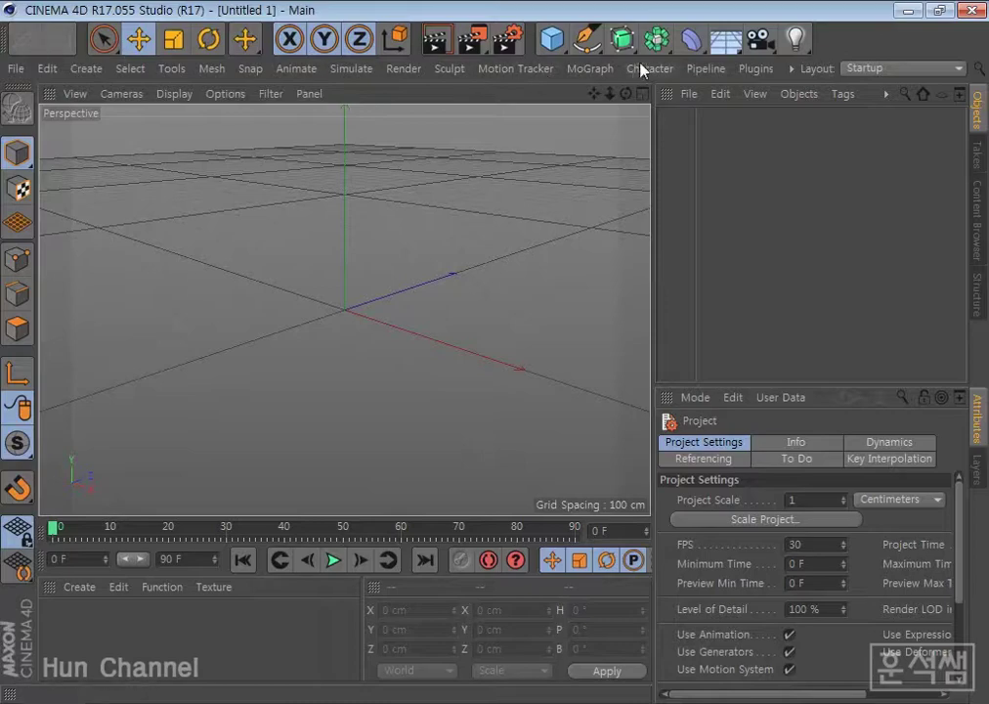
Step: Add a 100 cm sphere and raise it to about Y 191 cm
{"action": "left_click", "coordinate": [551, 39]}
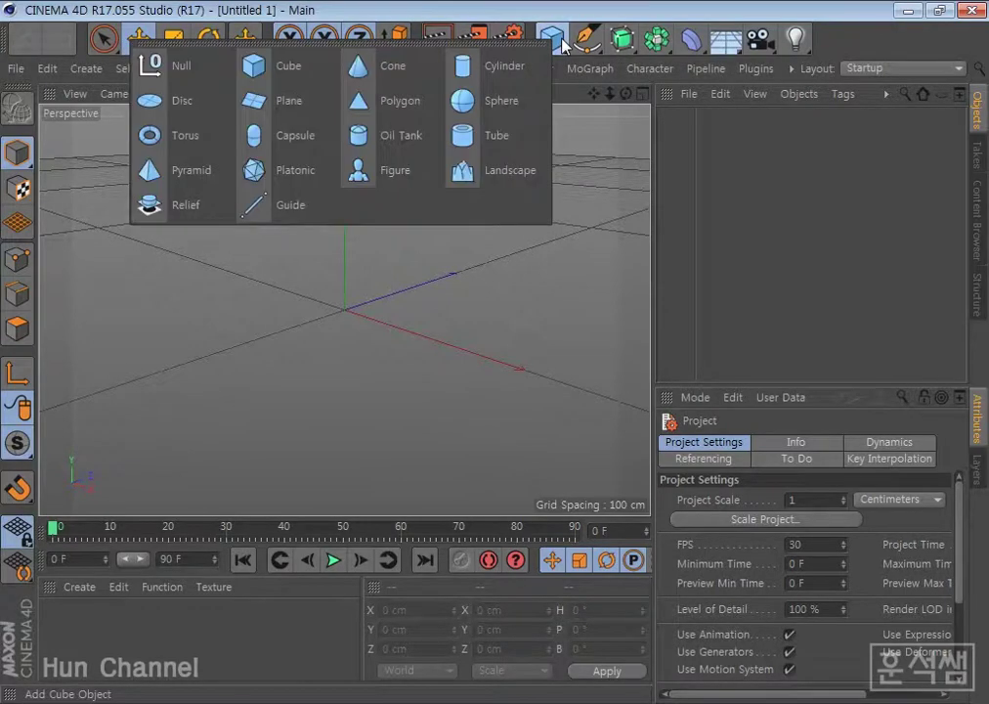
{"action": "left_click", "coordinate": [491, 115]}
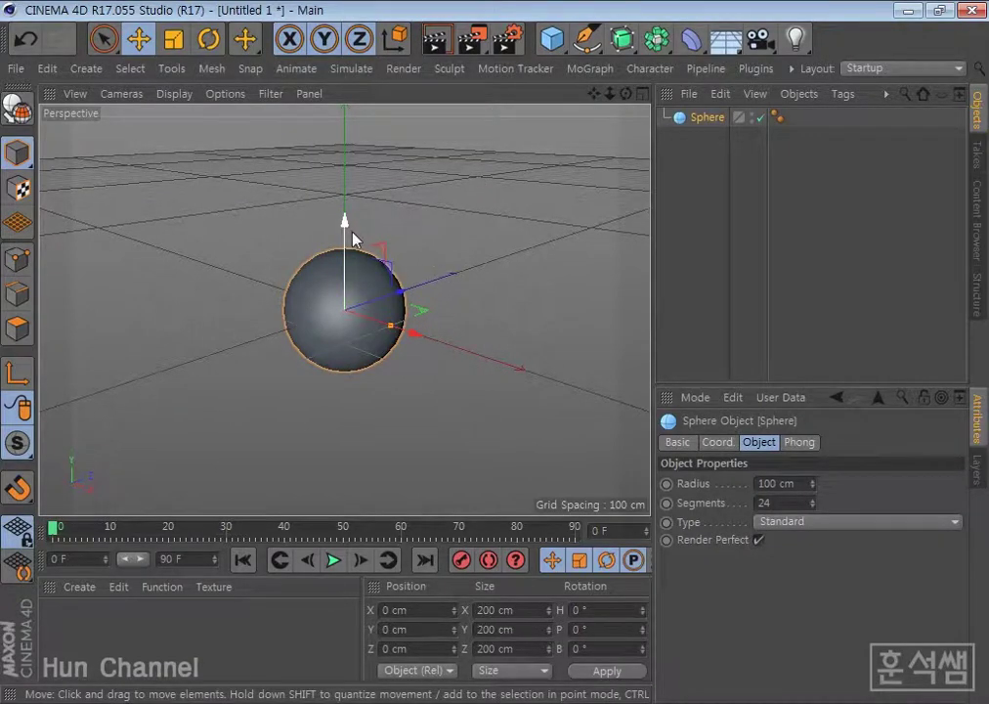
{"action": "left_click_drag", "start_coordinate": [346, 223], "coordinate": [344, 110]}
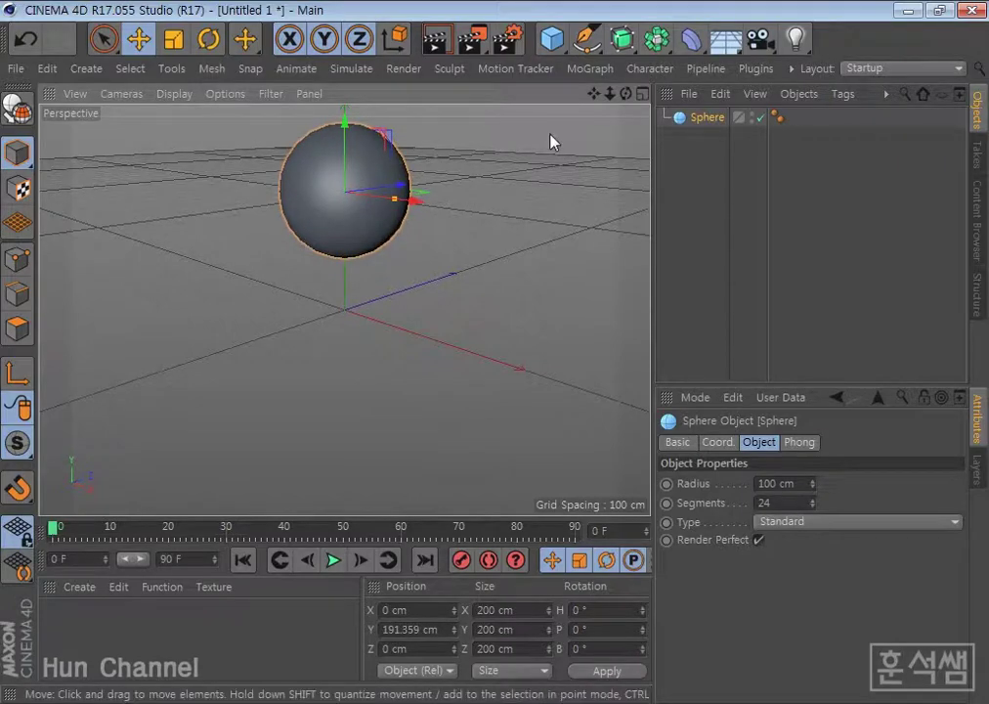
Step: Add a plane and stretch it to about 713 × 669 cm
{"action": "left_click", "coordinate": [553, 50]}
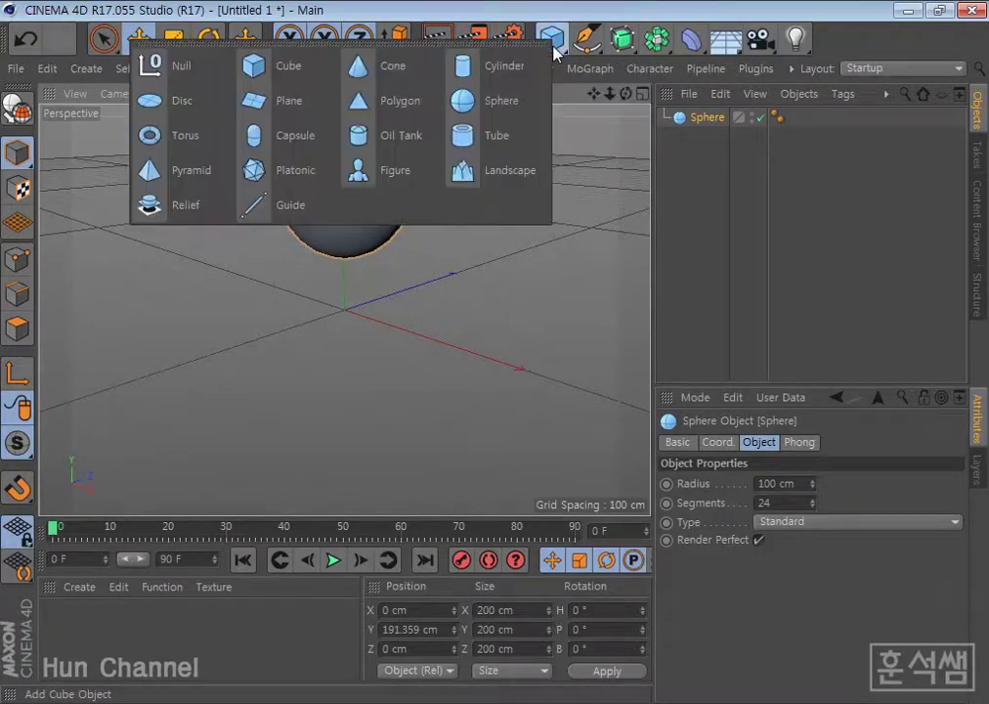
{"action": "left_click", "coordinate": [282, 105]}
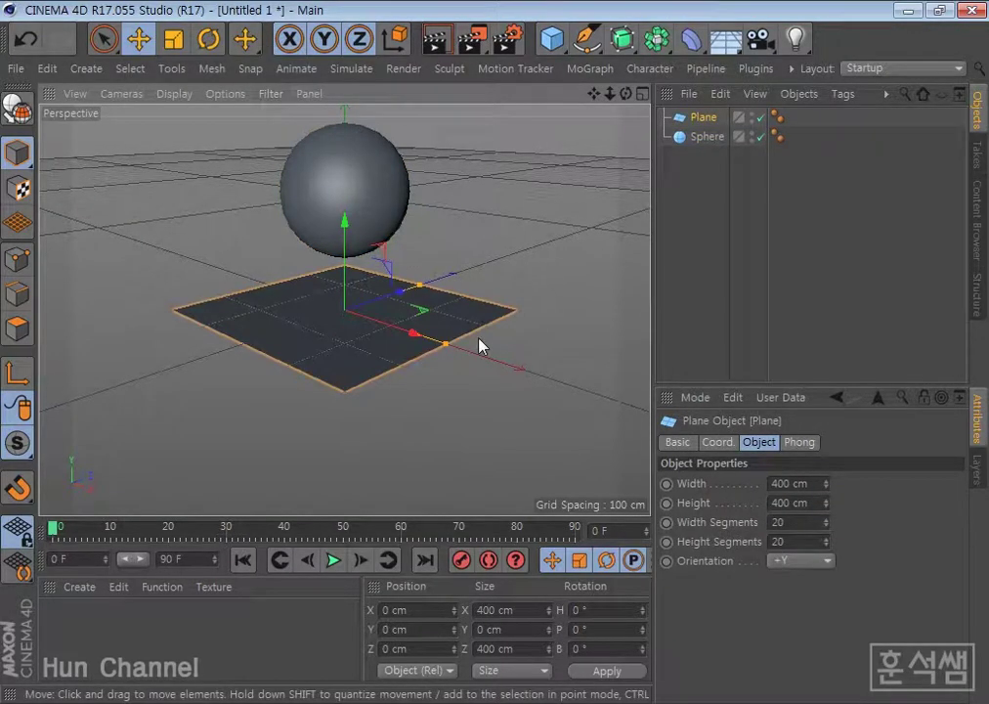
{"action": "left_click_drag", "start_coordinate": [445, 345], "coordinate": [538, 391]}
{"action": "left_click_drag", "start_coordinate": [420, 285], "coordinate": [459, 273]}
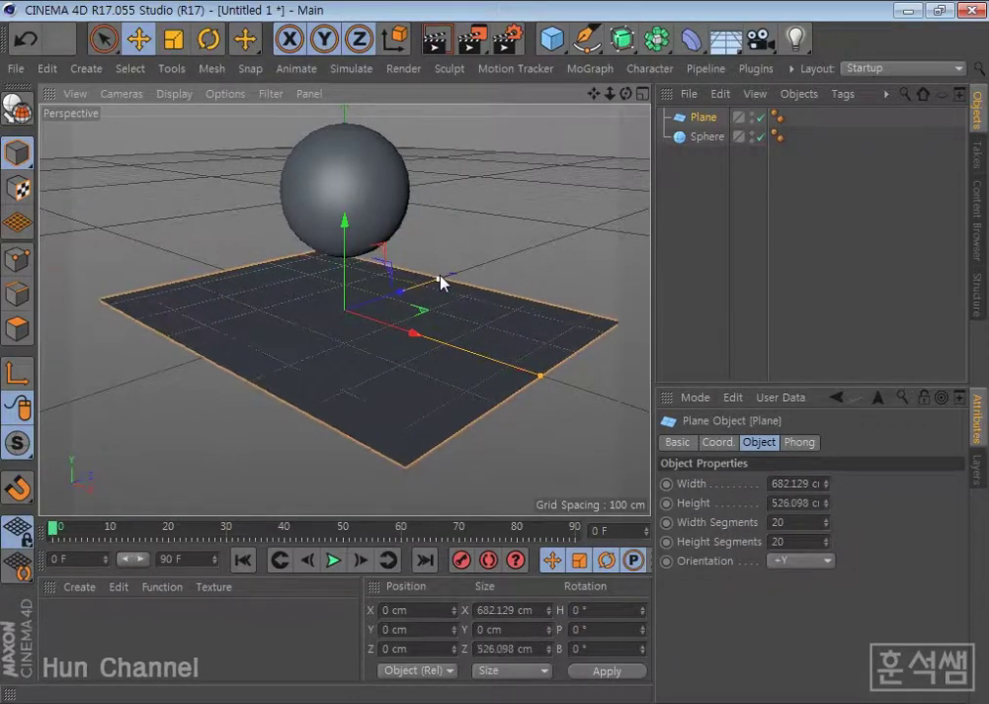
{"action": "left_click_drag", "start_coordinate": [540, 379], "coordinate": [553, 381]}
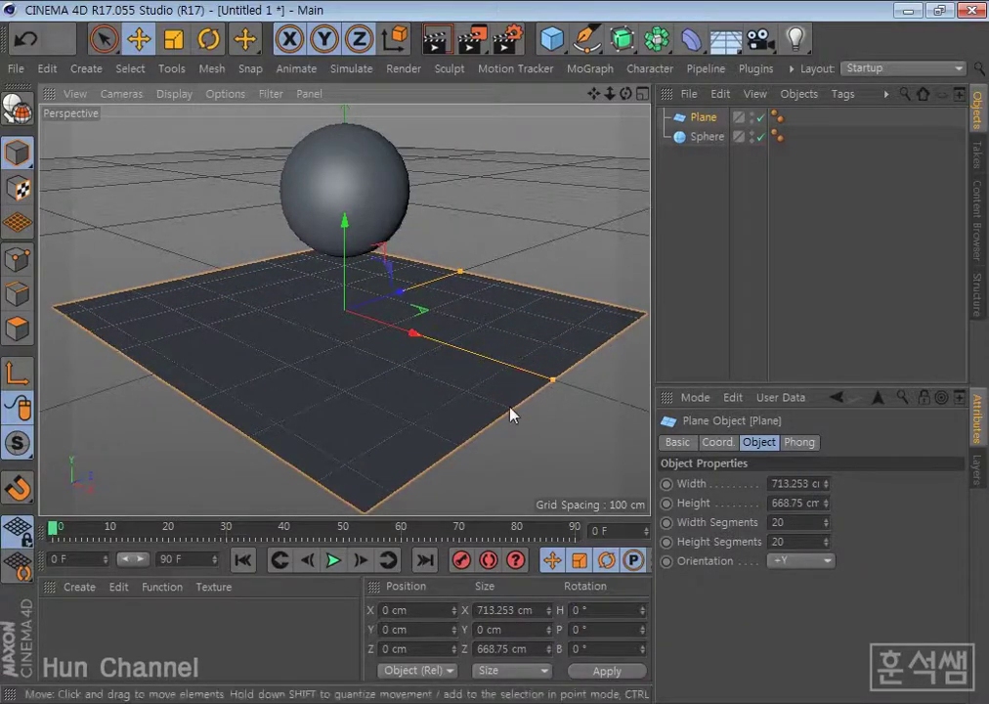
Step: Lift the sphere higher above the plane to Y 244.5 cm
{"action": "mouse_move", "coordinate": [452, 399]}
{"action": "left_mouse_down", "text": "alt"}
{"action": "mouse_move", "coordinate": [530, 399]}
{"action": "mouse_move", "coordinate": [521, 386]}
{"action": "left_mouse_up", "text": "alt"}
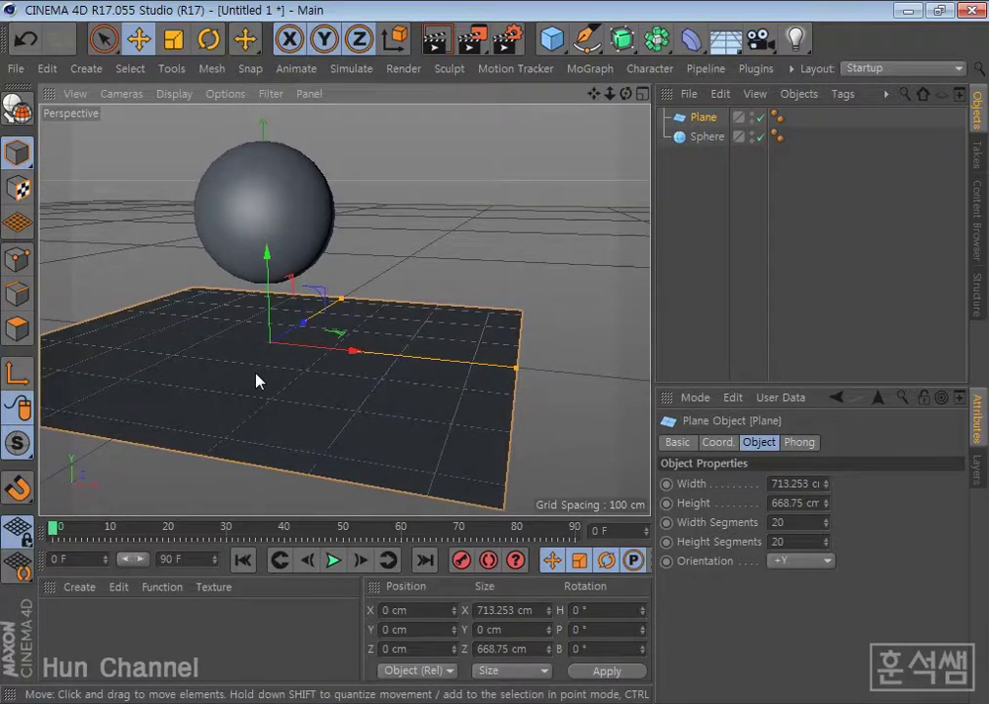
{"action": "mouse_move", "coordinate": [256, 379]}
{"action": "left_mouse_down", "text": "alt"}
{"action": "mouse_move", "coordinate": [344, 388]}
{"action": "mouse_move", "coordinate": [399, 212]}
{"action": "left_mouse_up", "text": "alt"}
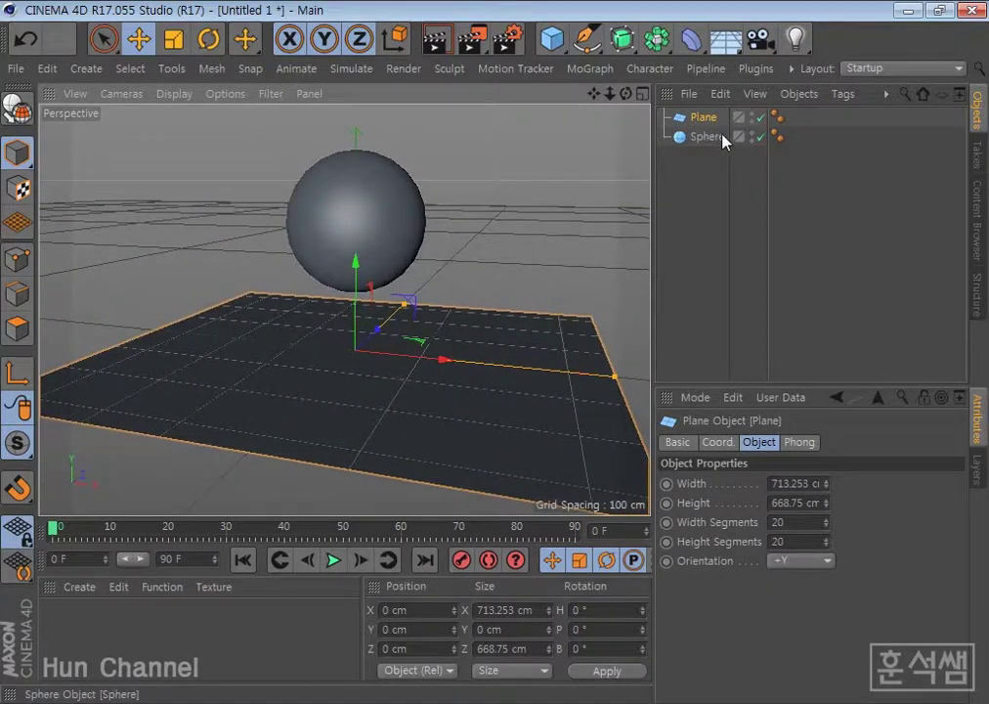
{"action": "left_click", "coordinate": [689, 137]}
{"action": "left_click_drag", "start_coordinate": [357, 142], "coordinate": [357, 102]}
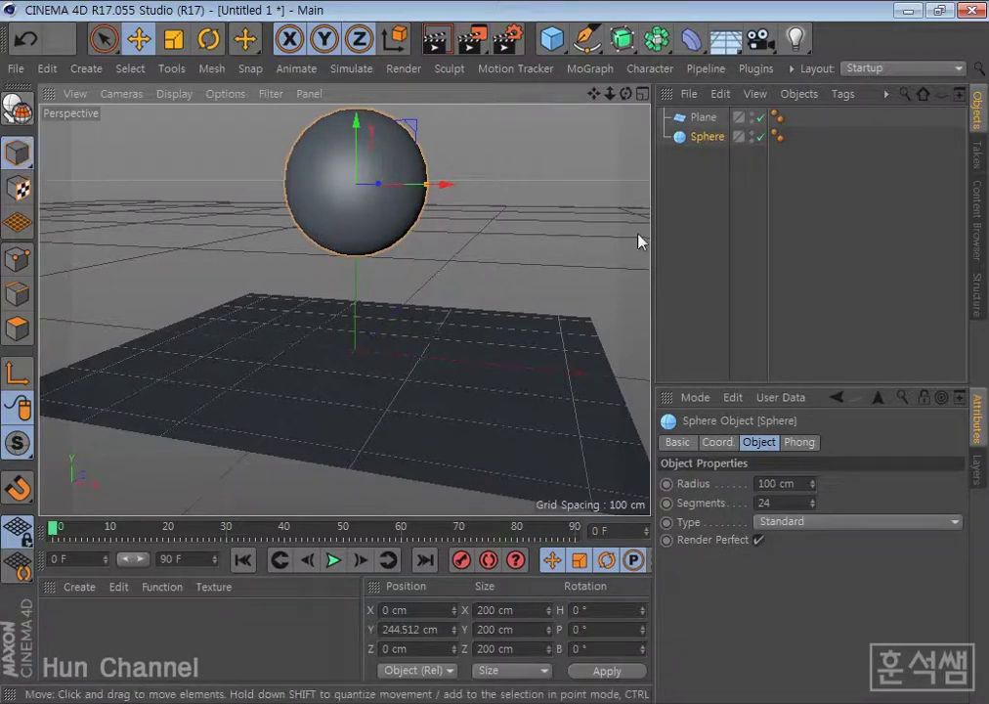
Step: Switch the viewport to Gouraud Shading (Lines) and set the sphere's Segments to 30
{"action": "left_click", "coordinate": [171, 94]}
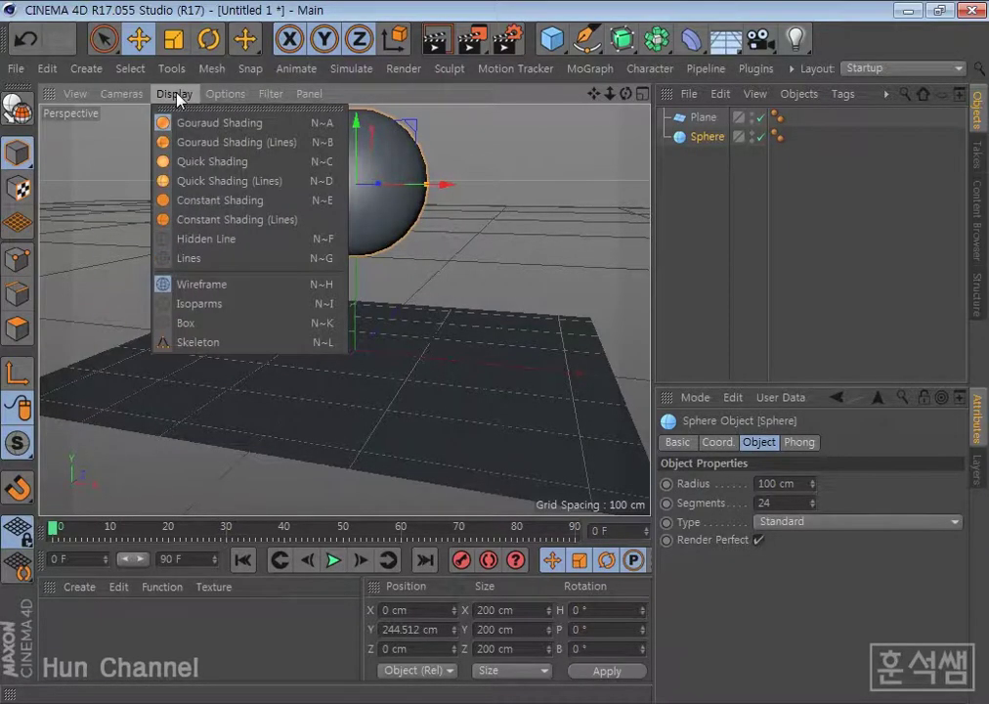
{"action": "left_click", "coordinate": [187, 143]}
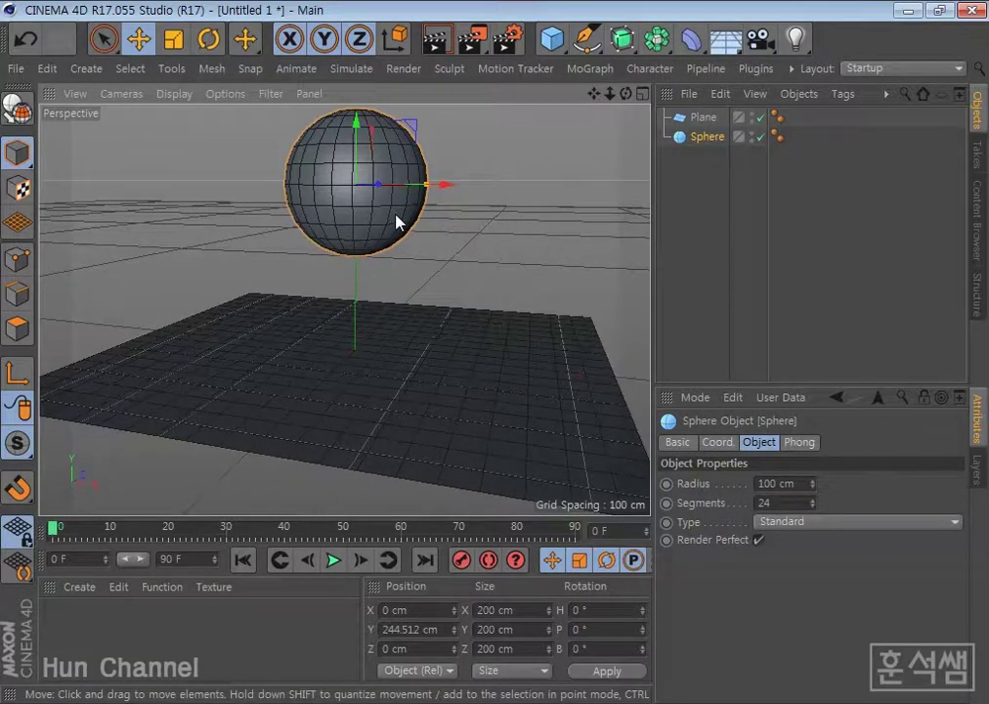
{"action": "double_click", "coordinate": [781, 505]}
{"action": "type", "text": "3"}
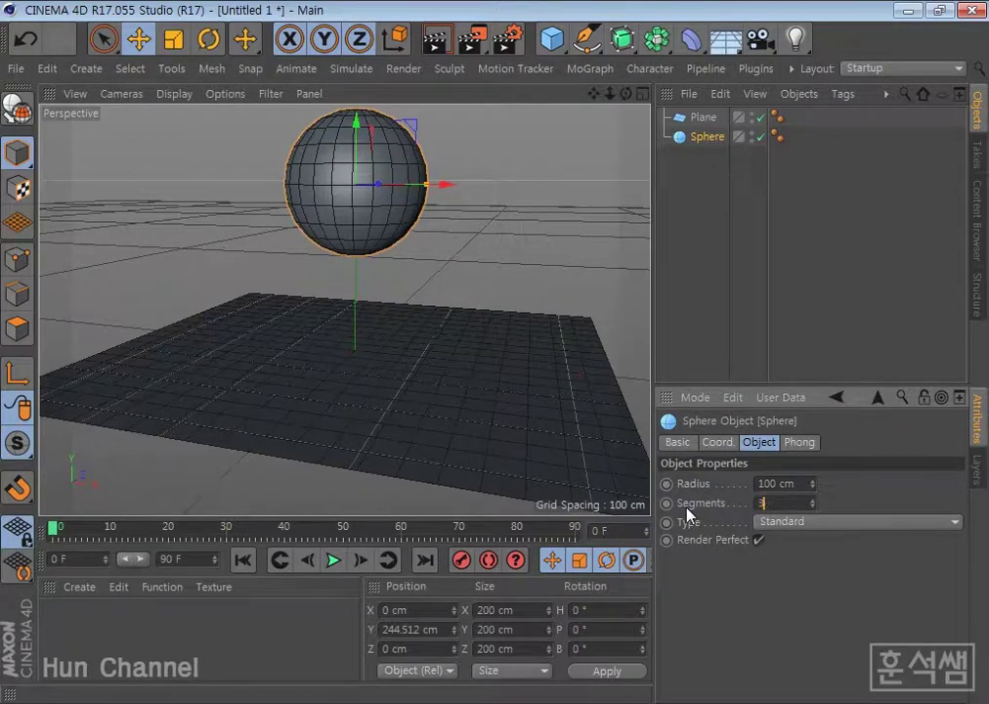
{"action": "type", "text": "0"}
{"action": "key", "text": "Return"}
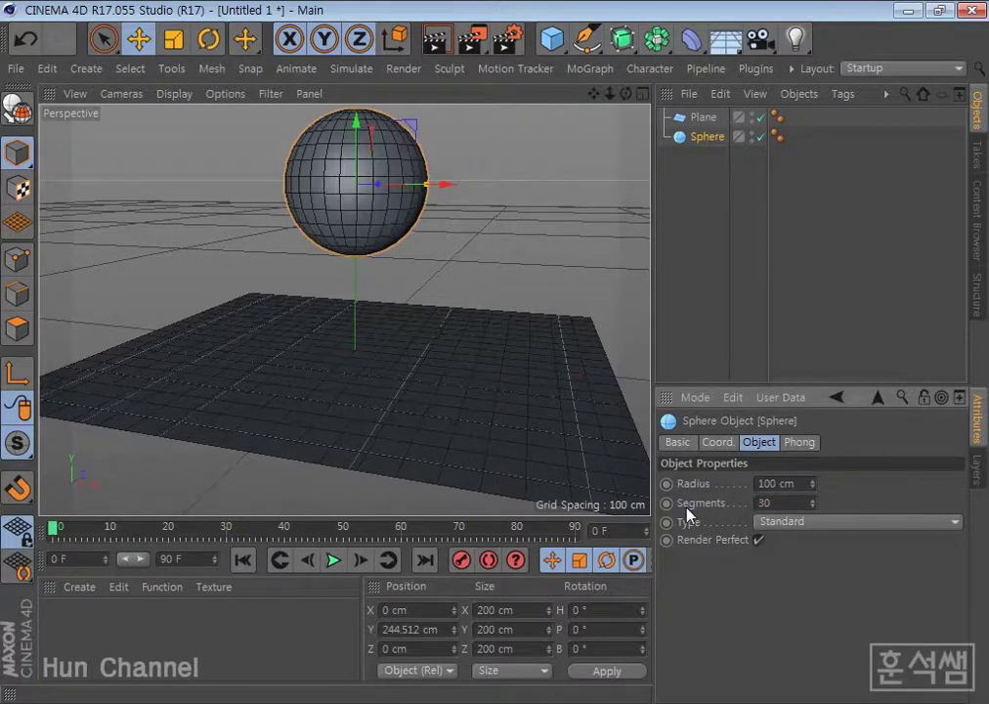
{"action": "left_click", "coordinate": [787, 502]}
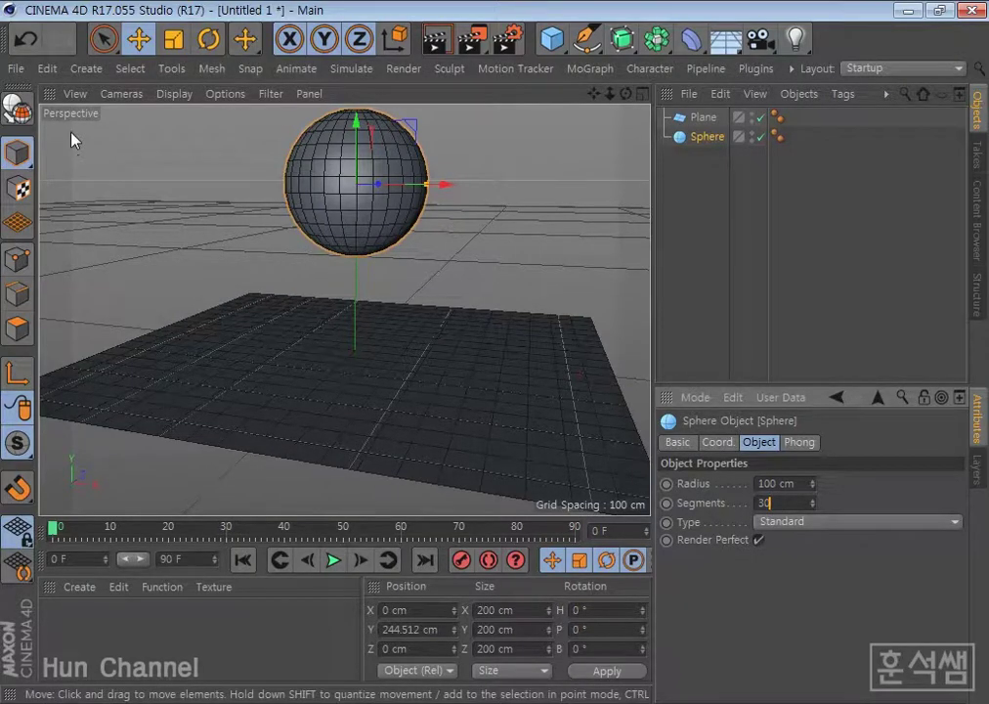
Step: Make the sphere editable and scale it along X to about 277 cm
{"action": "left_click", "coordinate": [18, 107]}
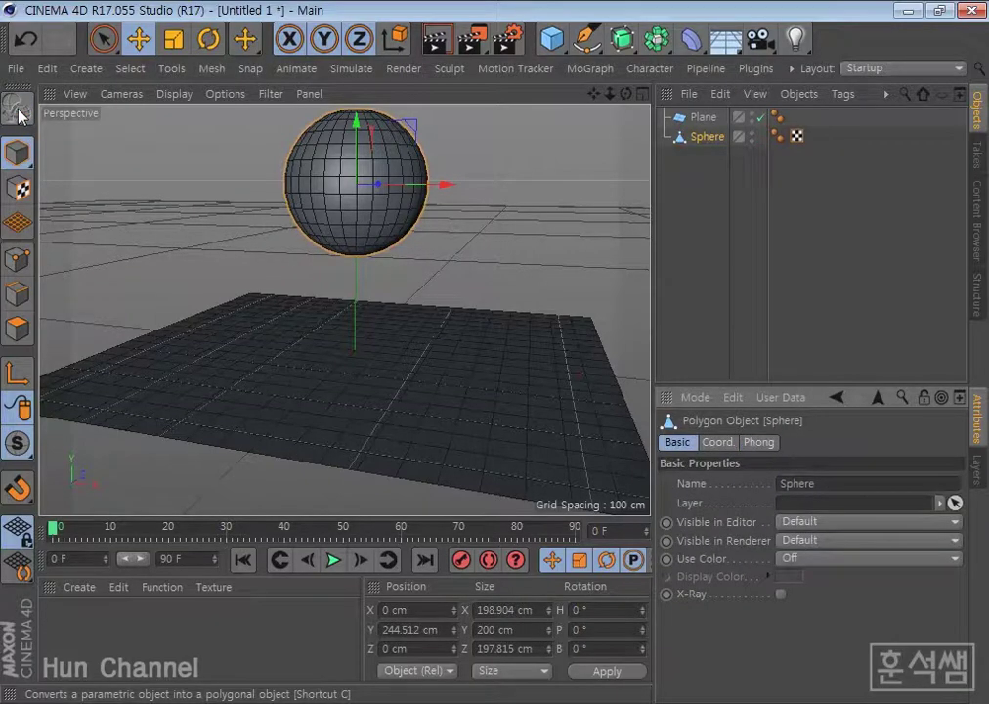
{"action": "mouse_move", "coordinate": [227, 227]}
{"action": "left_mouse_down", "text": "alt"}
{"action": "mouse_move", "coordinate": [320, 212]}
{"action": "mouse_move", "coordinate": [262, 226]}
{"action": "mouse_move", "coordinate": [258, 260]}
{"action": "mouse_move", "coordinate": [272, 227]}
{"action": "mouse_move", "coordinate": [287, 271]}
{"action": "left_mouse_up", "text": "alt"}
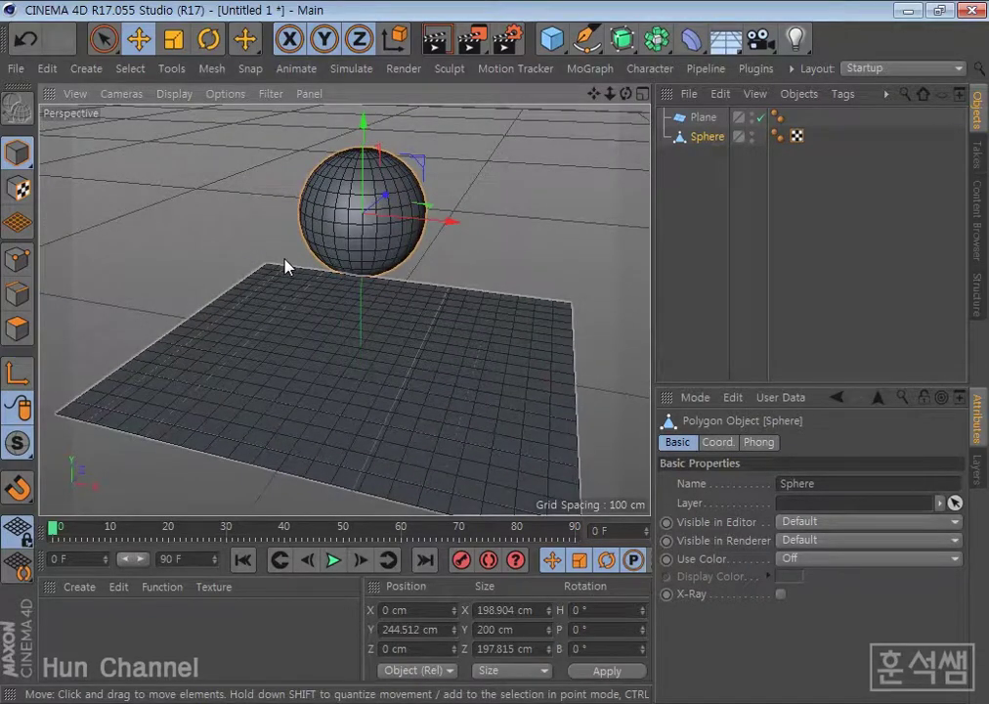
{"action": "left_click", "coordinate": [172, 41]}
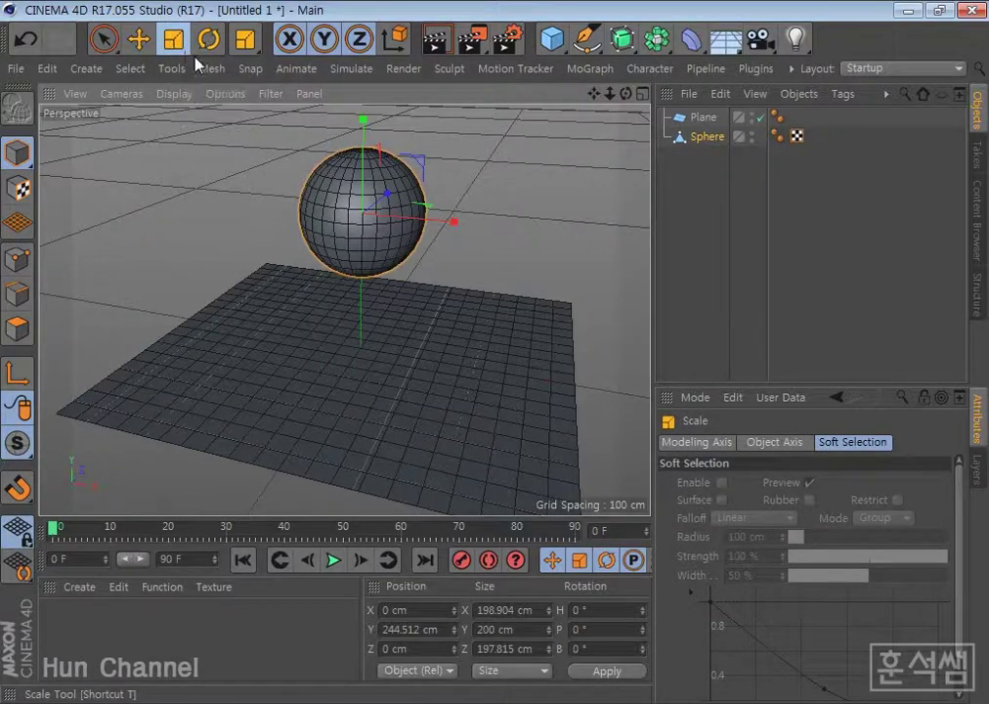
{"action": "left_click_drag", "start_coordinate": [455, 223], "coordinate": [487, 233]}
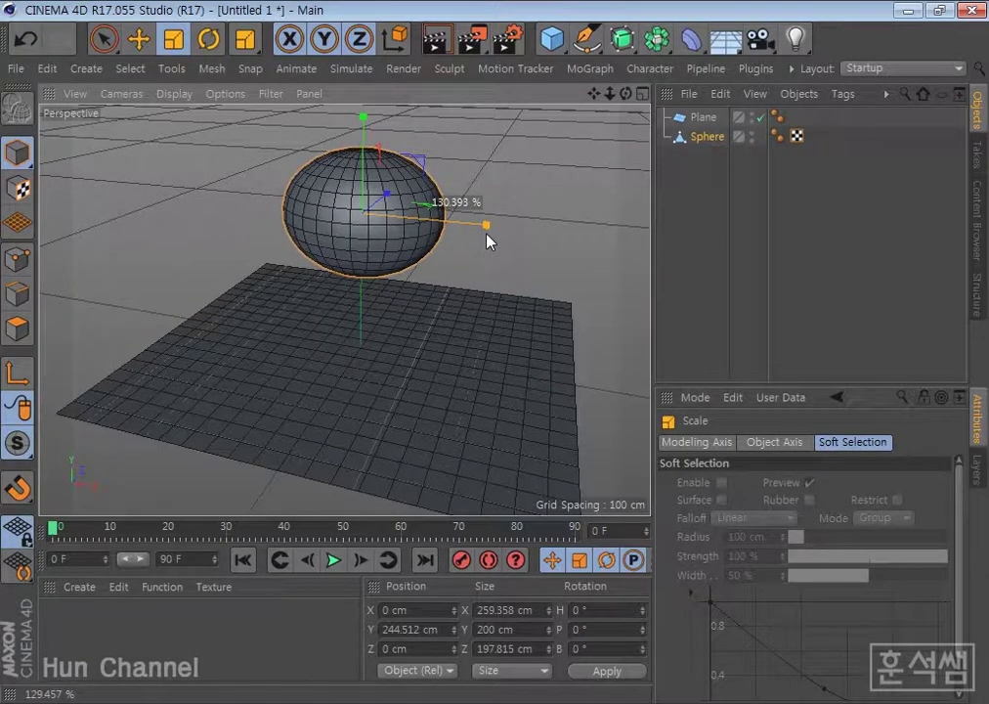
{"action": "left_click_drag", "start_coordinate": [487, 234], "coordinate": [496, 243]}
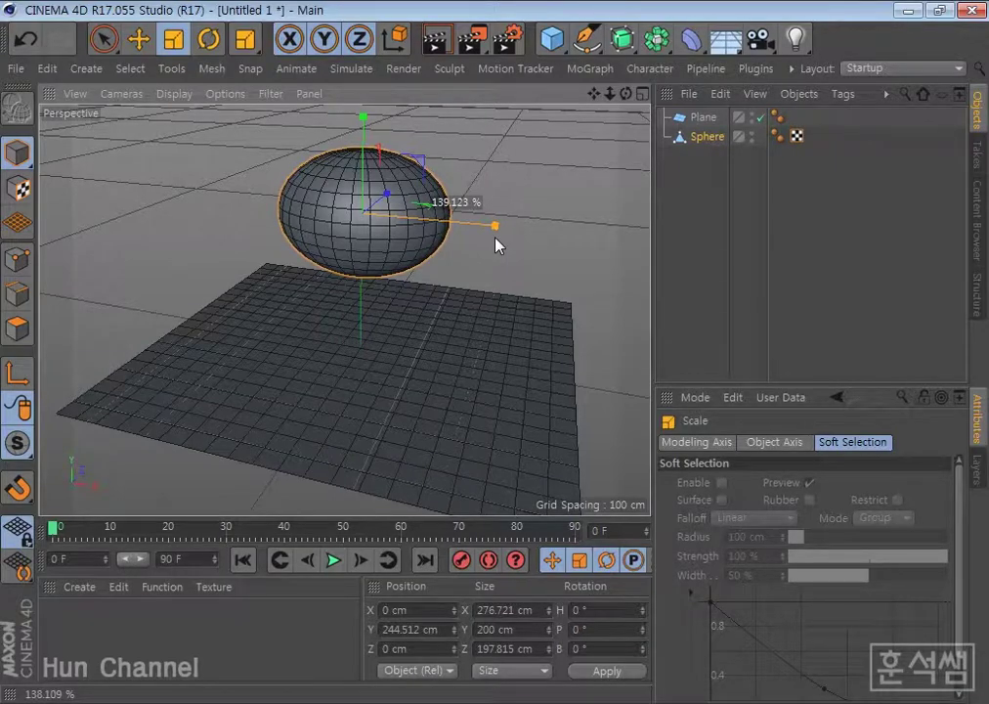
{"action": "left_click_drag", "start_coordinate": [496, 245], "coordinate": [491, 237]}
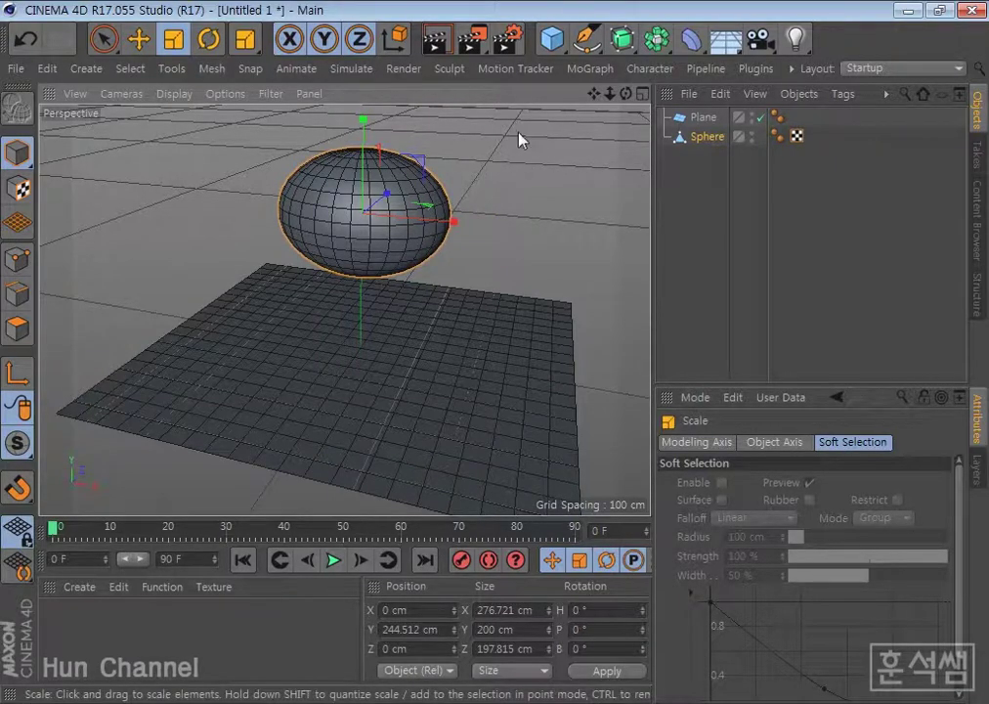
Step: Stretch the sphere along Z to about 224 cm, leaving it 200 cm tall
{"action": "left_click_drag", "start_coordinate": [395, 196], "coordinate": [392, 193]}
{"action": "left_click_drag", "start_coordinate": [533, 199], "coordinate": [481, 301], "text": "alt"}
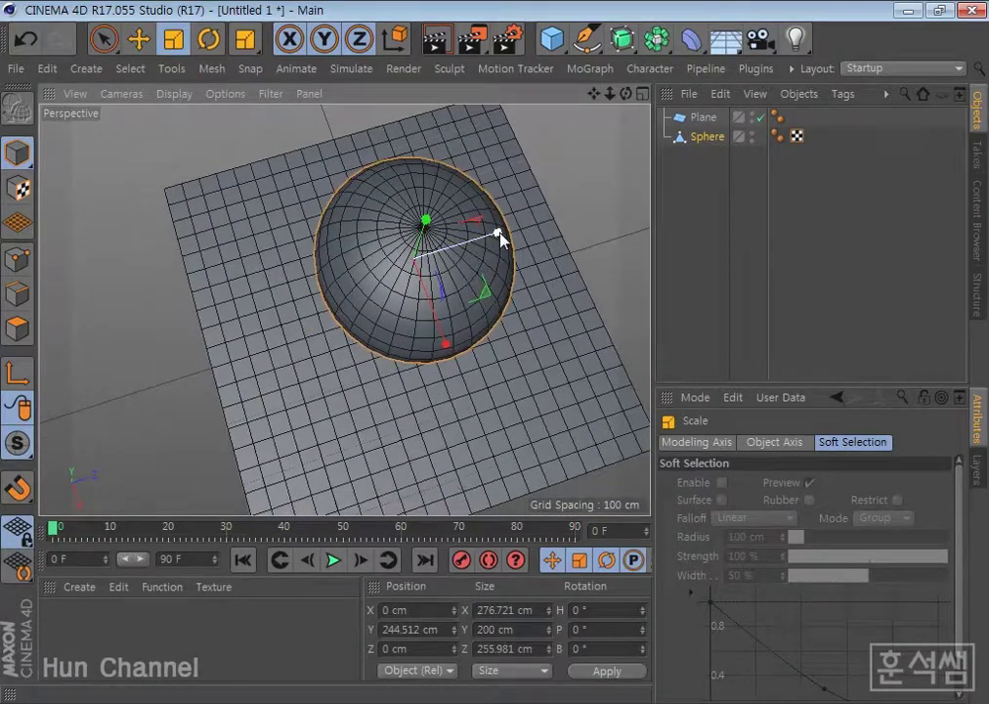
{"action": "left_click_drag", "start_coordinate": [499, 235], "coordinate": [489, 236]}
{"action": "mouse_move", "coordinate": [520, 317]}
{"action": "left_mouse_down", "text": "alt"}
{"action": "mouse_move", "coordinate": [610, 201]}
{"action": "mouse_move", "coordinate": [565, 274]}
{"action": "mouse_move", "coordinate": [490, 256]}
{"action": "left_mouse_up", "text": "alt"}
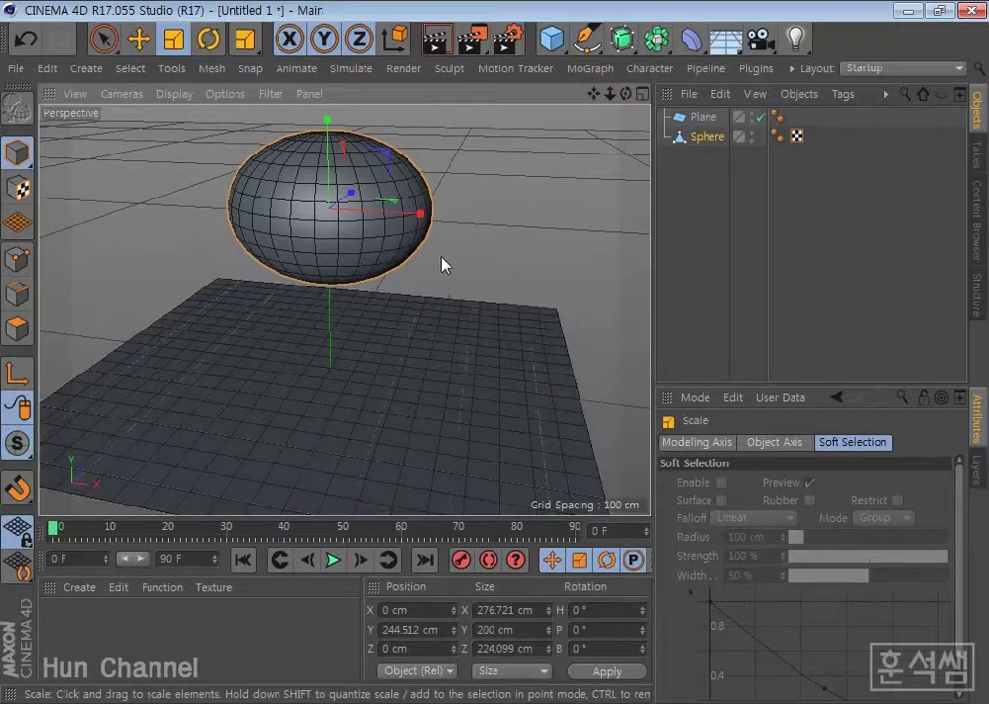
{"action": "mouse_move", "coordinate": [418, 321]}
{"action": "left_mouse_down", "text": "alt"}
{"action": "mouse_move", "coordinate": [450, 296]}
{"action": "mouse_move", "coordinate": [442, 296]}
{"action": "left_mouse_up", "text": "alt"}
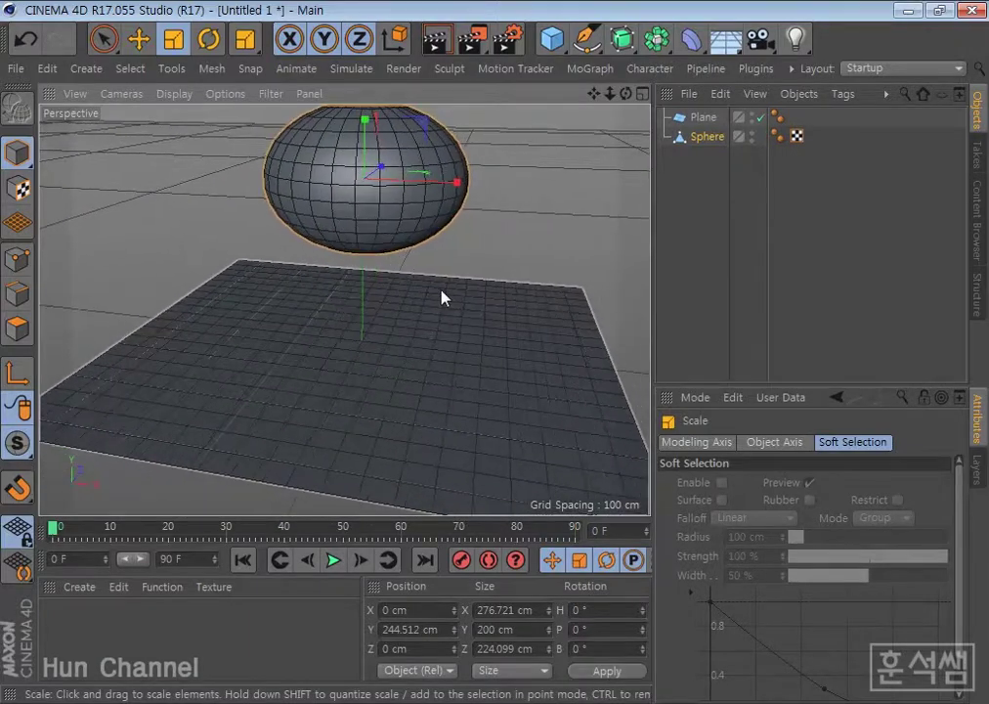
Step: Add a Soft Body dynamics tag to the sphere
{"action": "right_click", "coordinate": [713, 142]}
{"action": "mouse_move", "coordinate": [775, 179]}
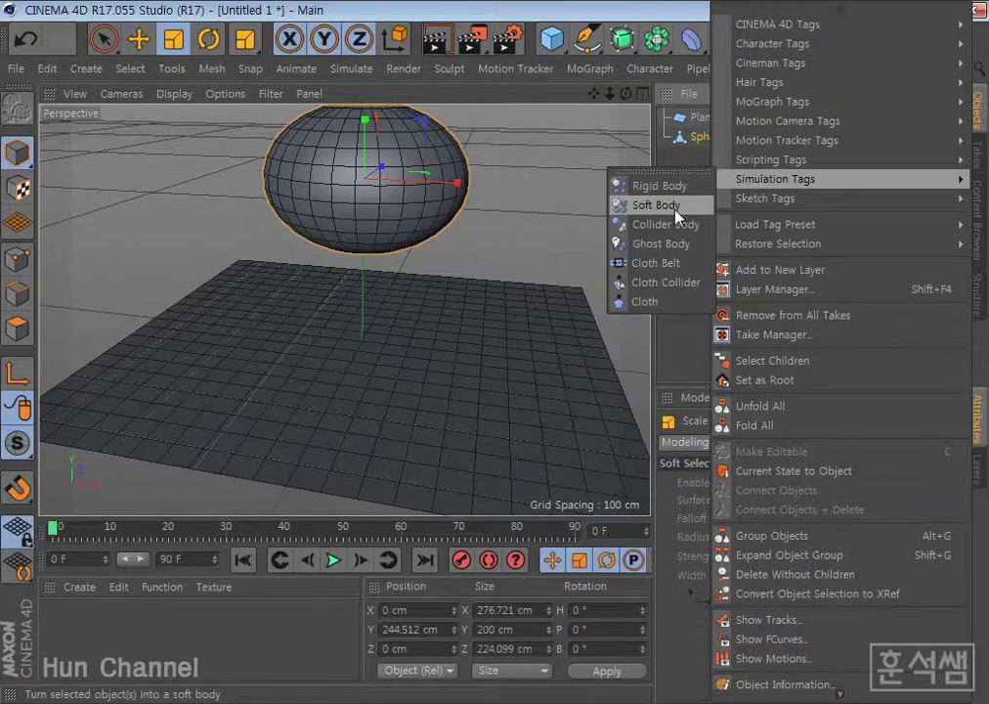
{"action": "left_click", "coordinate": [677, 213]}
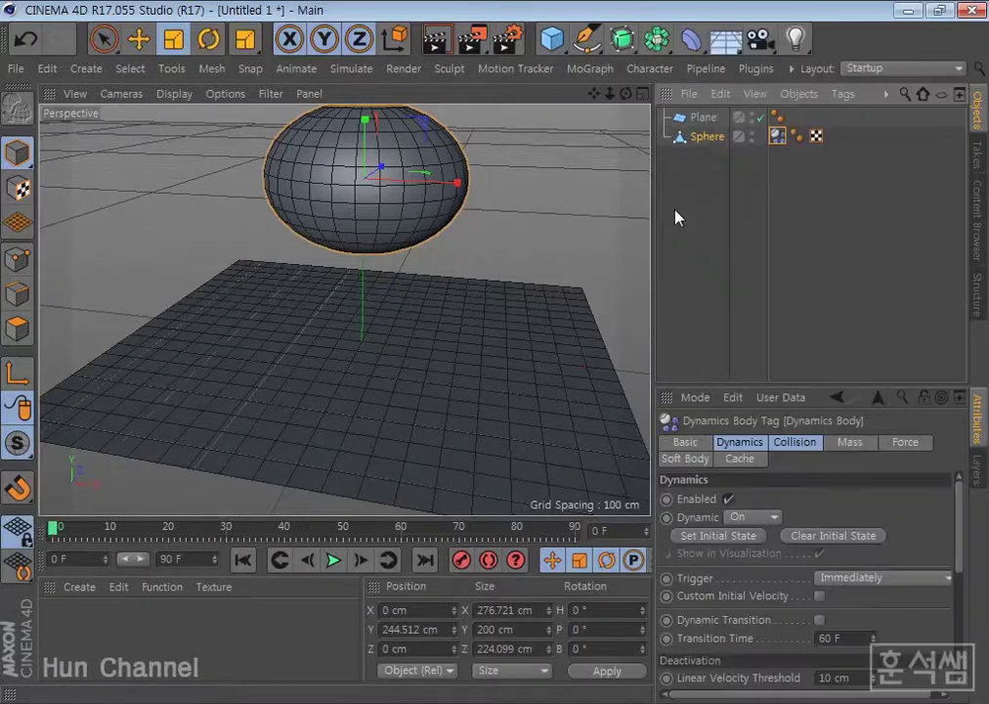
Step: Tag the plane as a Collider Body and play the simulation to watch the sphere fall
{"action": "left_click", "coordinate": [703, 117]}
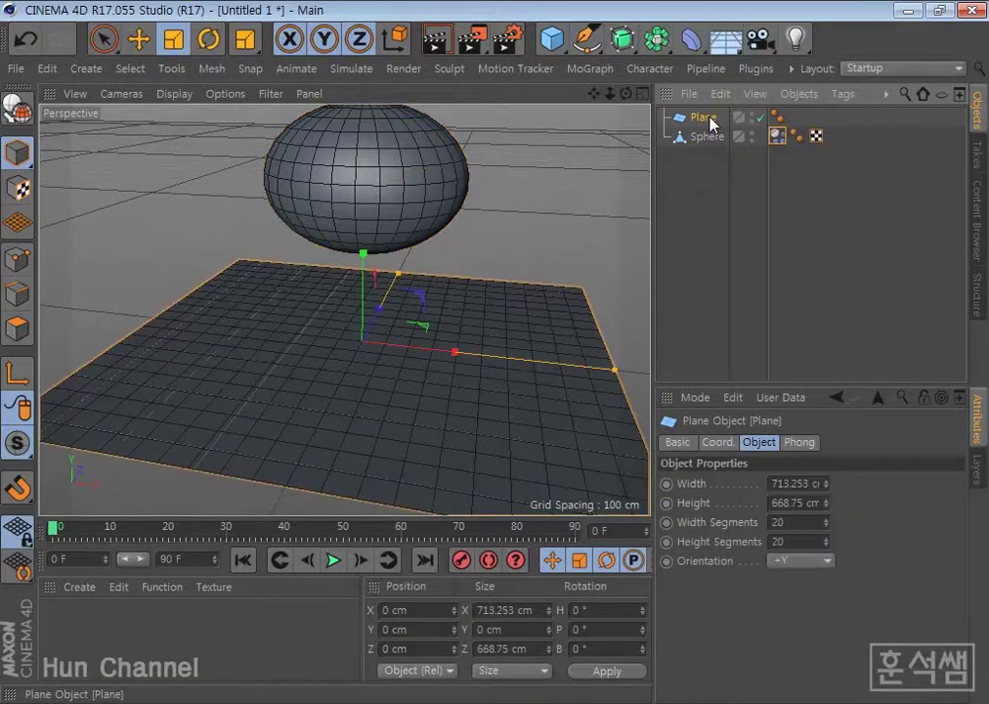
{"action": "right_click", "coordinate": [711, 121]}
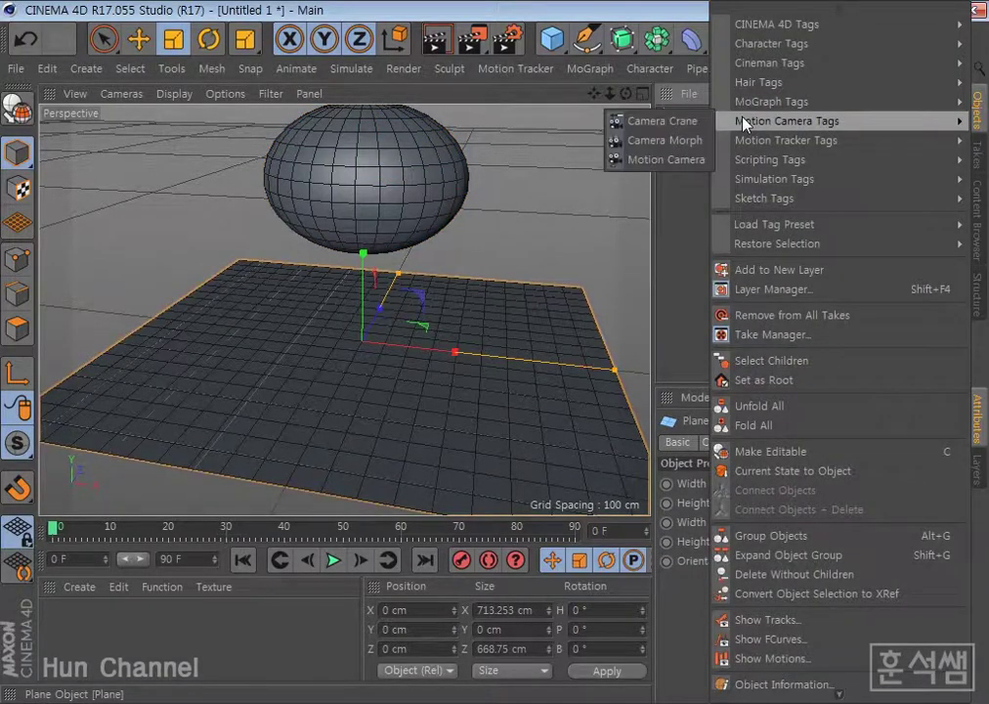
{"action": "left_click", "coordinate": [711, 125]}
{"action": "right_click", "coordinate": [709, 123]}
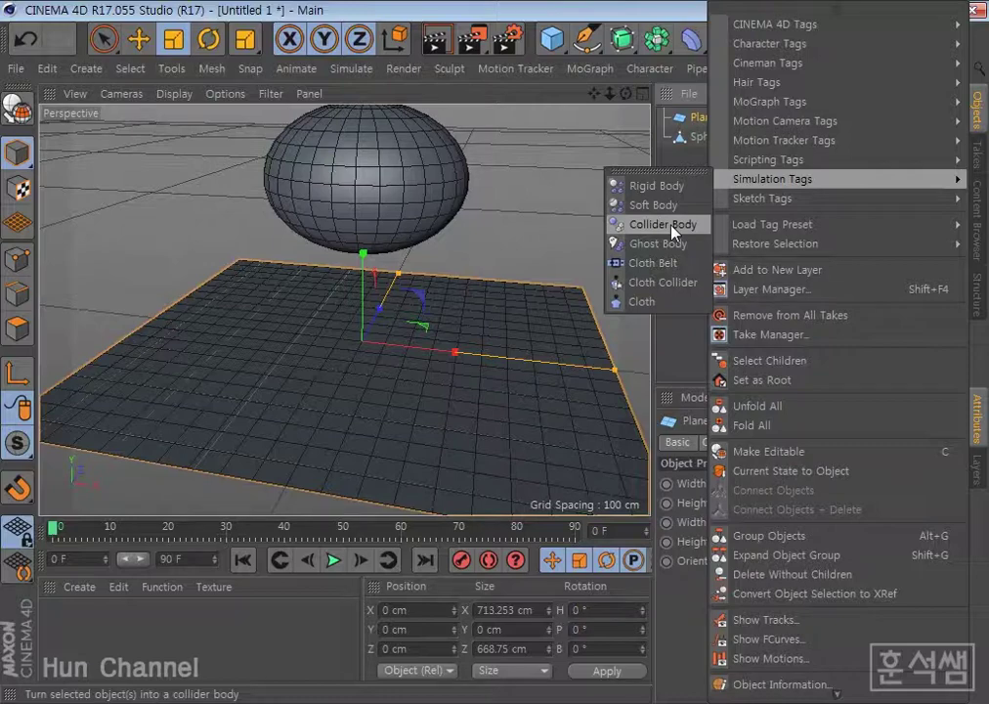
{"action": "left_click", "coordinate": [673, 226]}
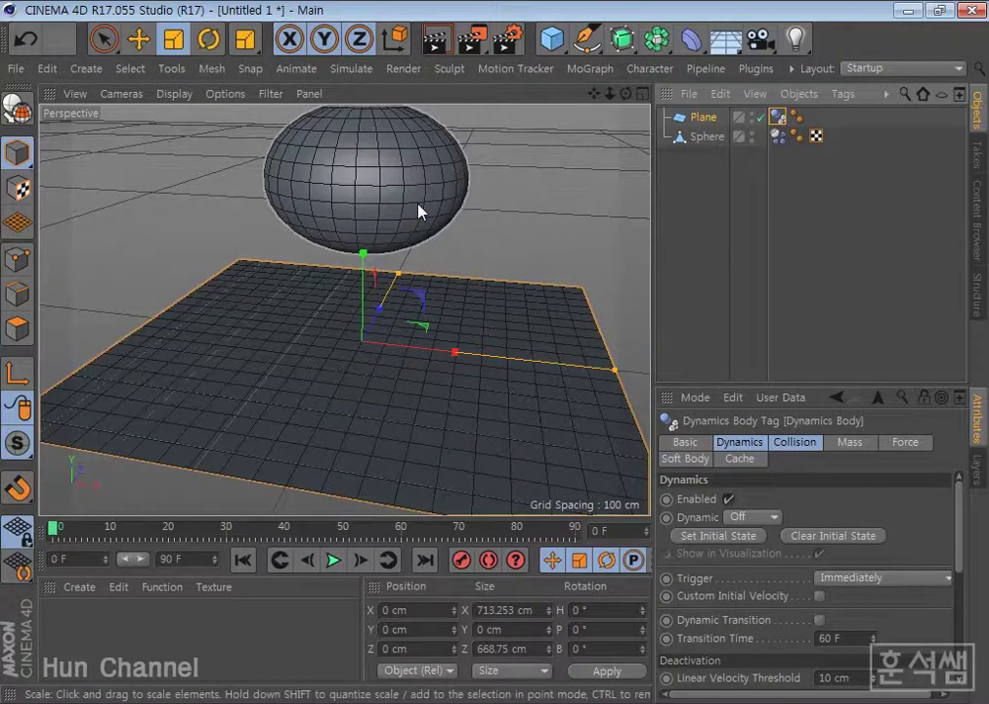
{"action": "left_click", "coordinate": [335, 565]}
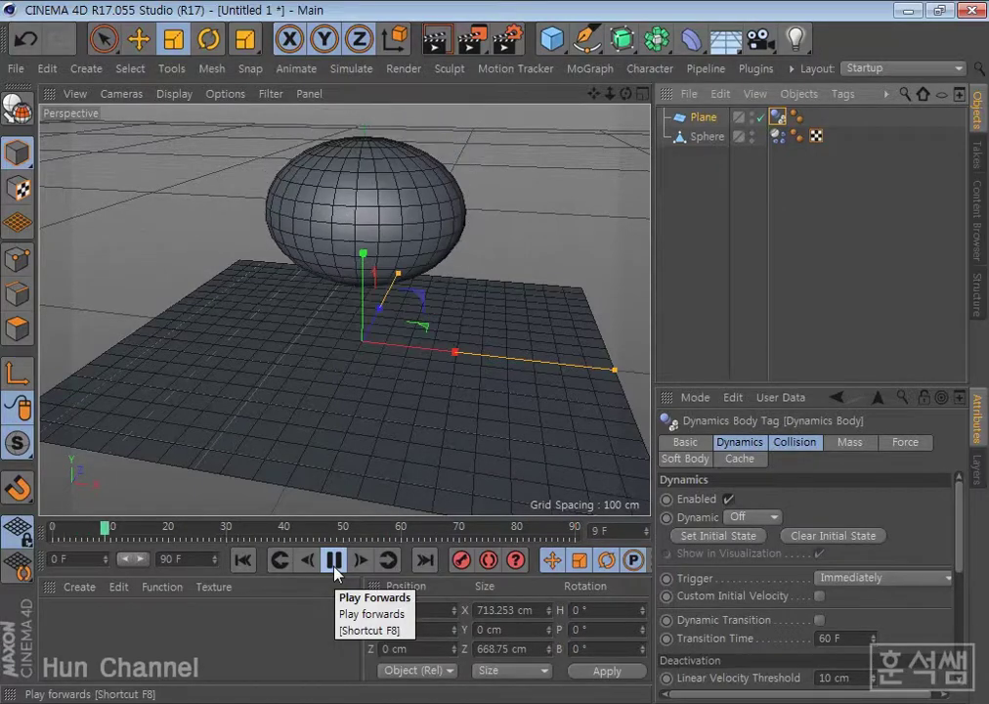
Step: Replay the fall to frame 43 with the sphere squashed, then select its Dynamics Body tag
{"action": "left_click", "coordinate": [334, 564]}
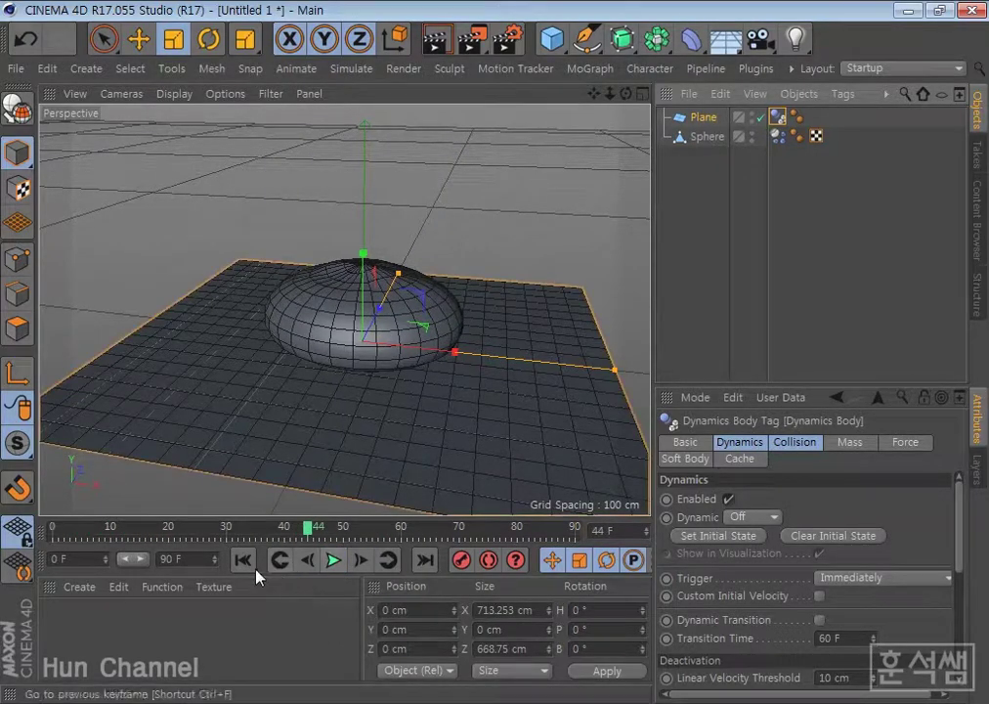
{"action": "mouse_move", "coordinate": [443, 421]}
{"action": "left_mouse_down", "text": "alt"}
{"action": "mouse_move", "coordinate": [363, 352]}
{"action": "mouse_move", "coordinate": [371, 420]}
{"action": "left_mouse_up", "text": "alt"}
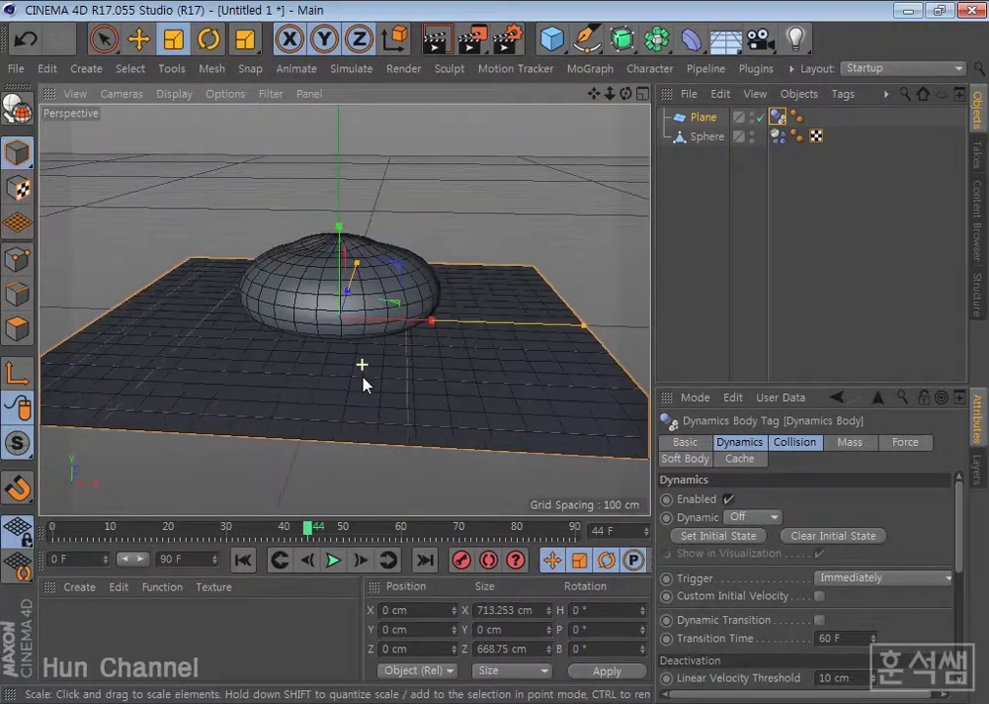
{"action": "left_click", "coordinate": [244, 560]}
{"action": "left_click", "coordinate": [332, 560]}
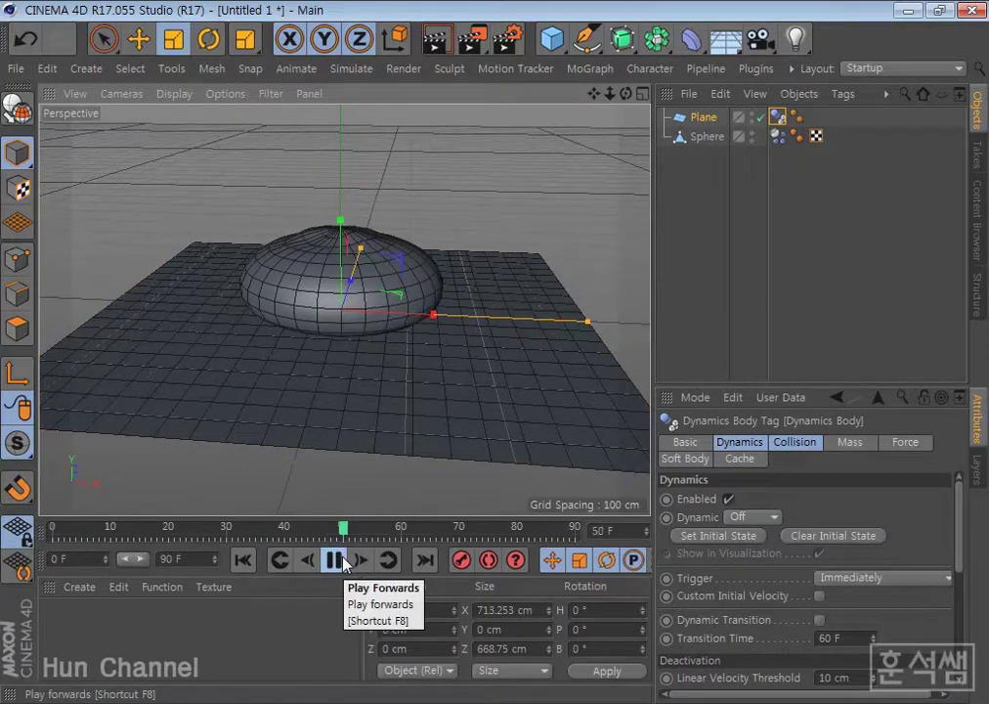
{"action": "left_click", "coordinate": [335, 560]}
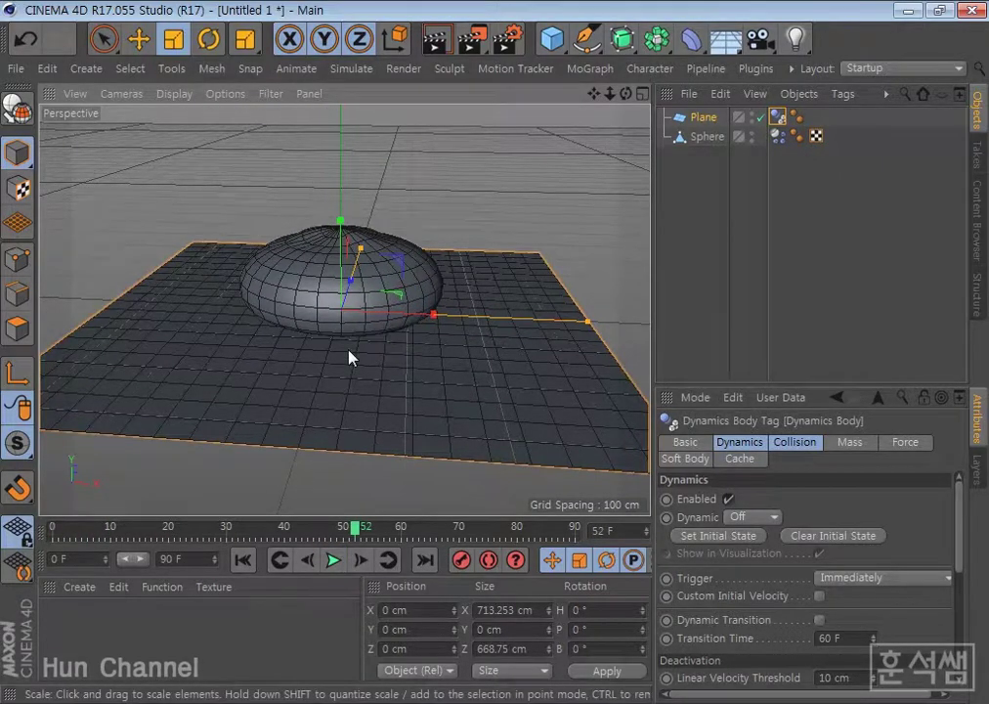
{"action": "left_click", "coordinate": [242, 559]}
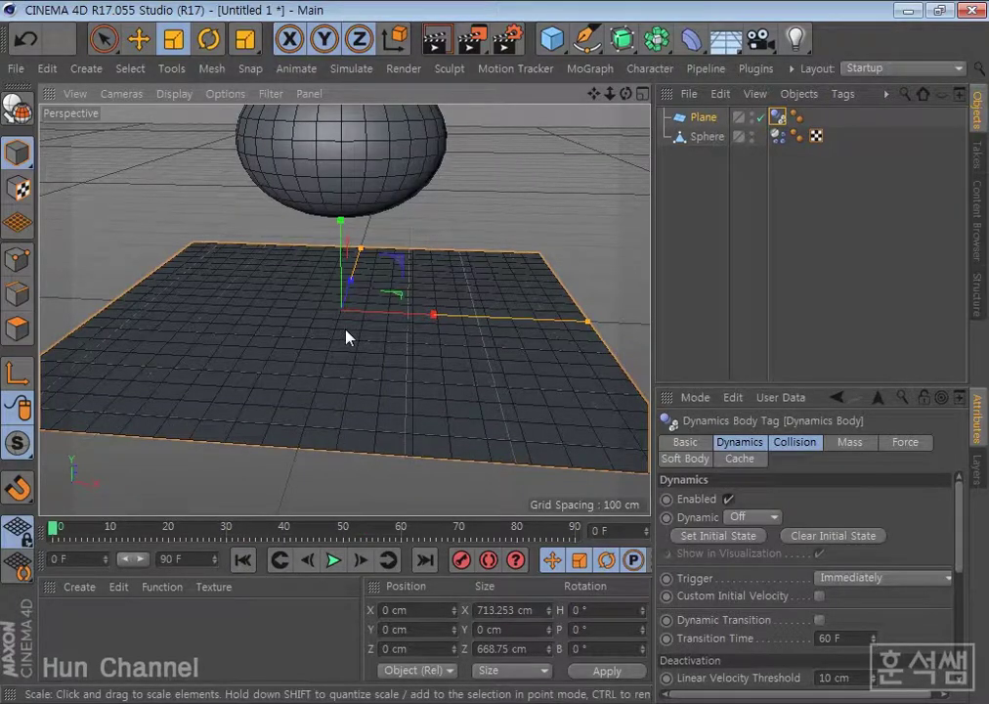
{"action": "scroll", "coordinate": [347, 337], "scroll_direction": "down", "scroll_amount": 2}
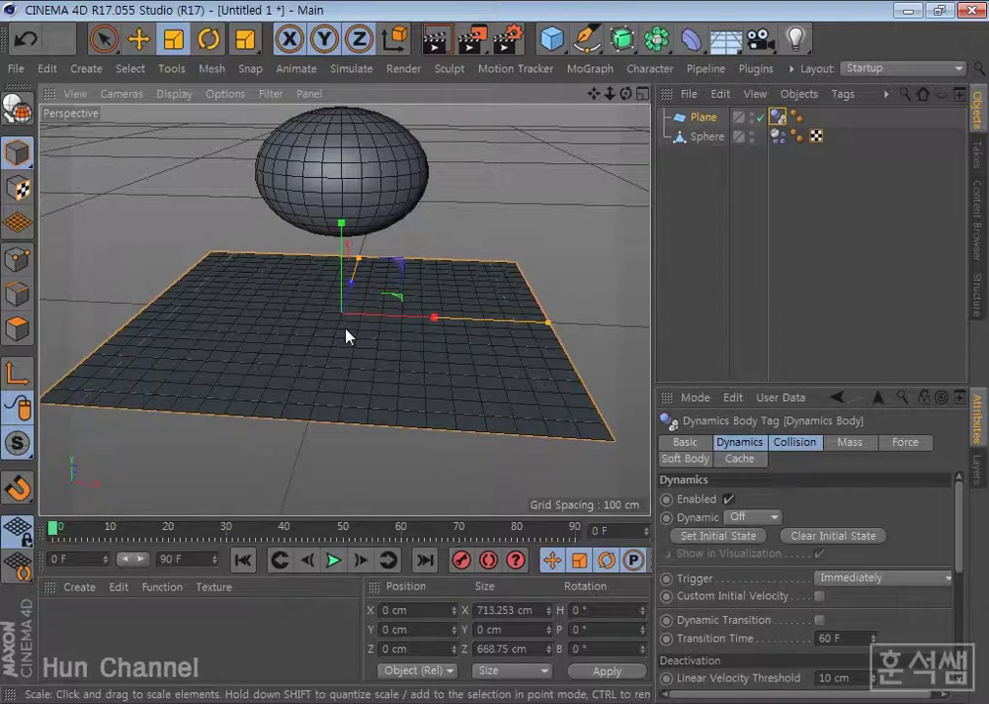
{"action": "left_click", "coordinate": [332, 560]}
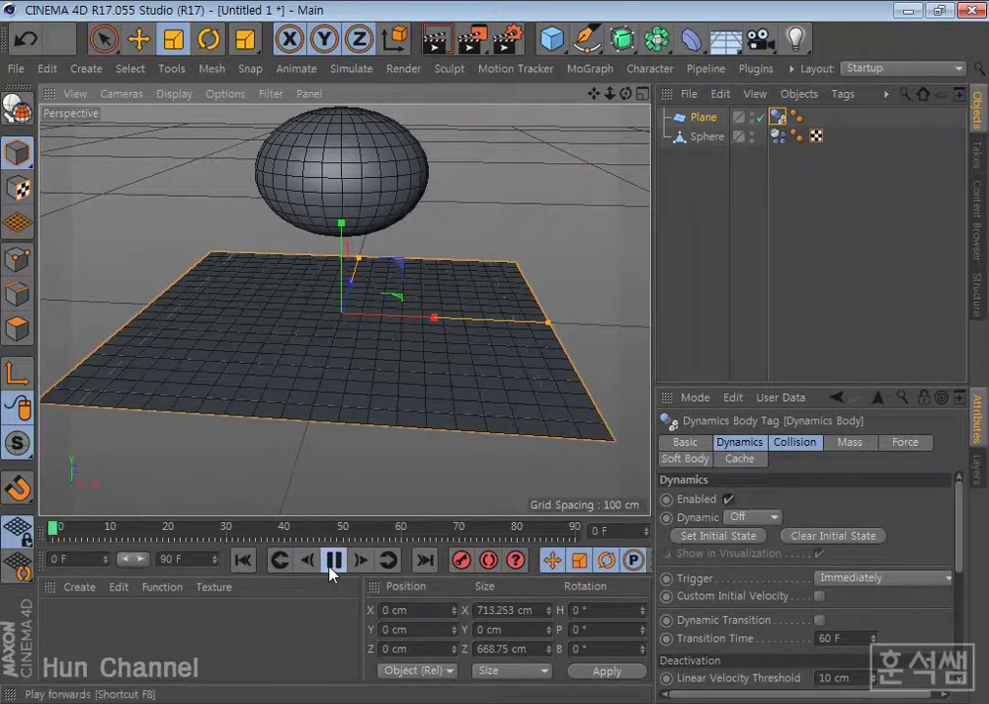
{"action": "left_click", "coordinate": [331, 565]}
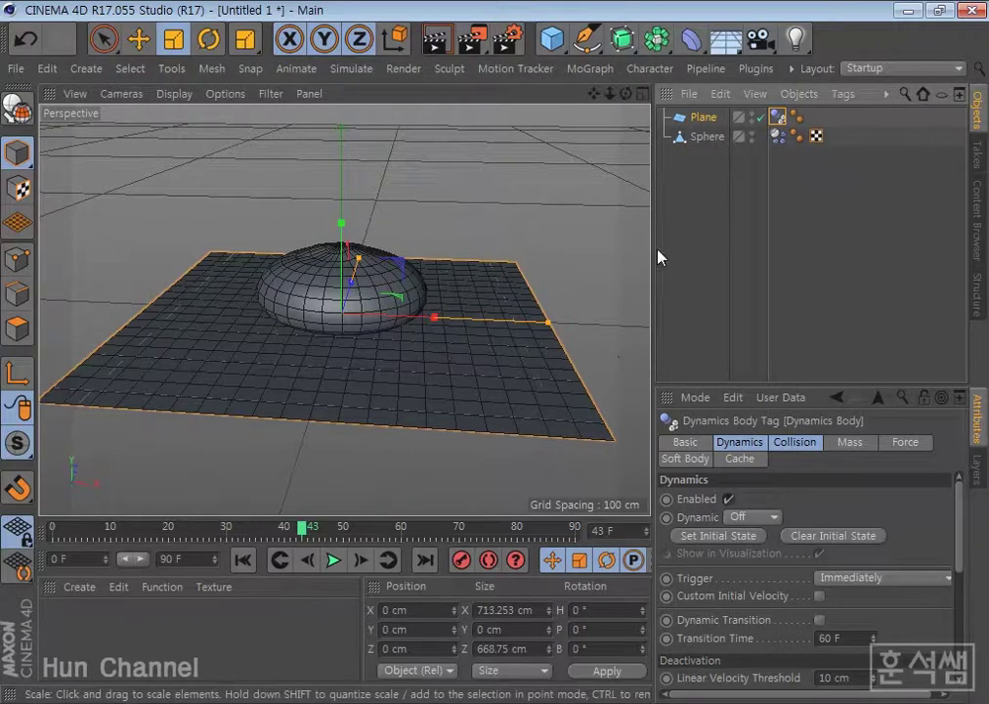
{"action": "left_click", "coordinate": [778, 137]}
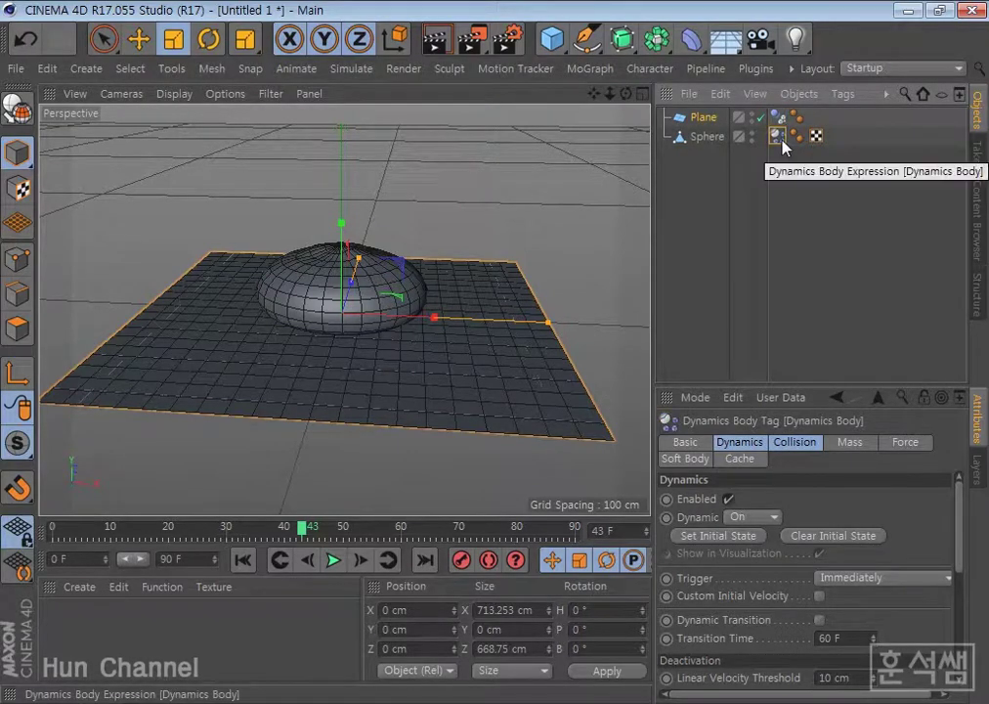
Step: Set the sphere's Soft Body mode to Off and play the rigid fall
{"action": "left_click_drag", "start_coordinate": [807, 387], "coordinate": [812, 179]}
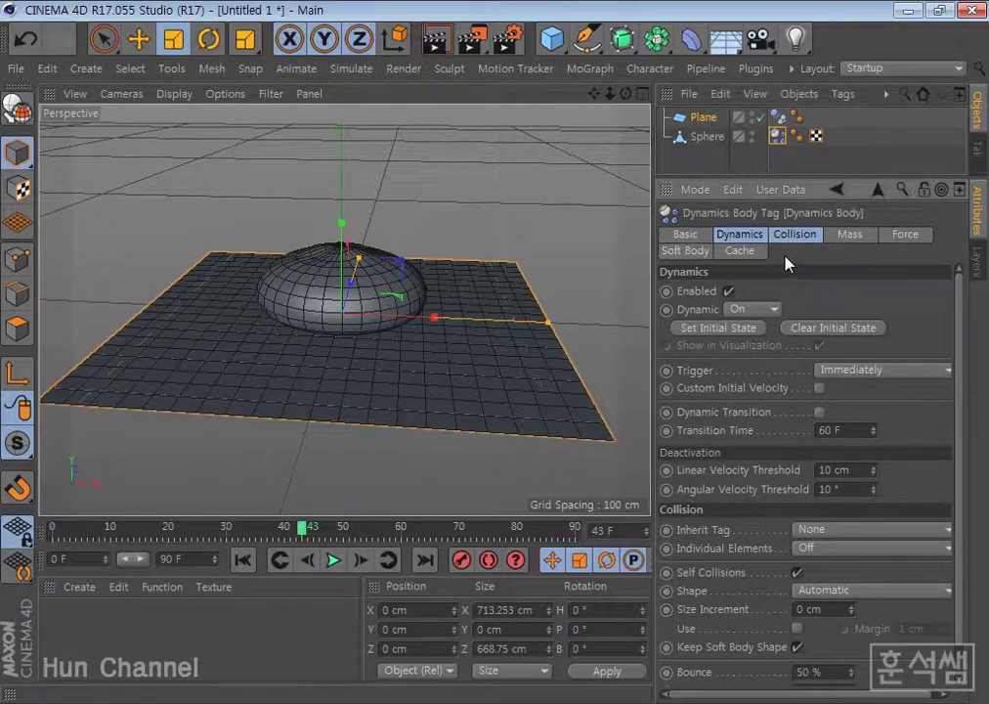
{"action": "left_click", "coordinate": [687, 252]}
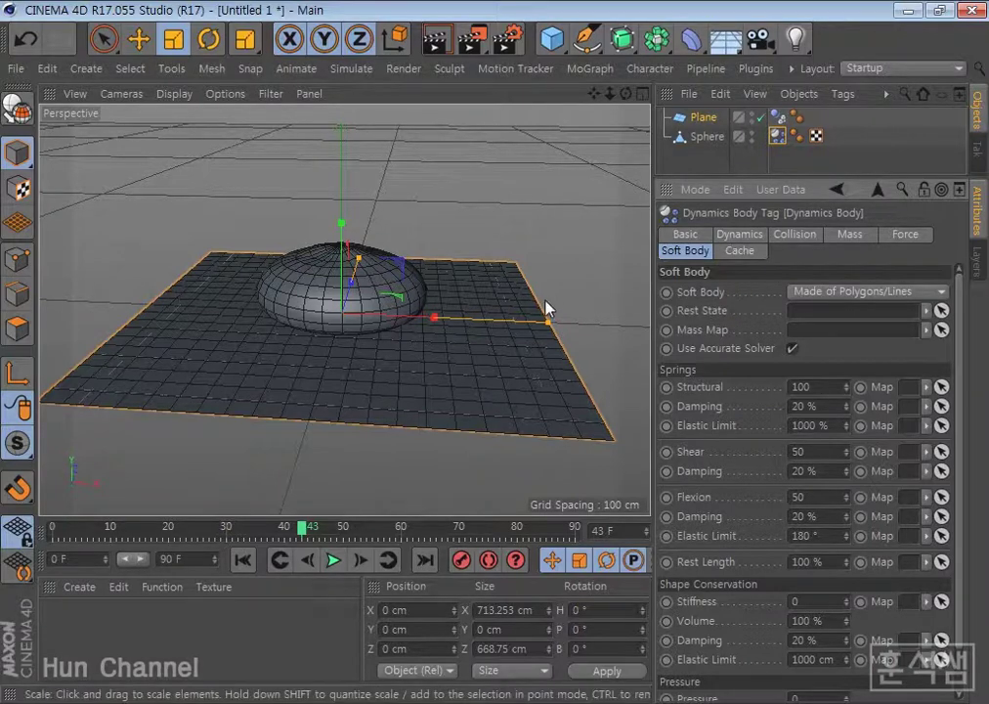
{"action": "left_click", "coordinate": [811, 291]}
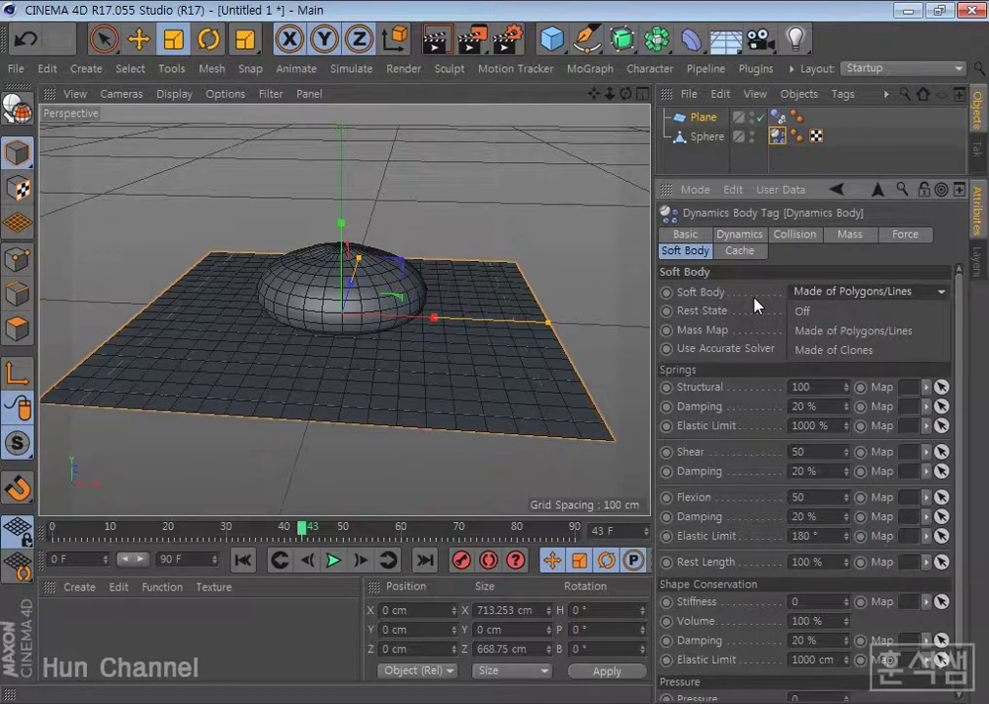
{"action": "left_click", "coordinate": [810, 315]}
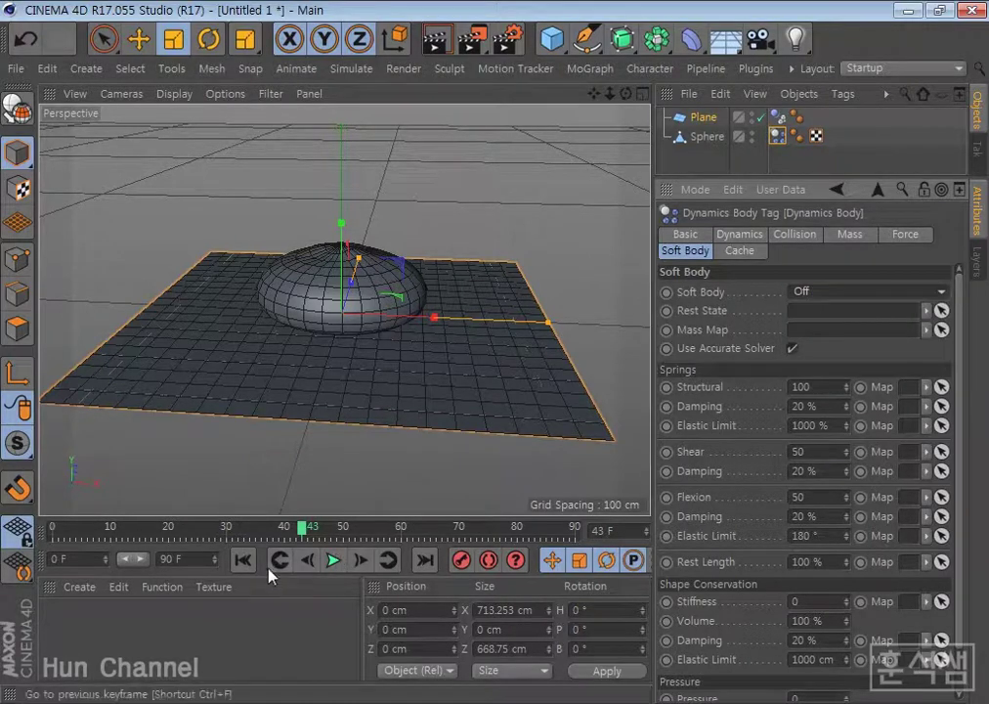
{"action": "left_click", "coordinate": [242, 559]}
{"action": "left_click", "coordinate": [344, 559]}
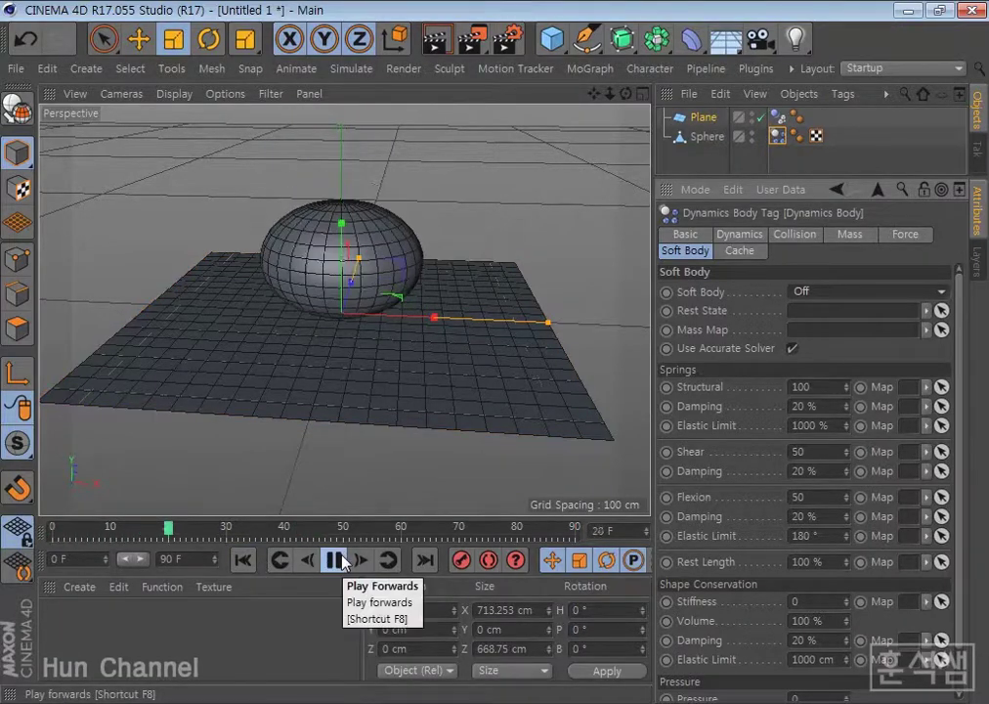
{"action": "left_click", "coordinate": [344, 559]}
Step: Switch Soft Body back to Made of Polygons/Lines, replay the fall, and rewind to frame 0
{"action": "left_click", "coordinate": [243, 559]}
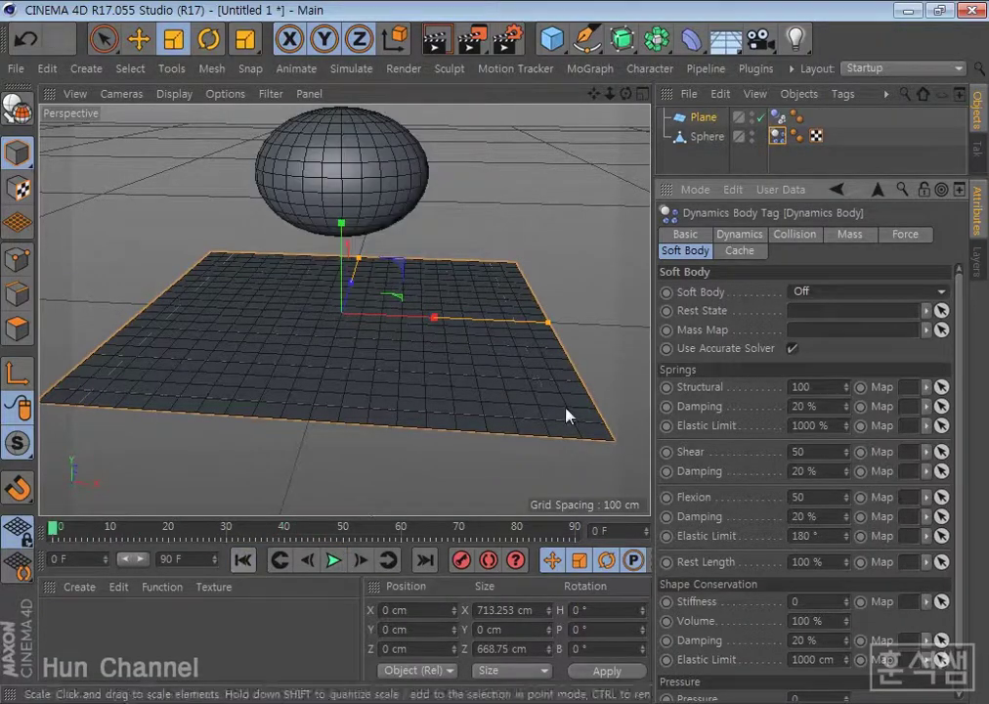
{"action": "left_click", "coordinate": [817, 292]}
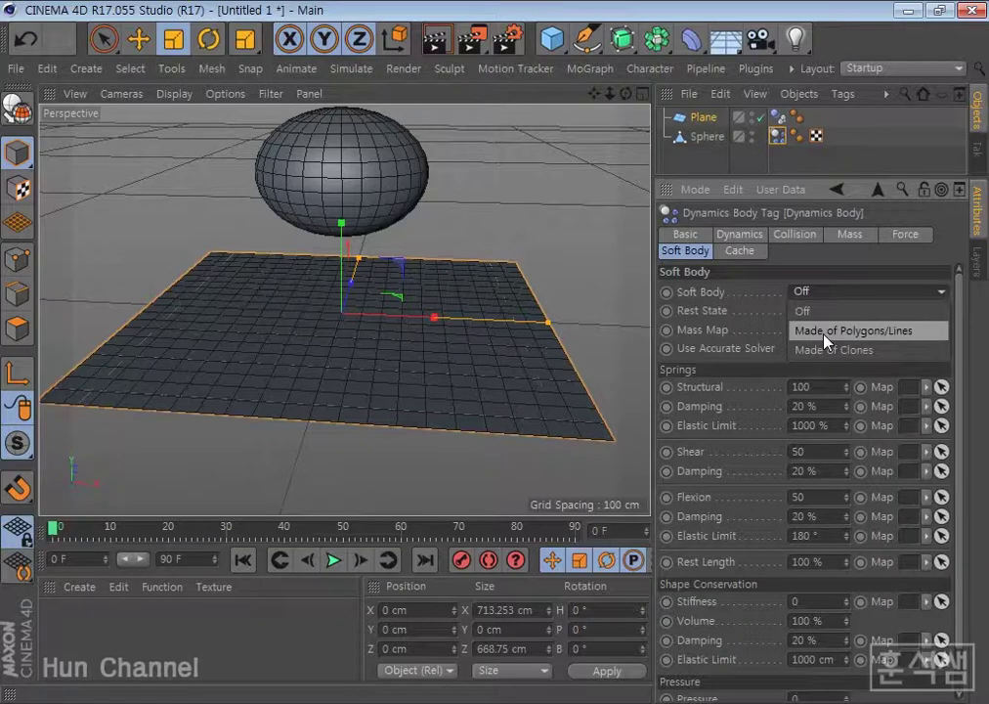
{"action": "left_click", "coordinate": [824, 334]}
{"action": "left_click", "coordinate": [333, 559]}
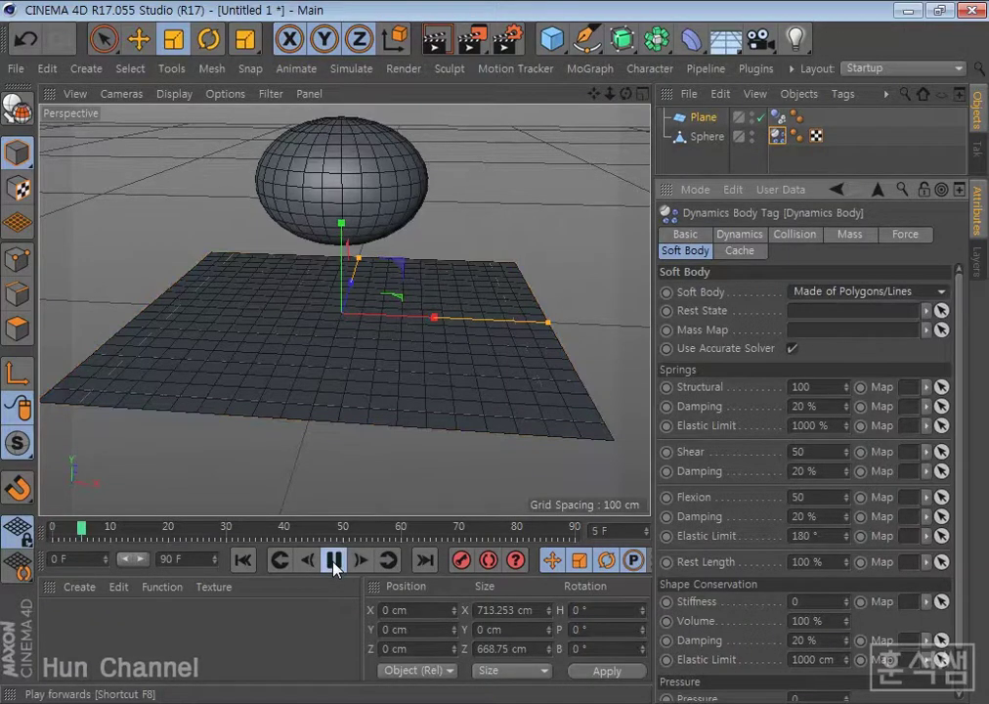
{"action": "left_click", "coordinate": [333, 561]}
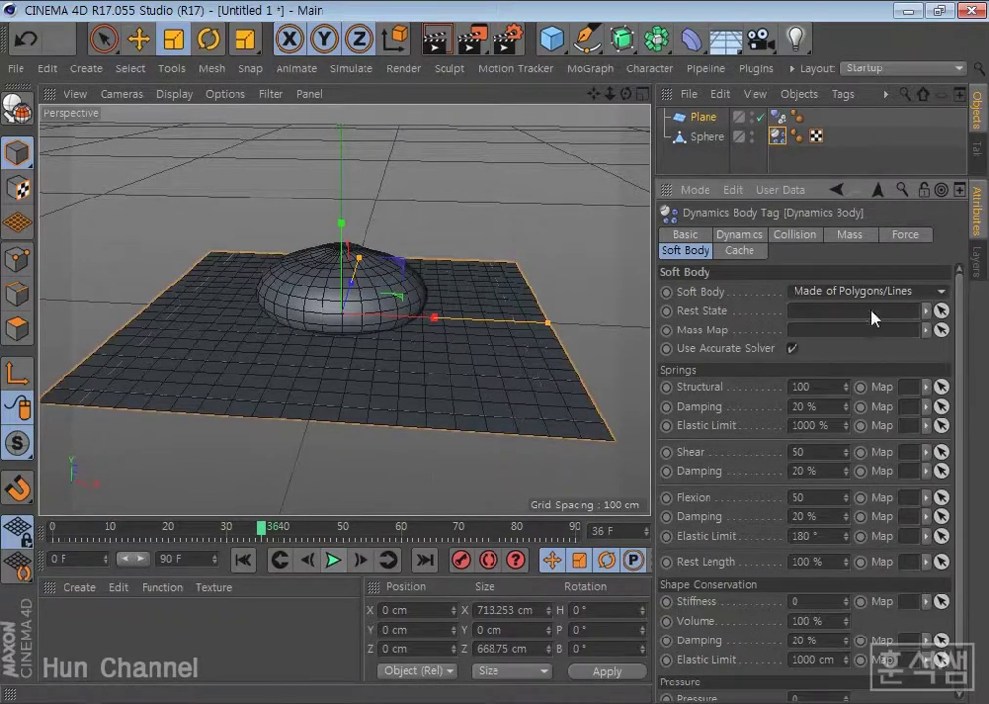
{"action": "left_click", "coordinate": [815, 294]}
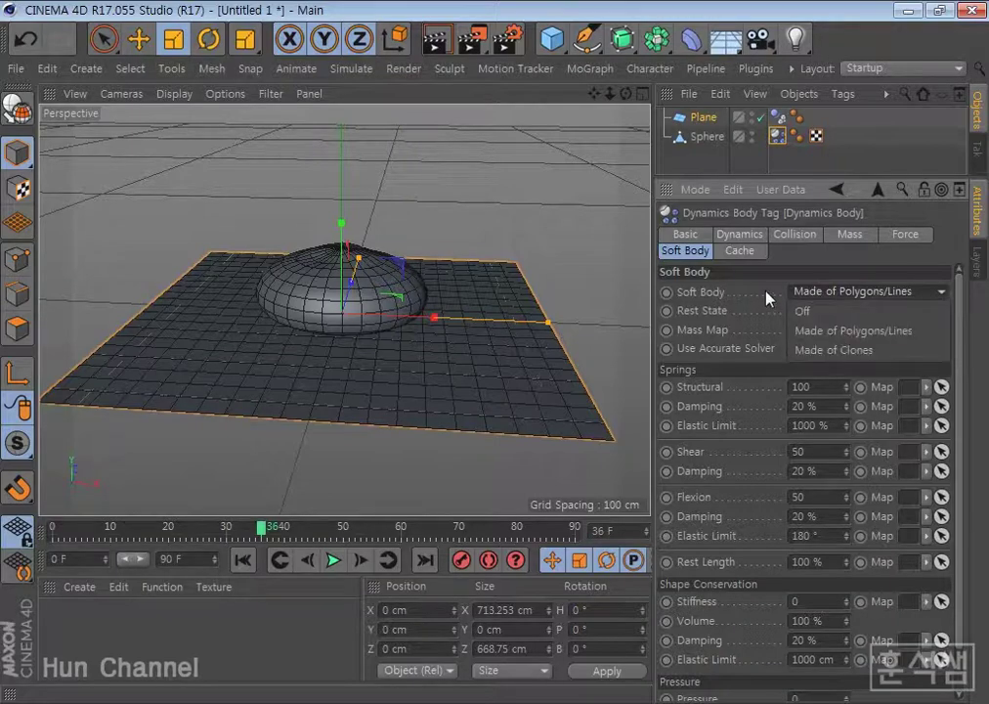
{"action": "left_click", "coordinate": [768, 298]}
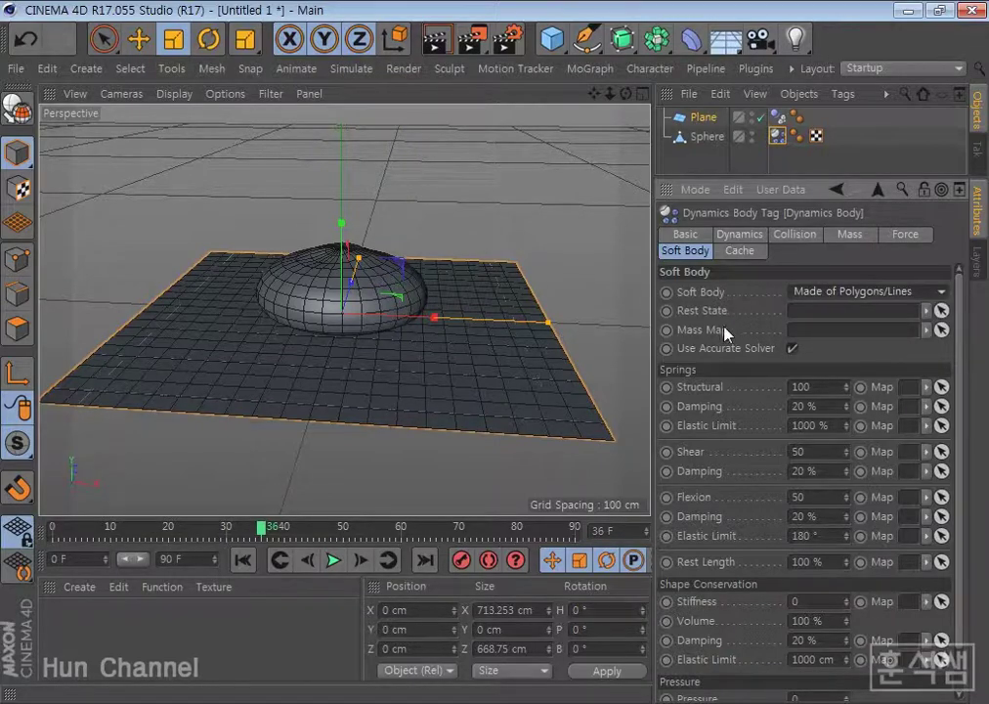
{"action": "left_click", "coordinate": [242, 559]}
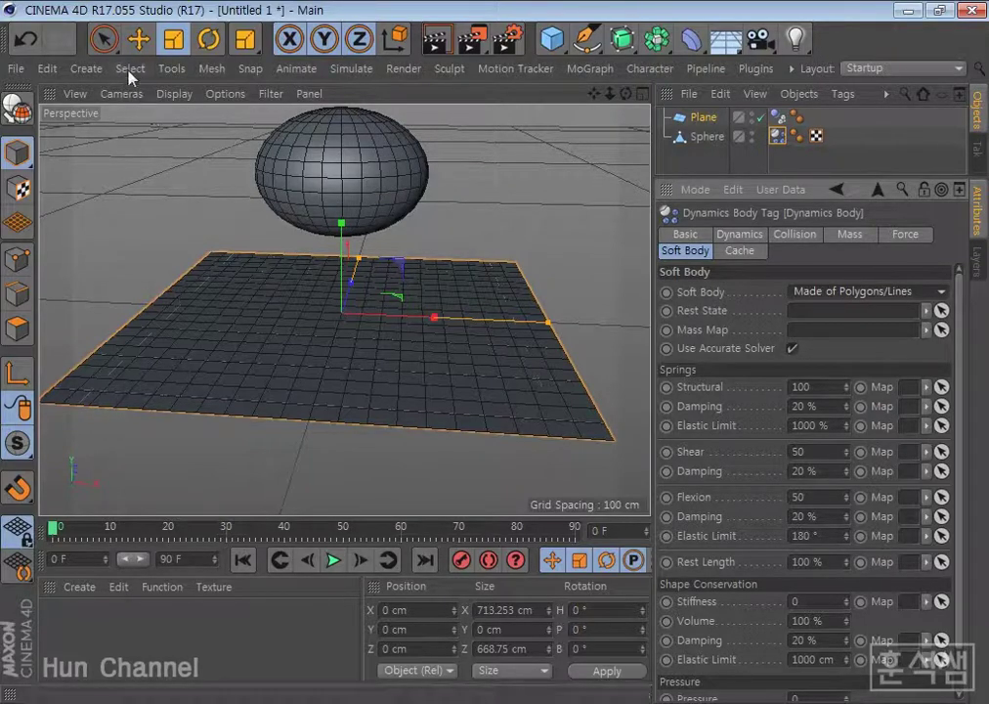
Step: Show the sphere in Point mode and activate the Rectangle Selection tool
{"action": "left_click", "coordinate": [19, 262]}
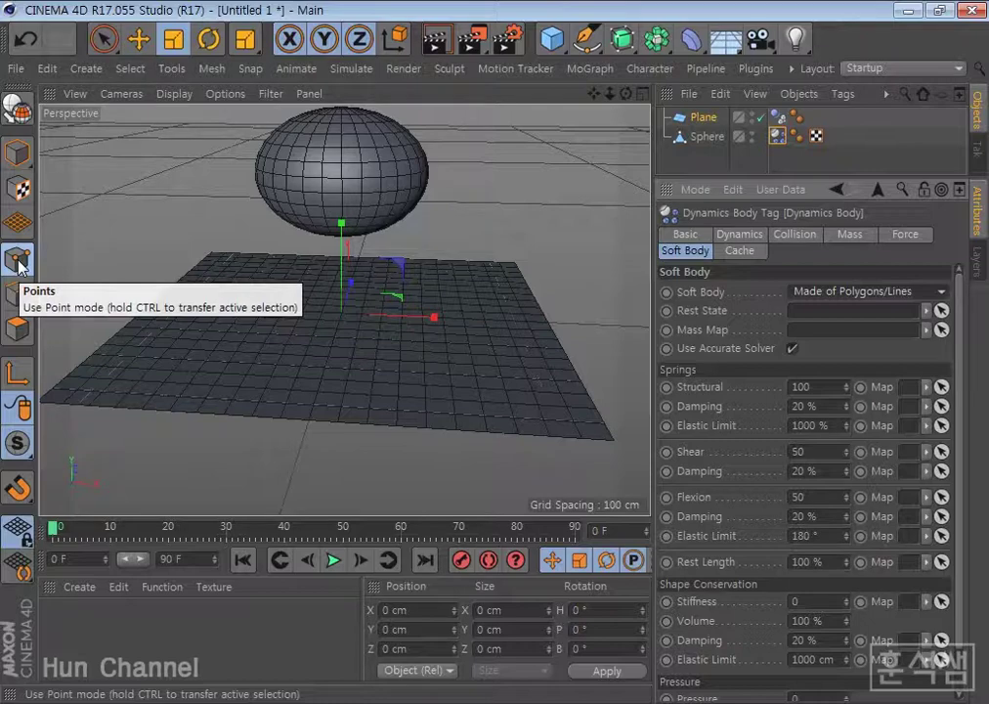
{"action": "left_click", "coordinate": [707, 138]}
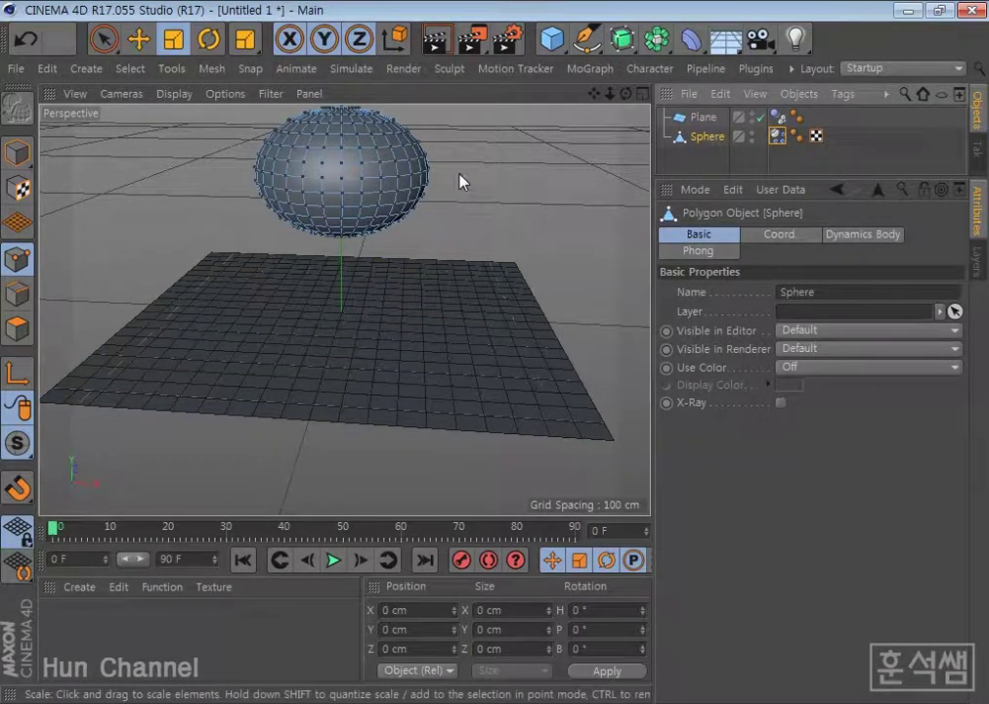
{"action": "scroll", "coordinate": [448, 199], "scroll_direction": "up", "scroll_amount": 5}
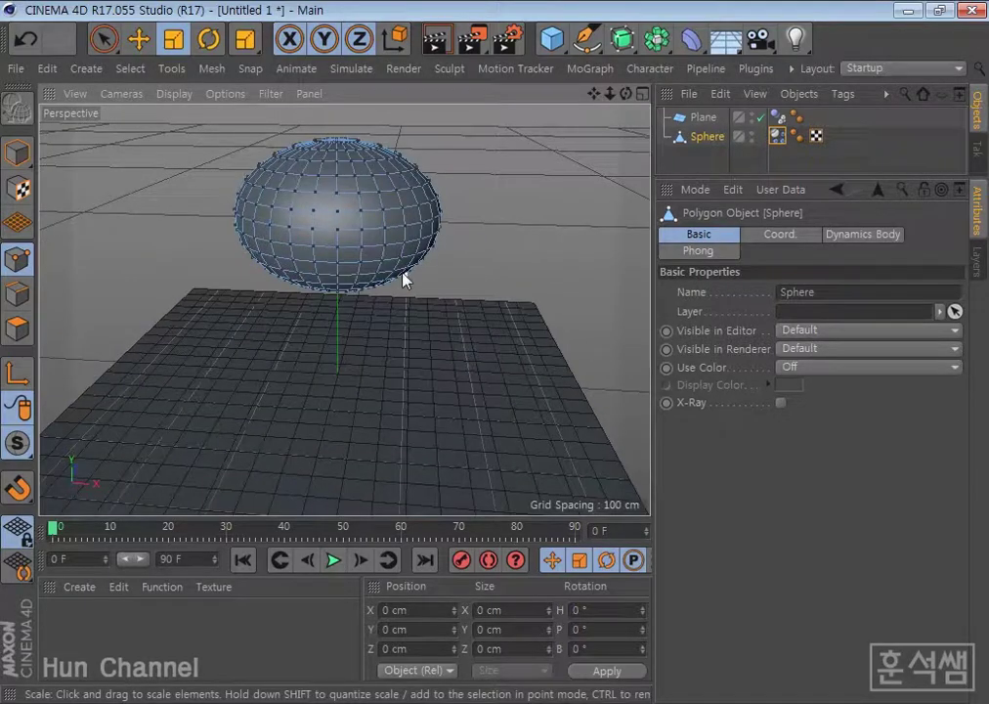
{"action": "left_click_drag", "start_coordinate": [476, 239], "coordinate": [495, 216], "text": "alt"}
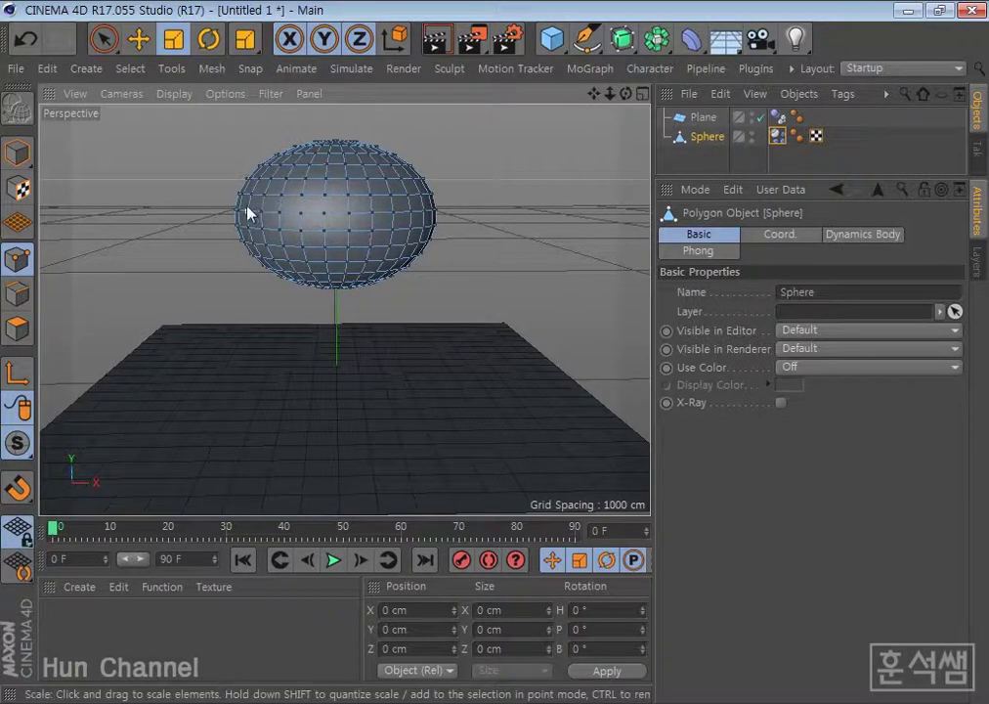
{"action": "left_click", "coordinate": [102, 41]}
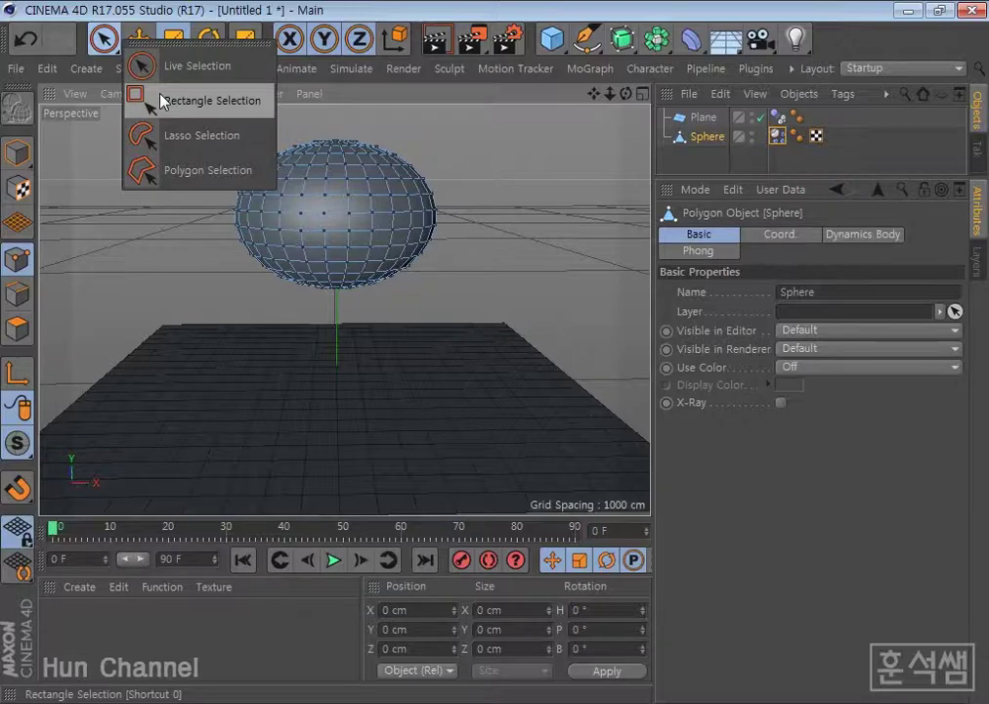
{"action": "left_click", "coordinate": [162, 102]}
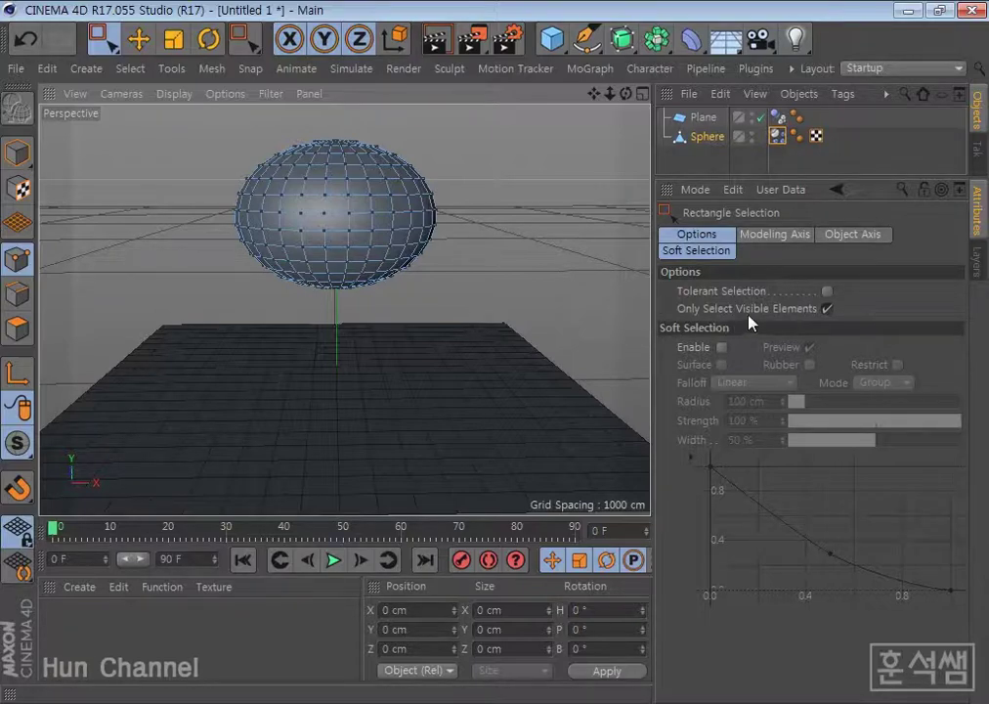
Step: Marquee-select the sphere's points, including hidden ones, and give them a 0% Set vertex weight
{"action": "left_click", "coordinate": [828, 309]}
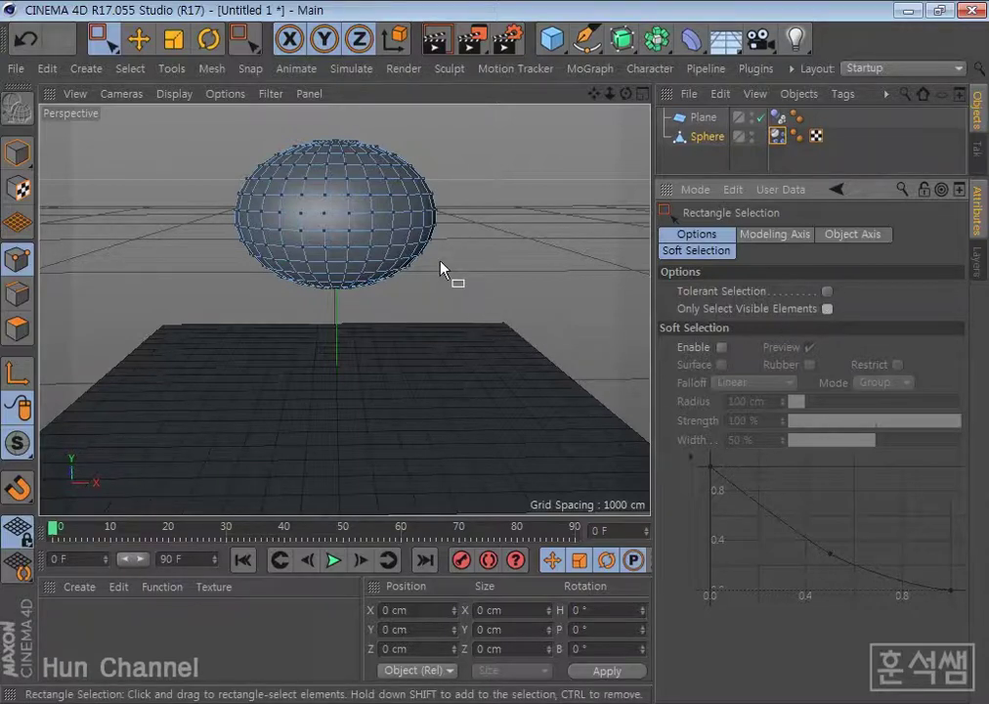
{"action": "left_click_drag", "start_coordinate": [453, 159], "coordinate": [401, 299]}
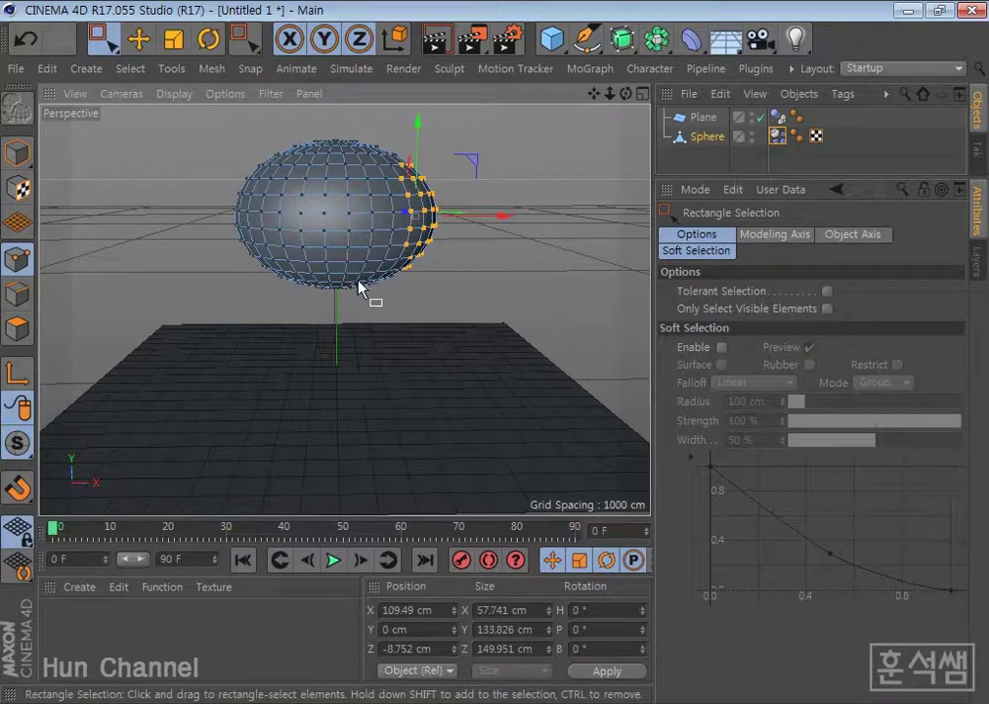
{"action": "left_click", "coordinate": [126, 70]}
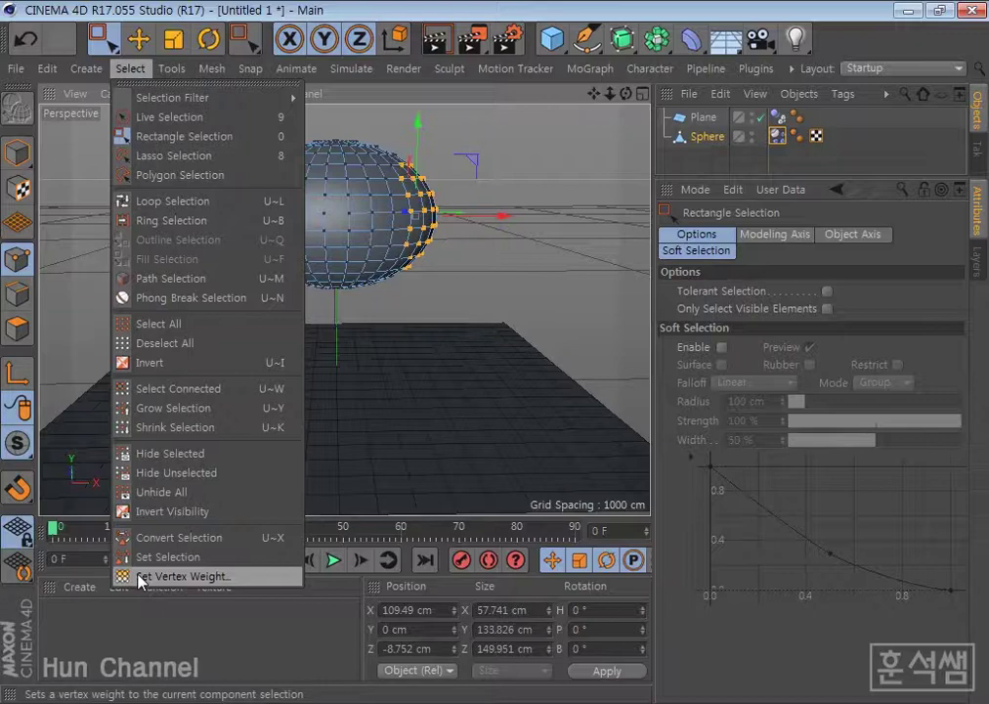
{"action": "left_click", "coordinate": [140, 576]}
{"action": "left_click_drag", "start_coordinate": [140, 535], "coordinate": [416, 346]}
{"action": "left_click", "coordinate": [376, 369]}
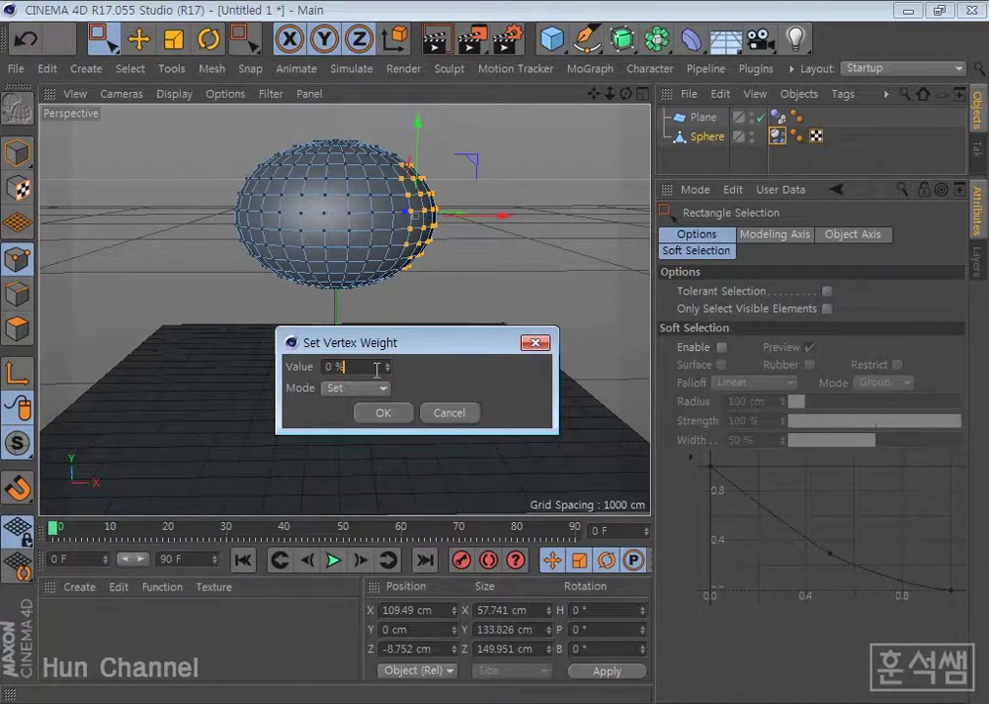
{"action": "left_click", "coordinate": [382, 389]}
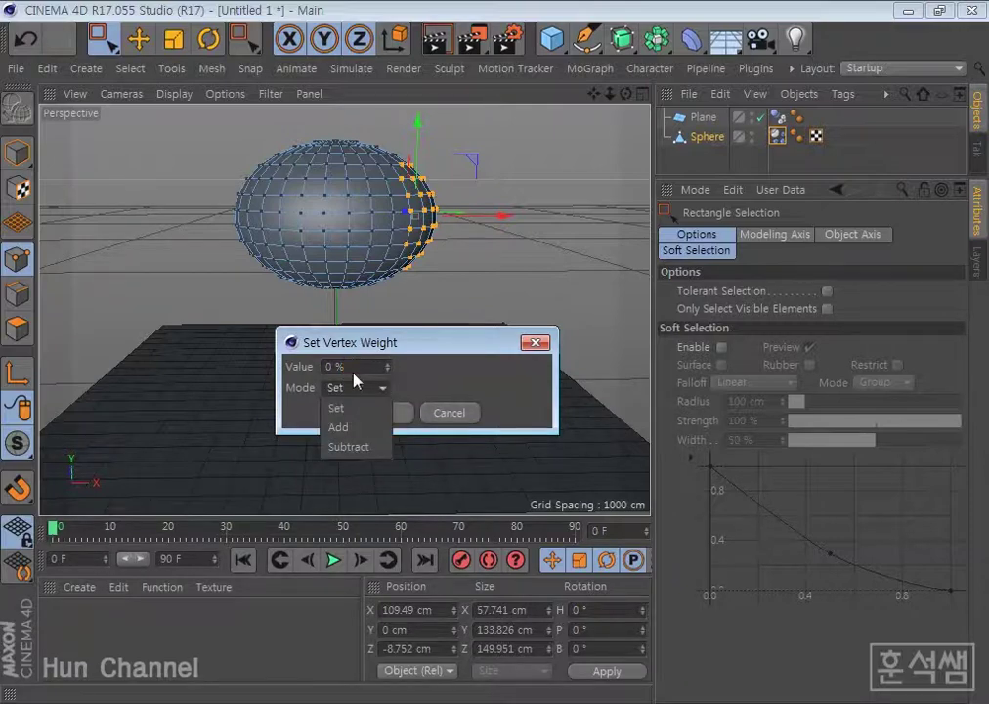
{"action": "left_click", "coordinate": [335, 407]}
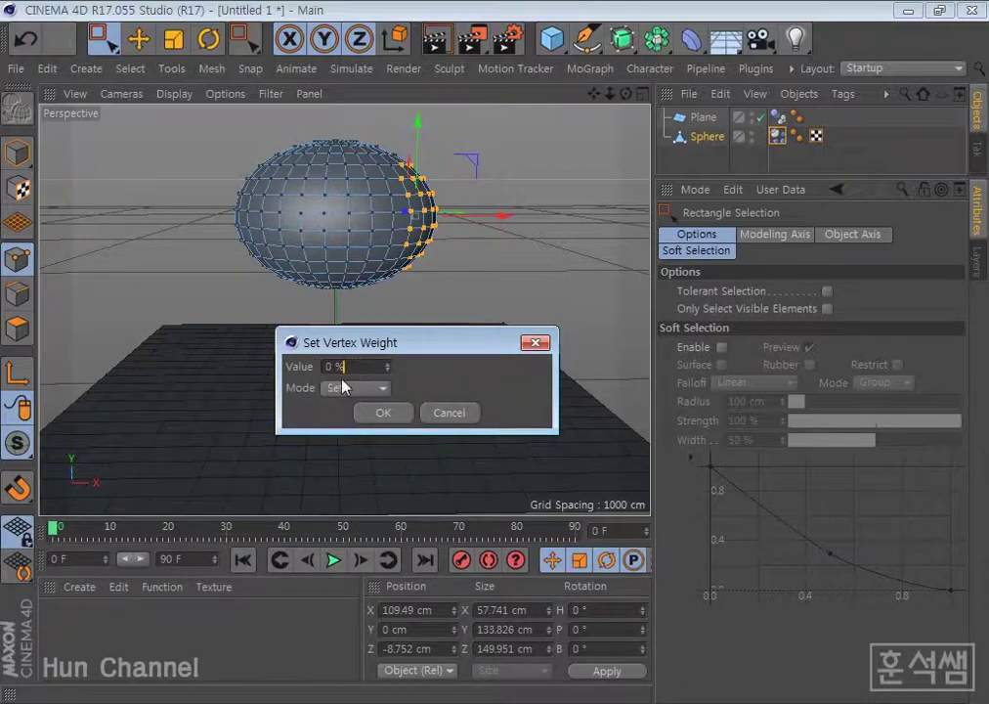
{"action": "left_click", "coordinate": [353, 367]}
{"action": "left_click", "coordinate": [384, 413]}
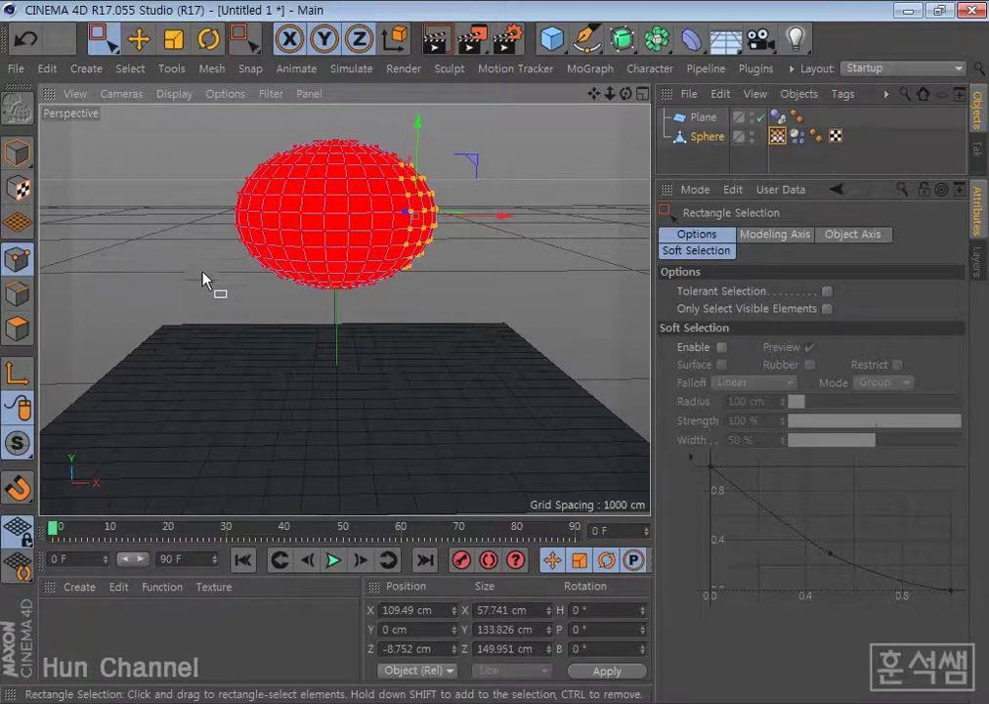
Step: Play the fall to check the squash, then rewind to the first frame
{"action": "left_click", "coordinate": [332, 561]}
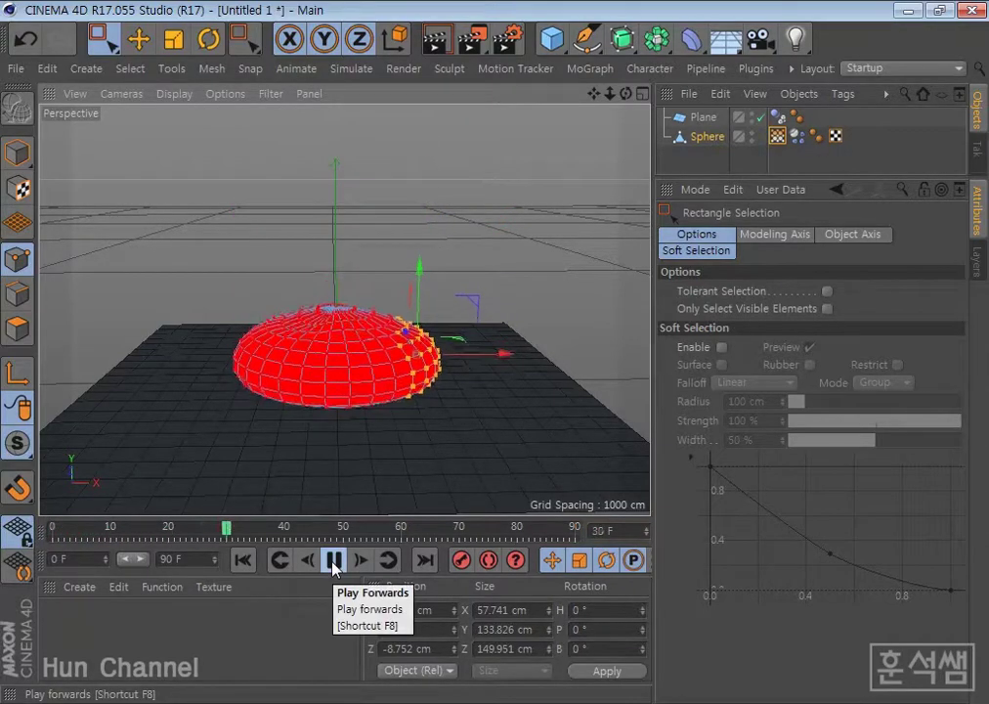
{"action": "left_click", "coordinate": [332, 561]}
{"action": "left_click", "coordinate": [242, 560]}
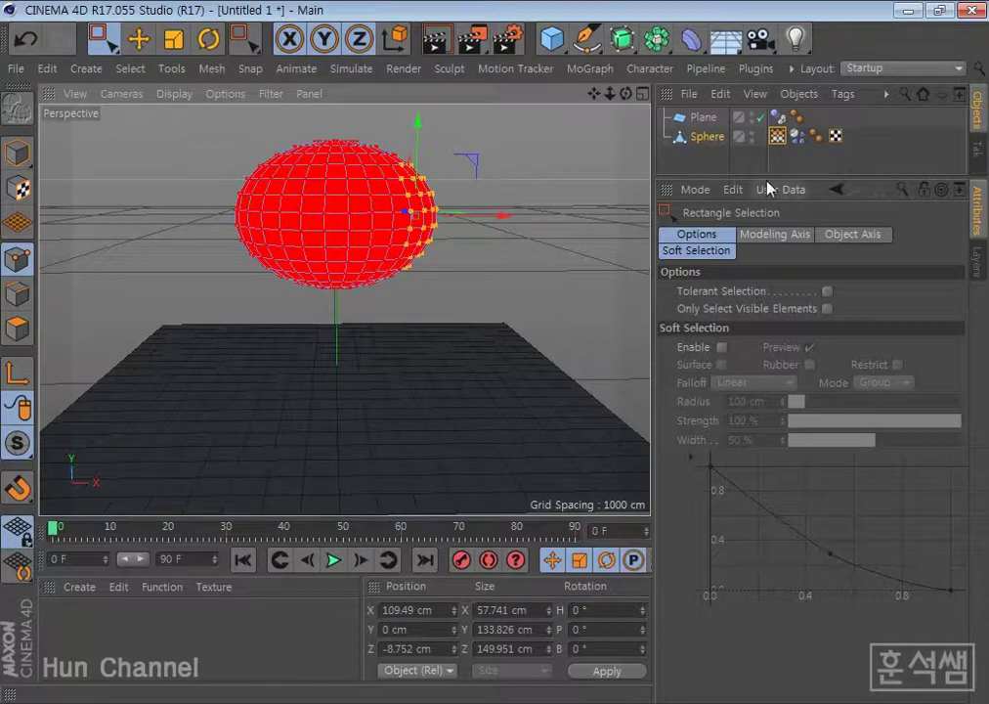
Step: Marquee-select the sphere's left-side points and give them a 100% vertex weight
{"action": "left_click_drag", "start_coordinate": [767, 177], "coordinate": [766, 234]}
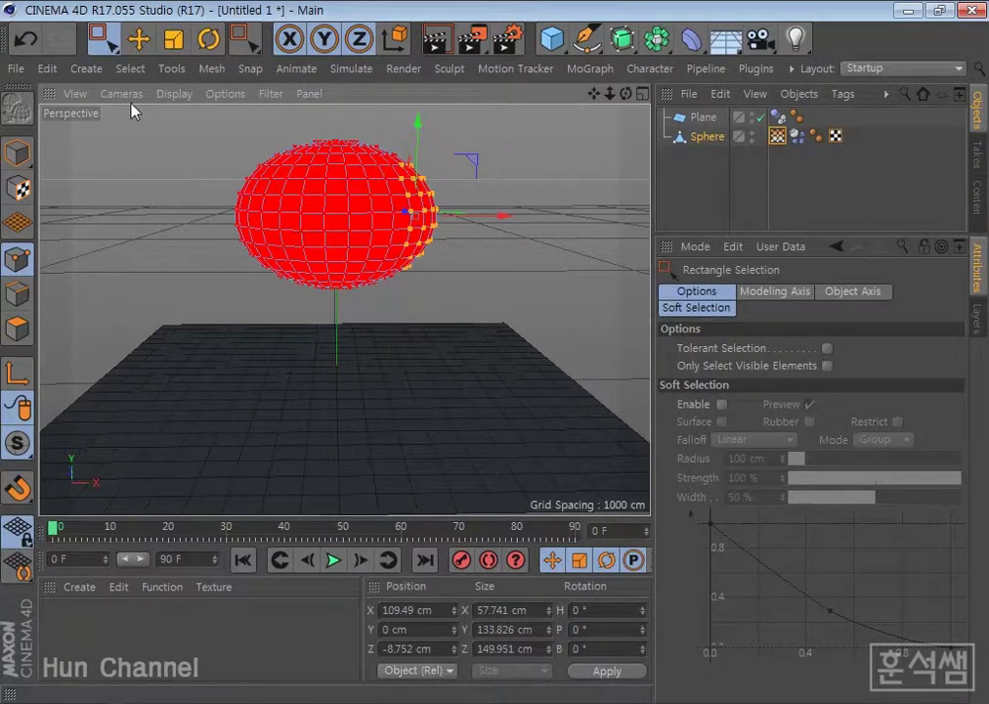
{"action": "left_click_drag", "start_coordinate": [216, 125], "coordinate": [294, 302]}
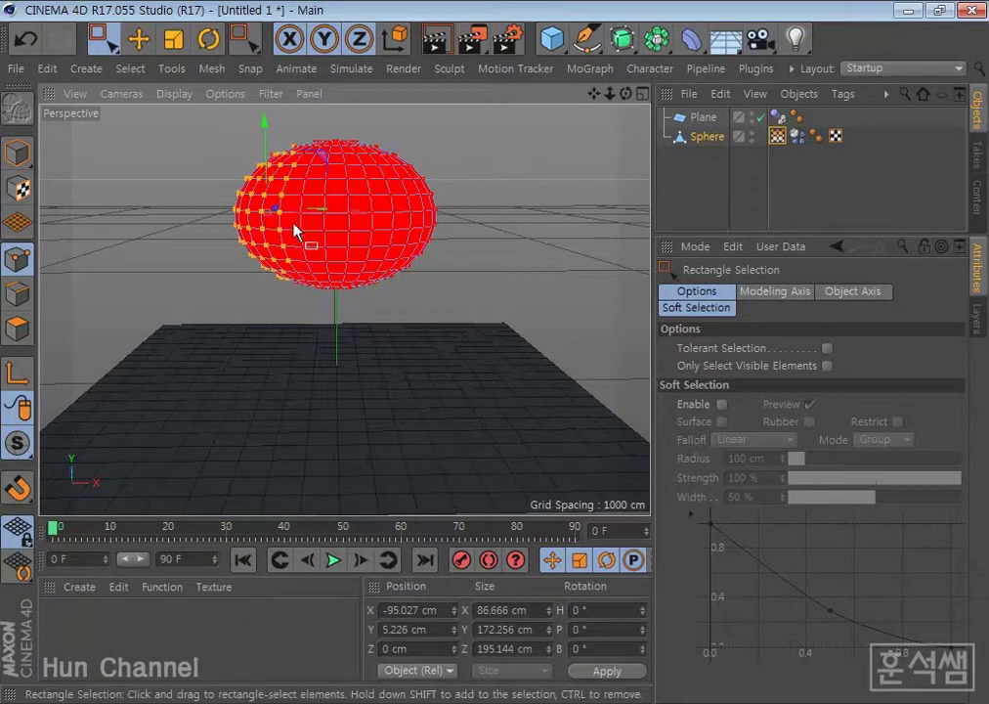
{"action": "left_click", "coordinate": [134, 71]}
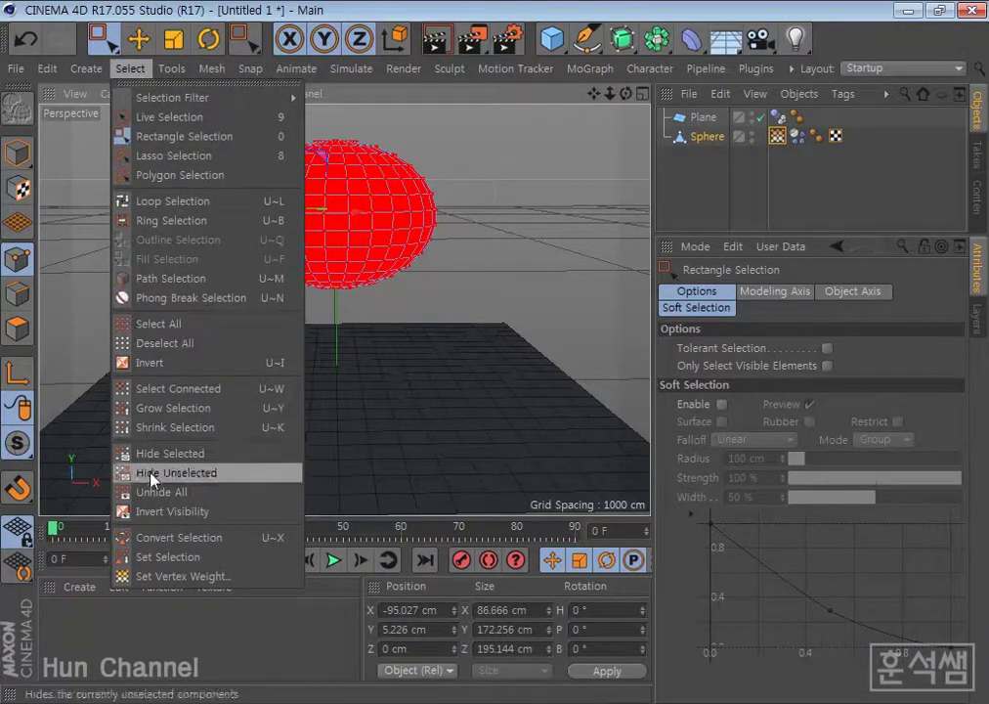
{"action": "left_click", "coordinate": [153, 583]}
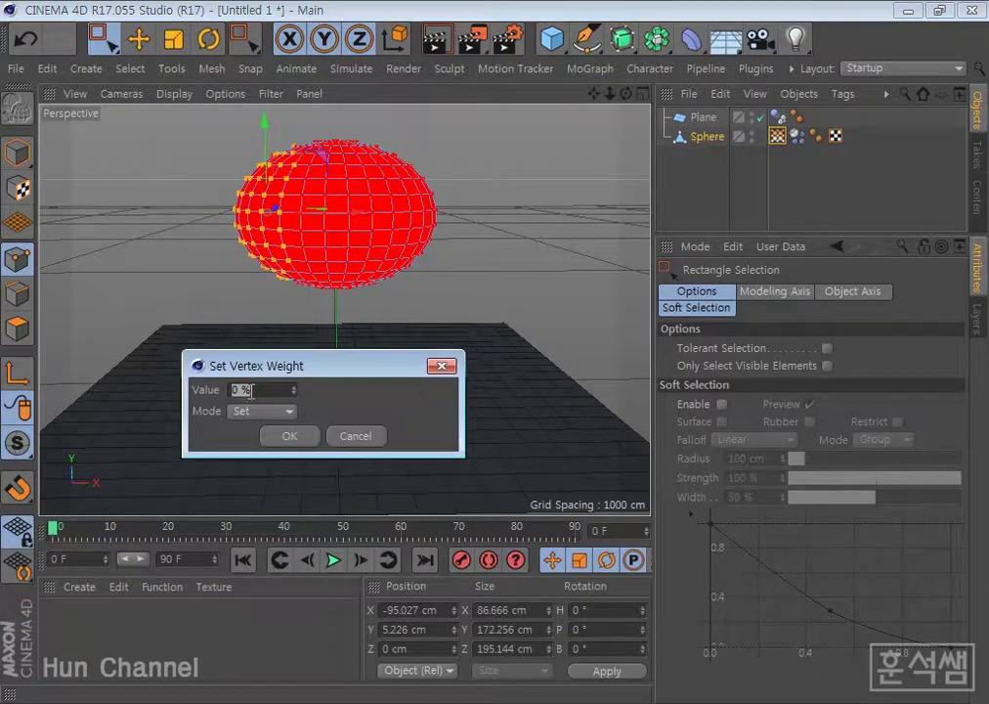
{"action": "type", "text": "100"}
{"action": "left_click", "coordinate": [293, 439]}
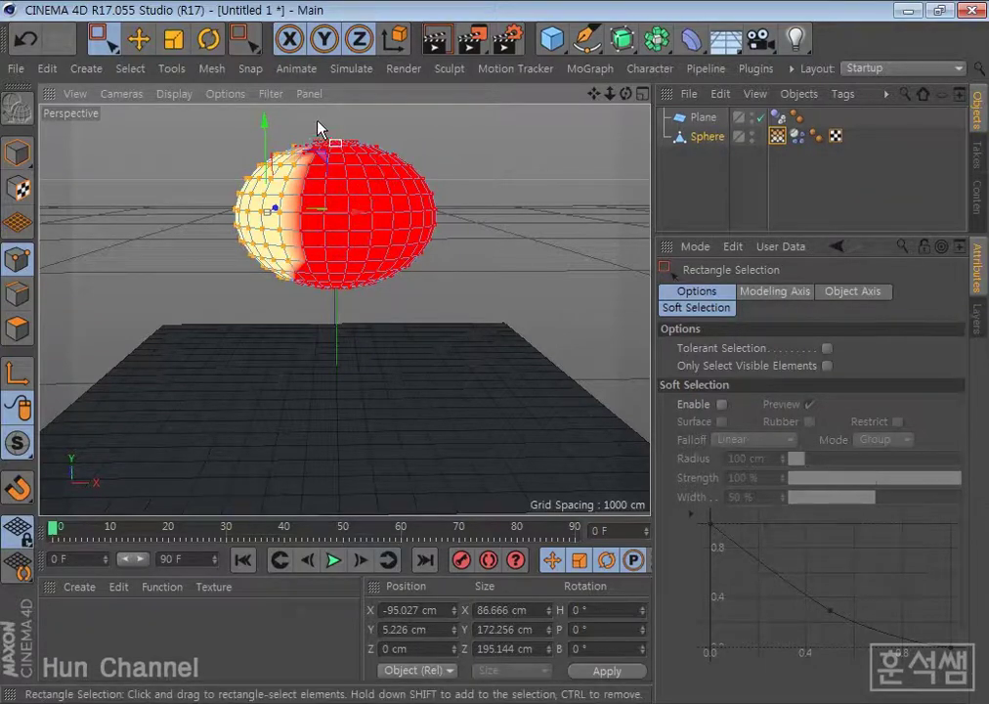
Step: Marquee-select the sphere's middle band of points and set their vertex weight to 50%
{"action": "left_click_drag", "start_coordinate": [313, 117], "coordinate": [362, 315]}
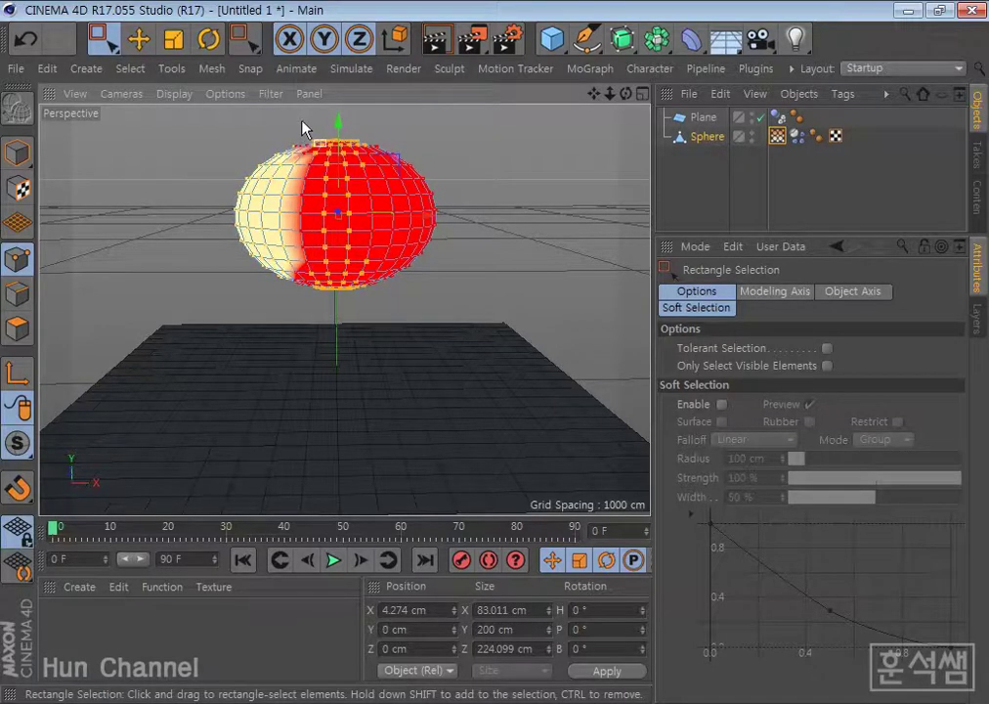
{"action": "mouse_move", "coordinate": [293, 230]}
{"action": "left_mouse_down"}
{"action": "mouse_move", "coordinate": [293, 132]}
{"action": "mouse_move", "coordinate": [377, 323]}
{"action": "left_mouse_up"}
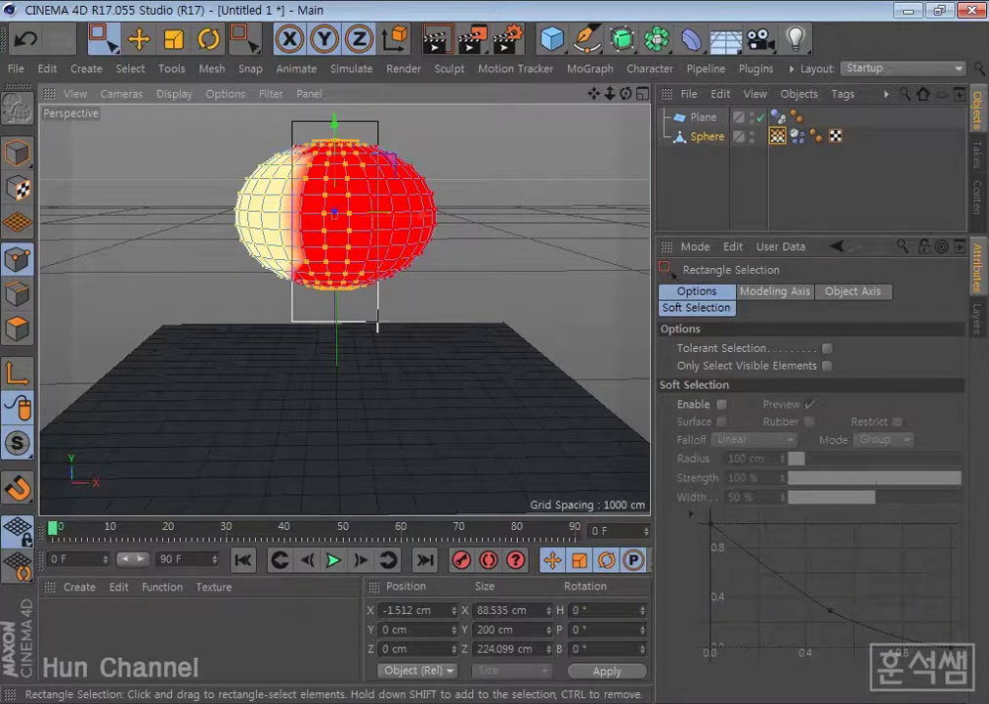
{"action": "left_click_drag", "start_coordinate": [377, 324], "coordinate": [389, 335]}
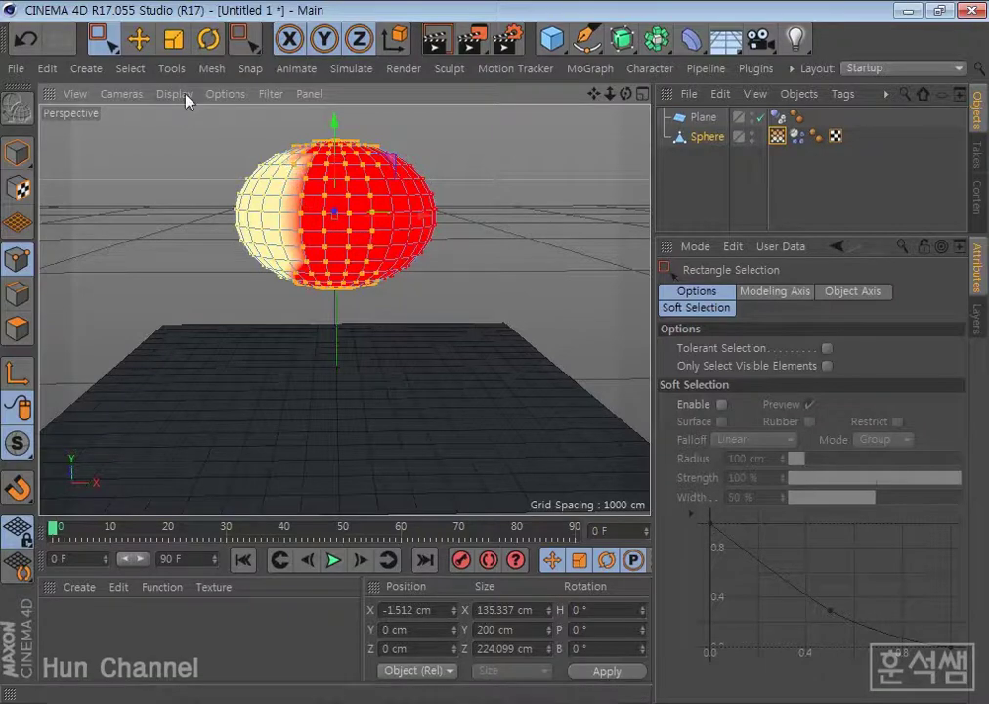
{"action": "left_click", "coordinate": [130, 68]}
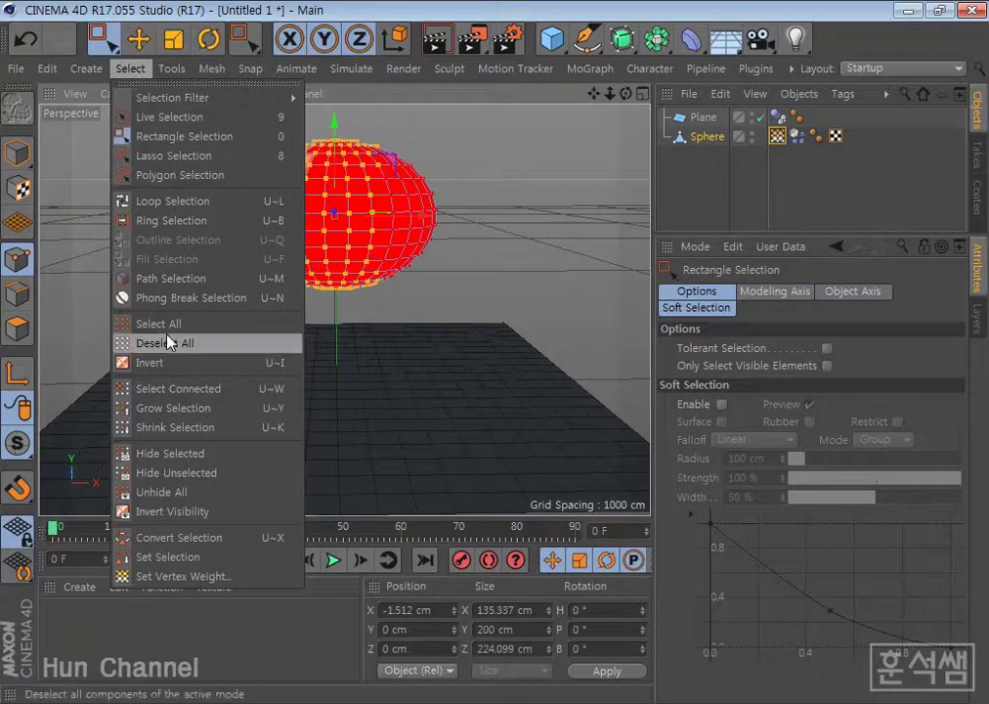
{"action": "left_click", "coordinate": [176, 584]}
{"action": "left_click_drag", "start_coordinate": [172, 535], "coordinate": [378, 388]}
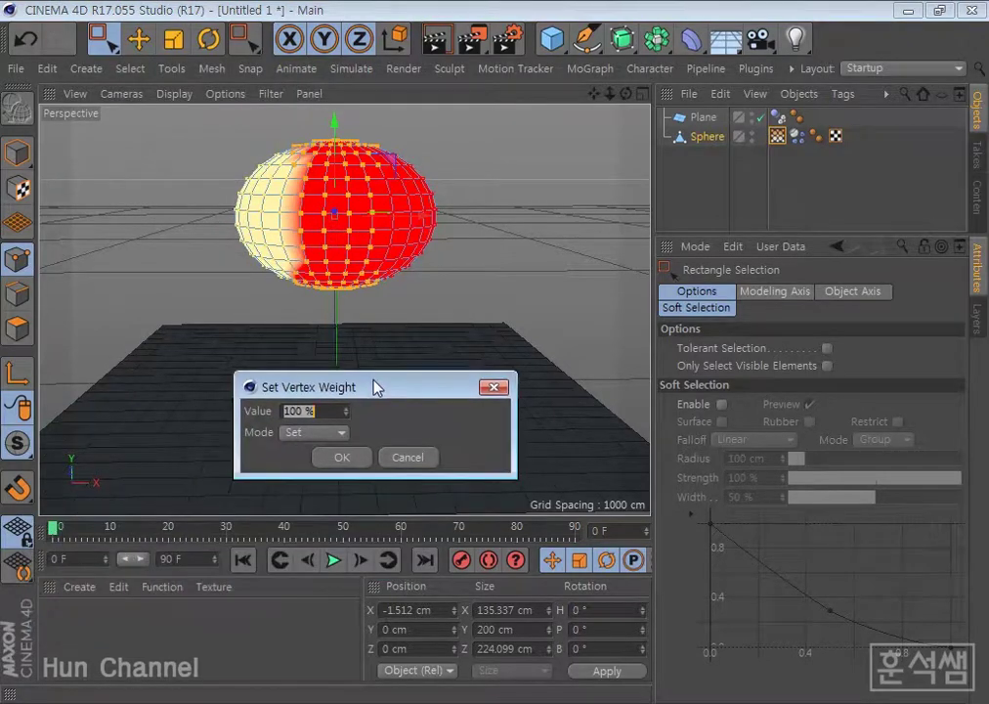
{"action": "type", "text": "50"}
{"action": "left_click", "coordinate": [344, 460]}
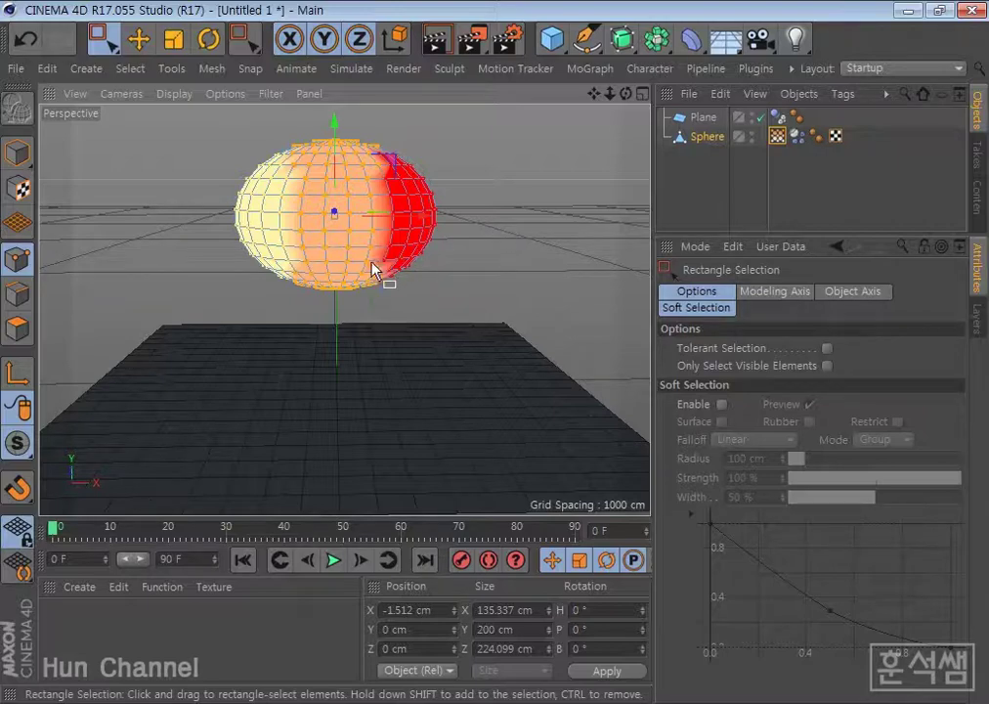
Step: Drag the sphere's Vertex Map tag into the Dynamics Body tag's Soft Body Mass Map field
{"action": "left_click", "coordinate": [15, 259]}
{"action": "left_click", "coordinate": [710, 139]}
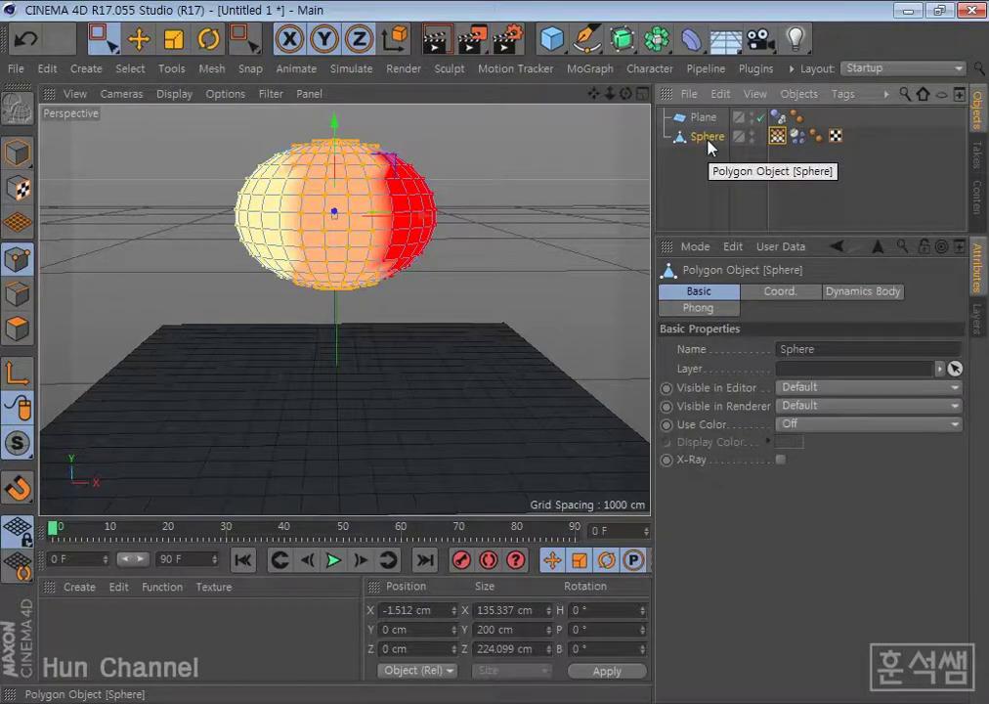
{"action": "left_click", "coordinate": [799, 137]}
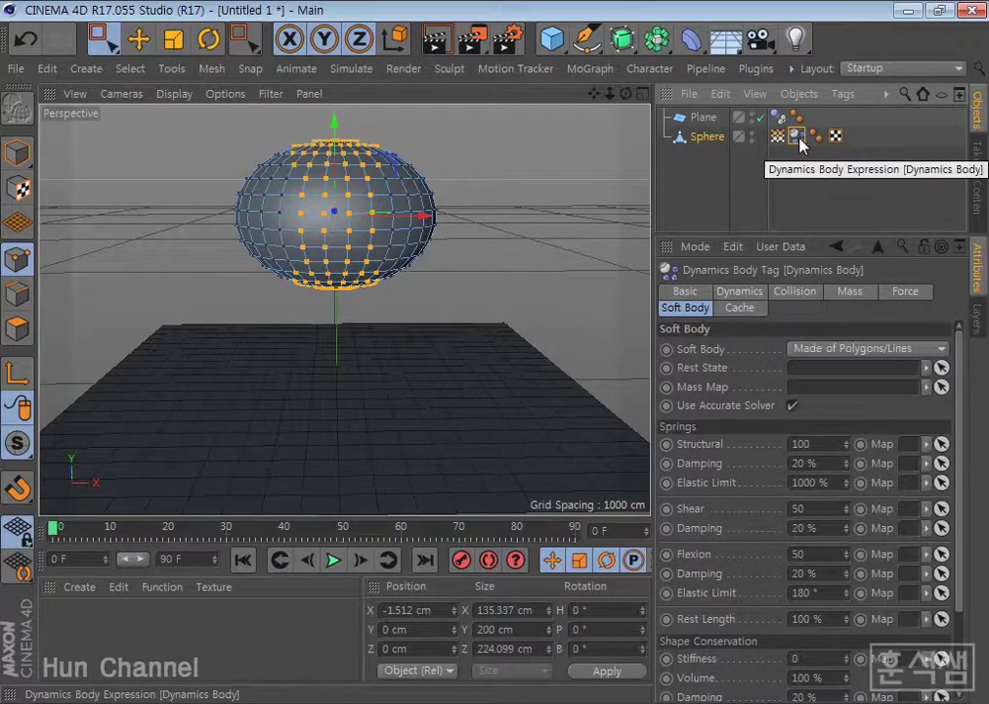
{"action": "left_click", "coordinate": [777, 138]}
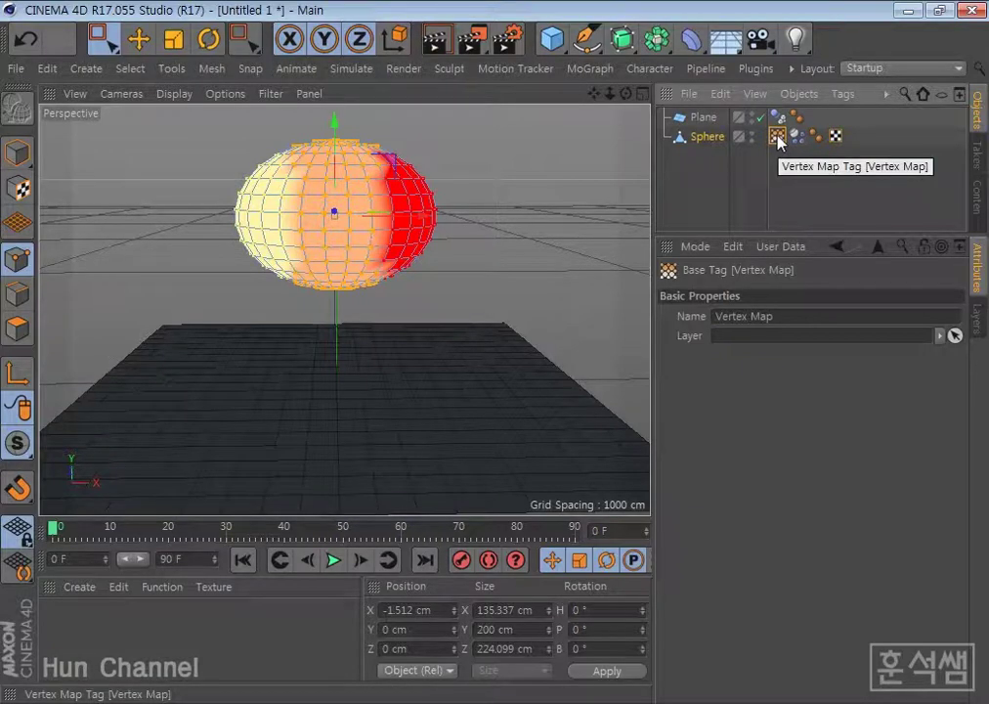
{"action": "left_click", "coordinate": [802, 181]}
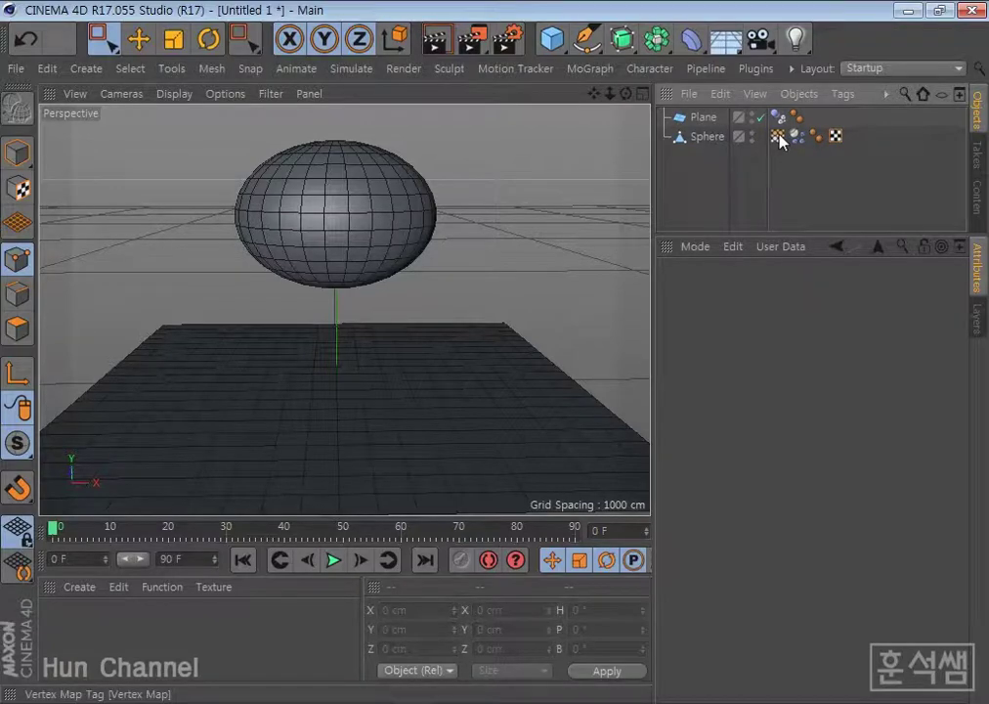
{"action": "left_click", "coordinate": [779, 137]}
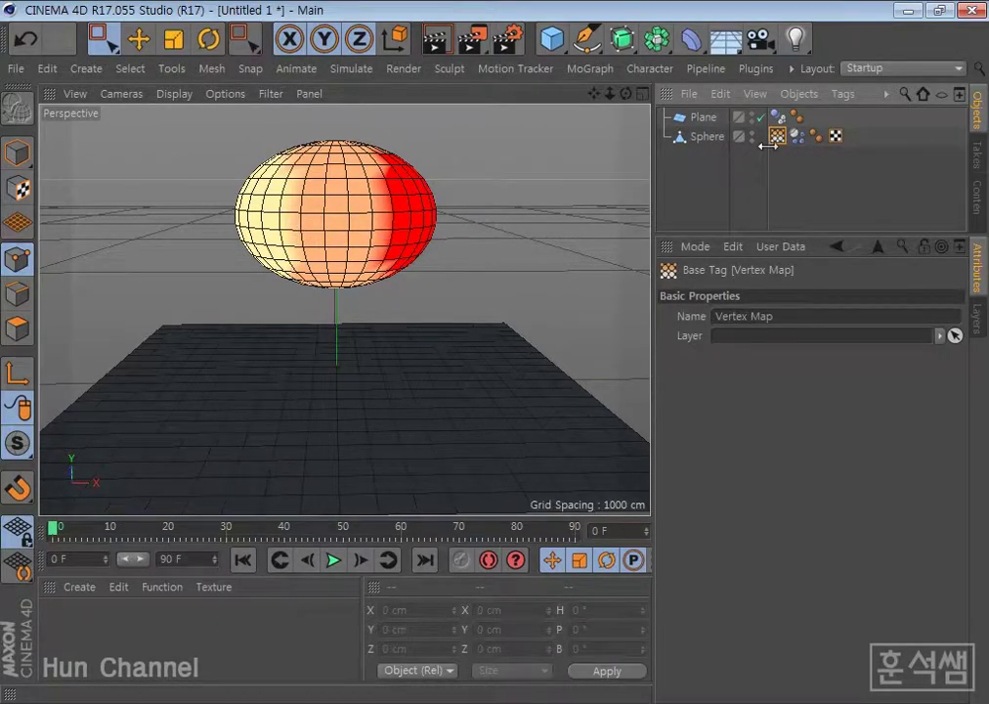
{"action": "left_click", "coordinate": [796, 138]}
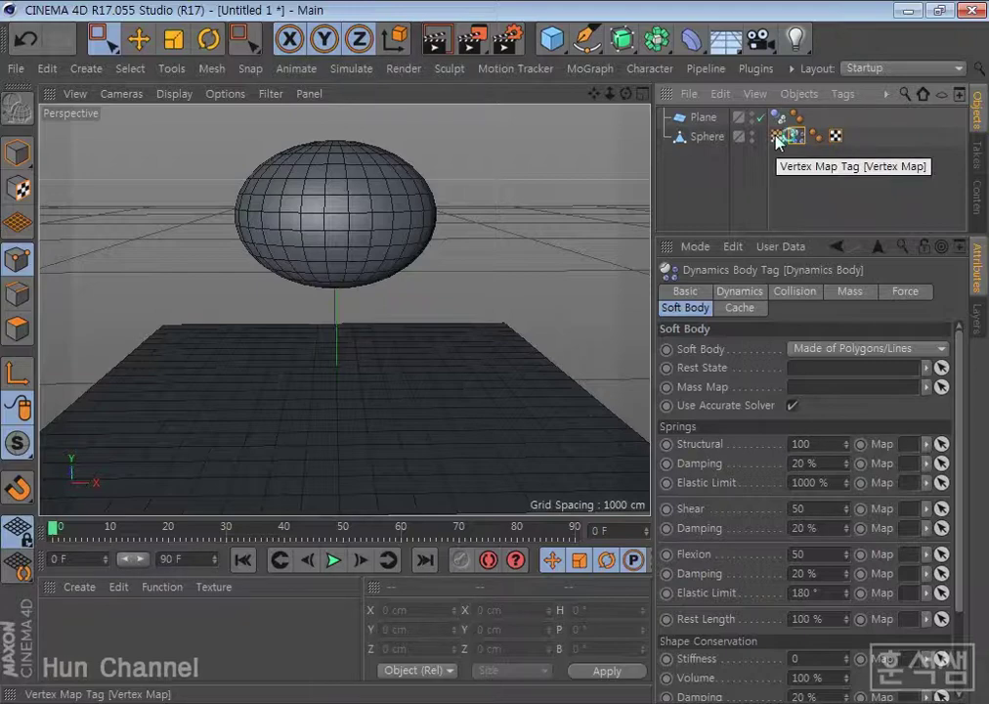
{"action": "left_click_drag", "start_coordinate": [777, 140], "coordinate": [817, 391]}
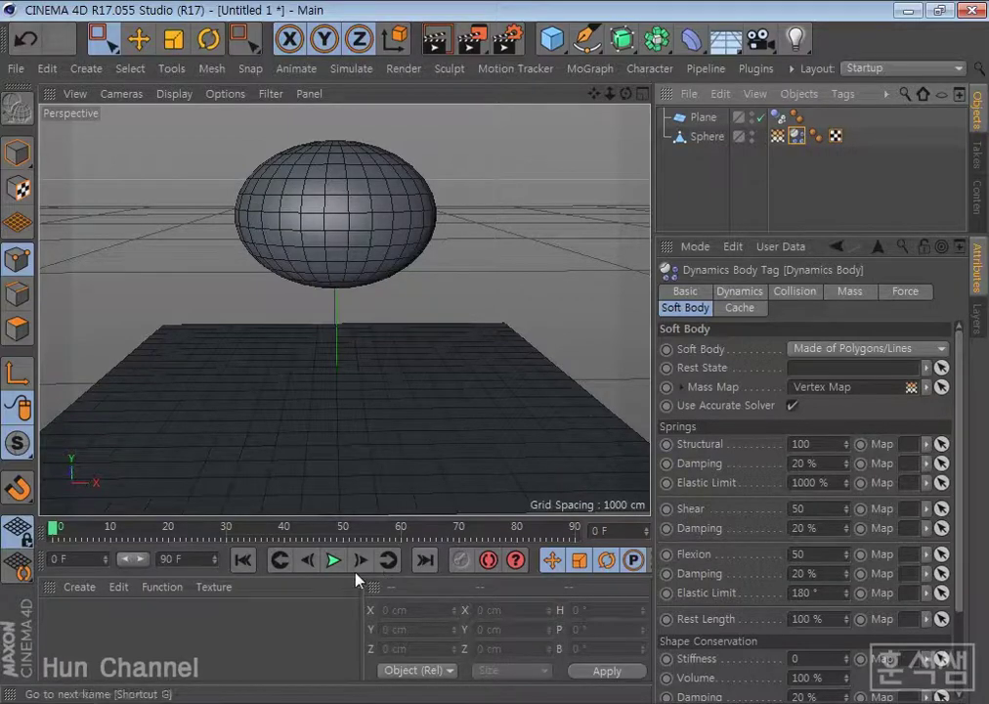
Step: Play the fall to watch the weighted sphere deform, then open the Vertex Map in the Paint Tool
{"action": "left_click", "coordinate": [333, 559]}
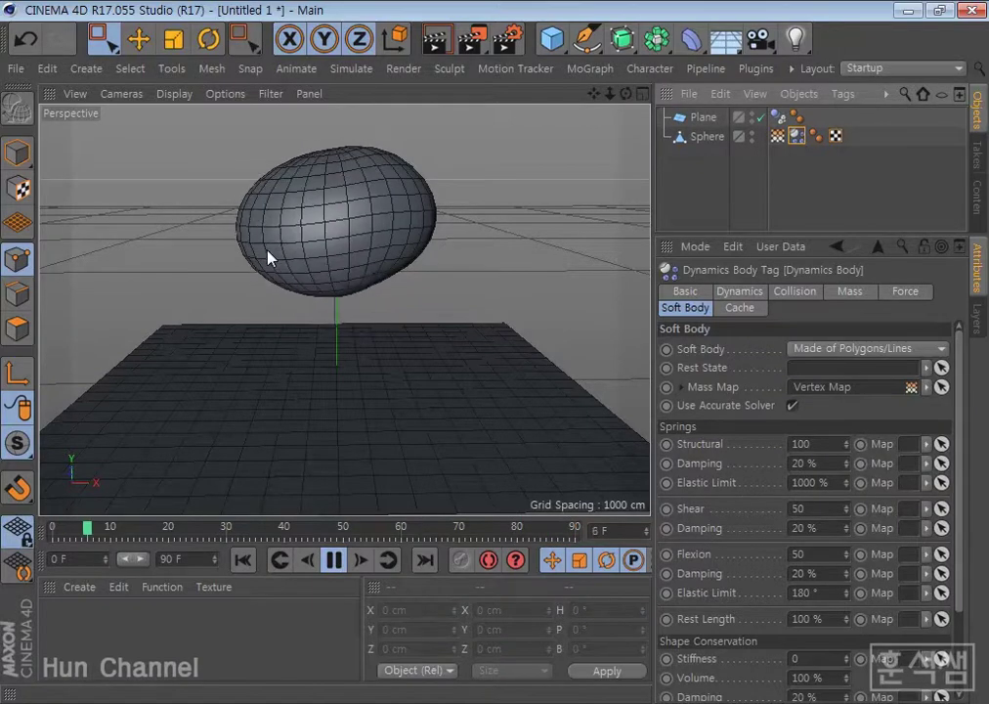
{"action": "left_click", "coordinate": [335, 565]}
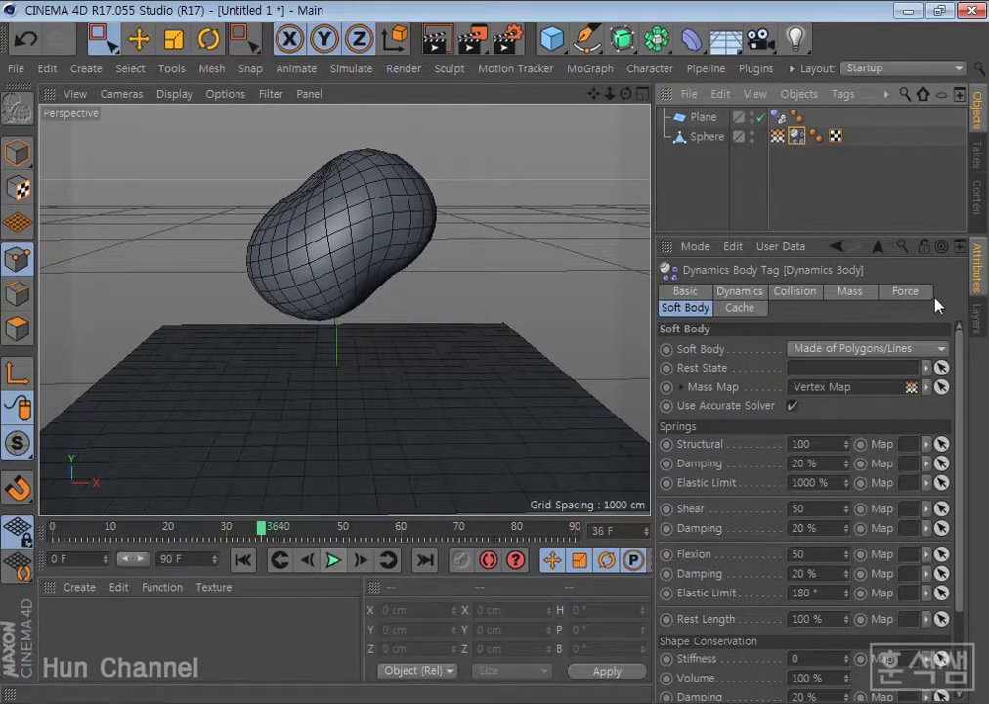
{"action": "left_click", "coordinate": [778, 136]}
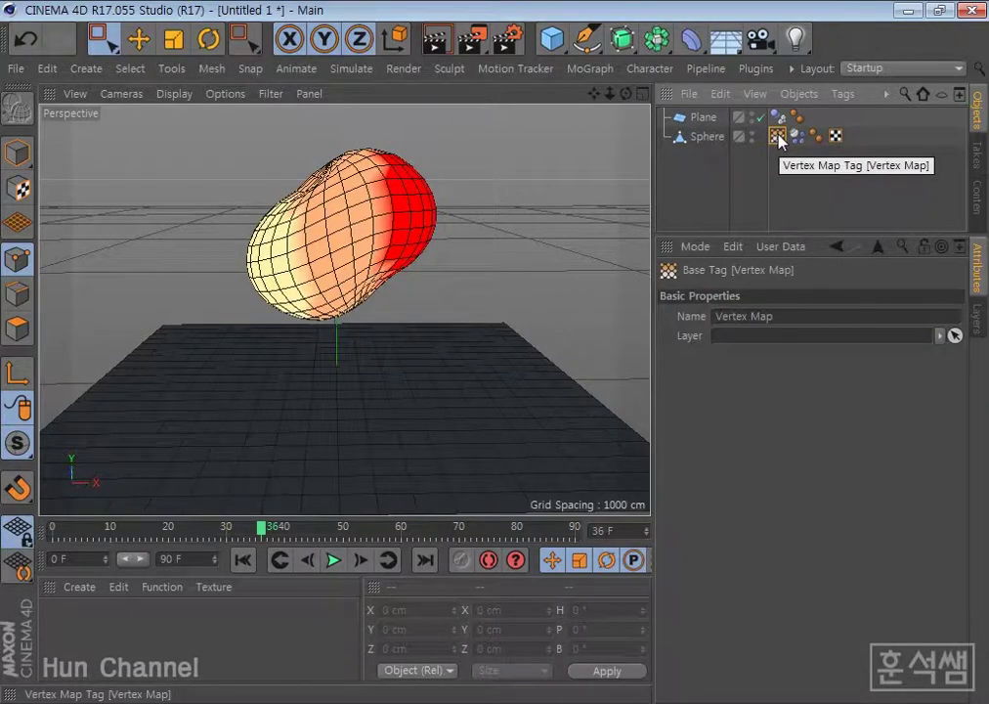
{"action": "double_click", "coordinate": [778, 137]}
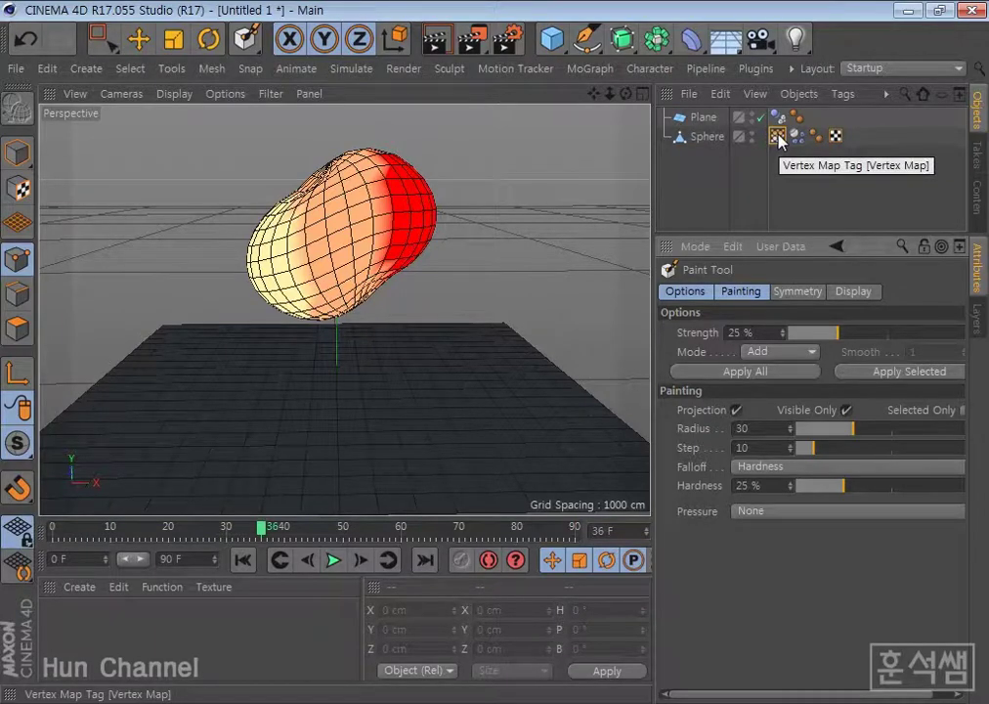
{"action": "left_click", "coordinate": [778, 137]}
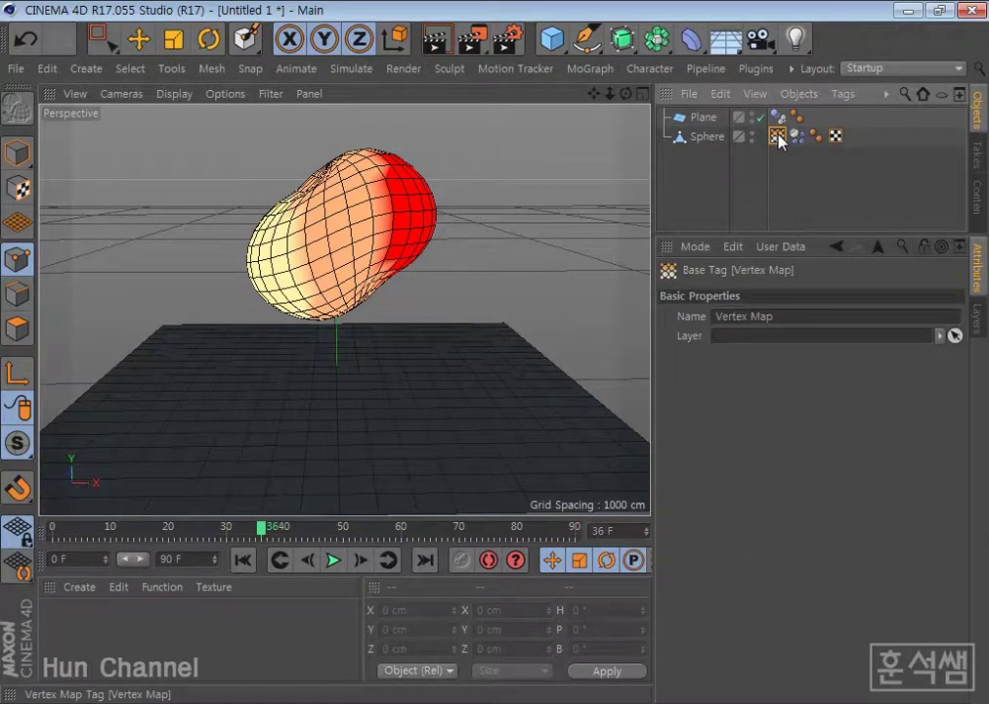
{"action": "double_click", "coordinate": [778, 137]}
{"action": "double_click", "coordinate": [778, 137]}
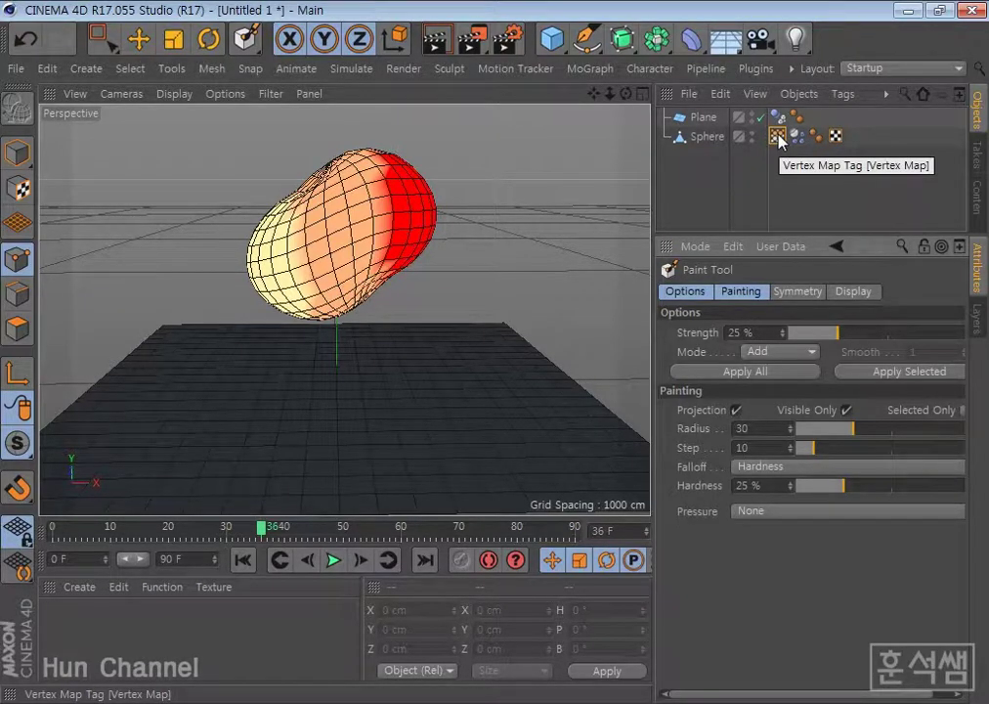
{"action": "left_click", "coordinate": [778, 137]}
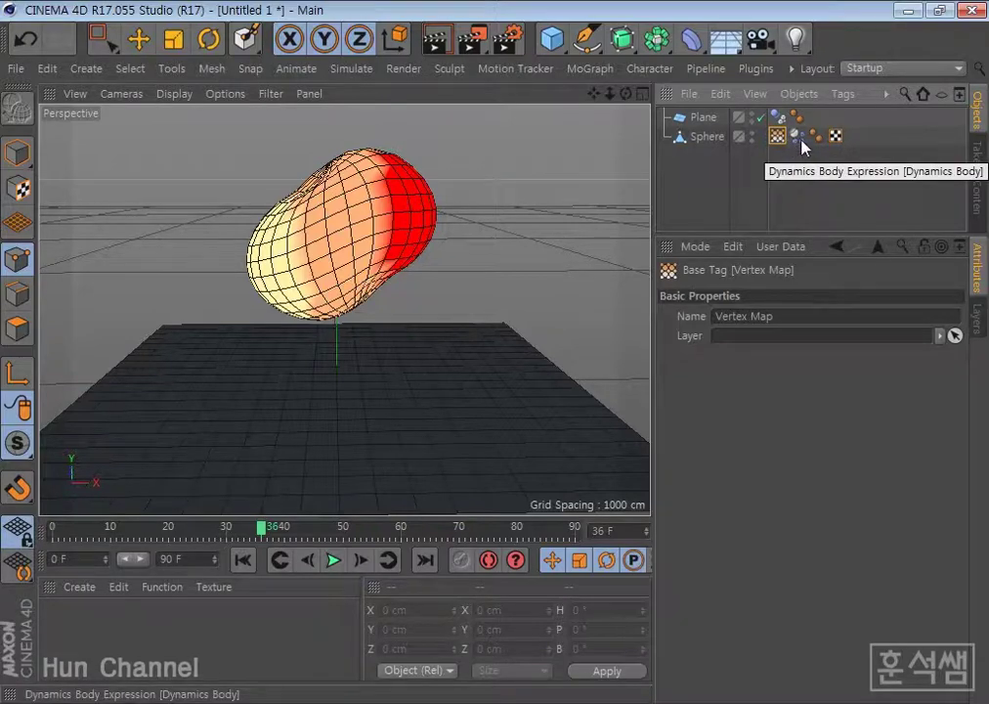
{"action": "left_click", "coordinate": [798, 139]}
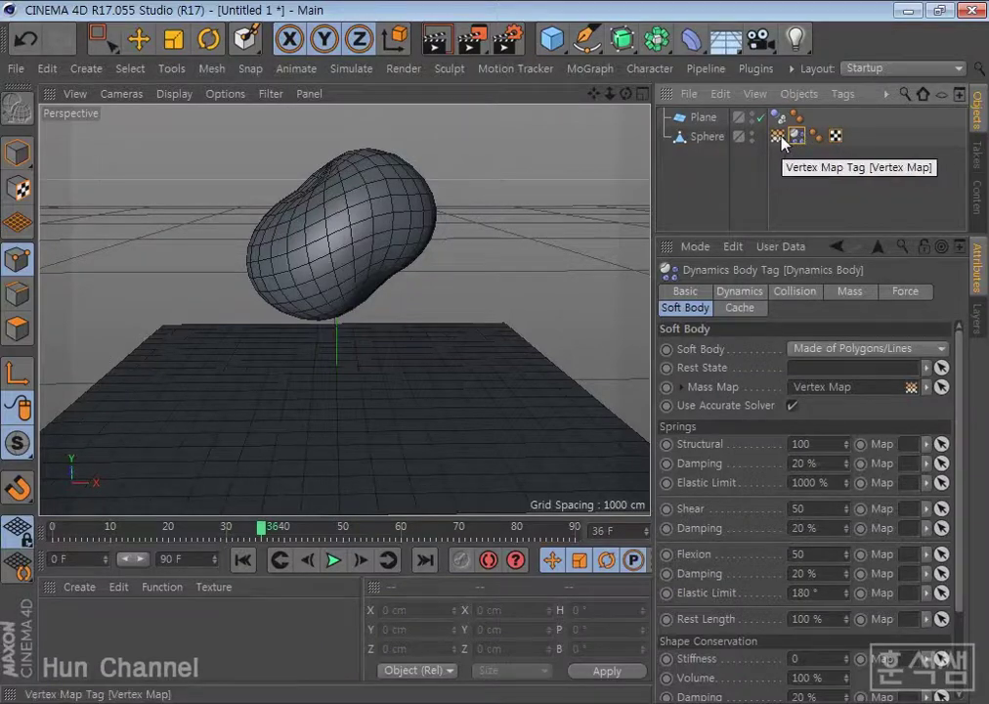
{"action": "left_click", "coordinate": [778, 137]}
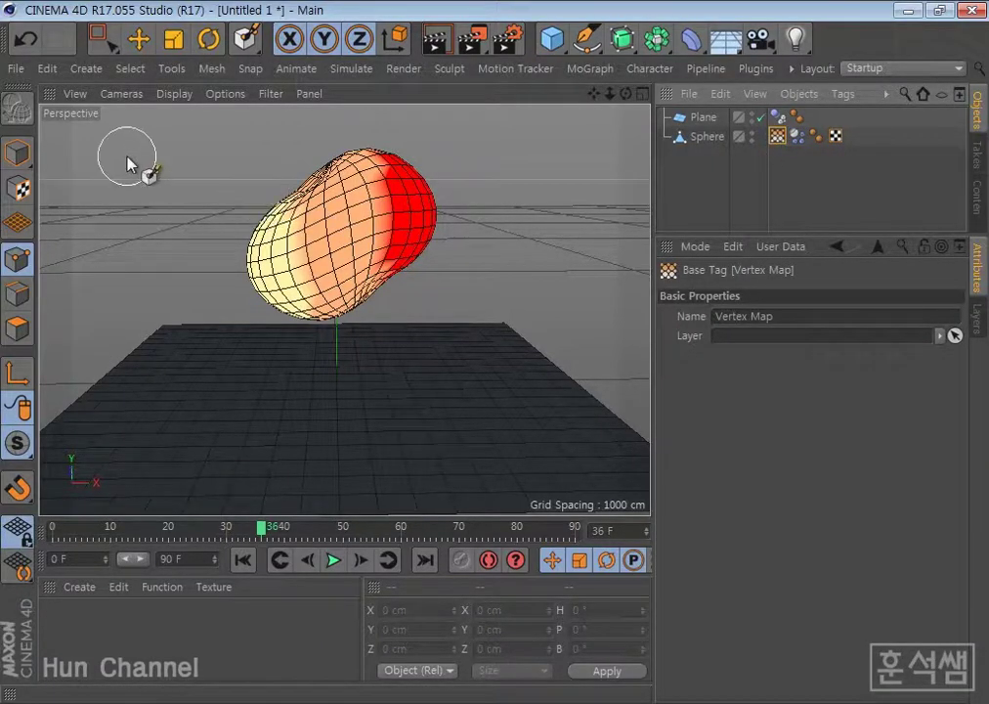
Step: Rewind to frame 0 and marquee-select the points on the Sphere's right side
{"action": "left_click", "coordinate": [243, 559]}
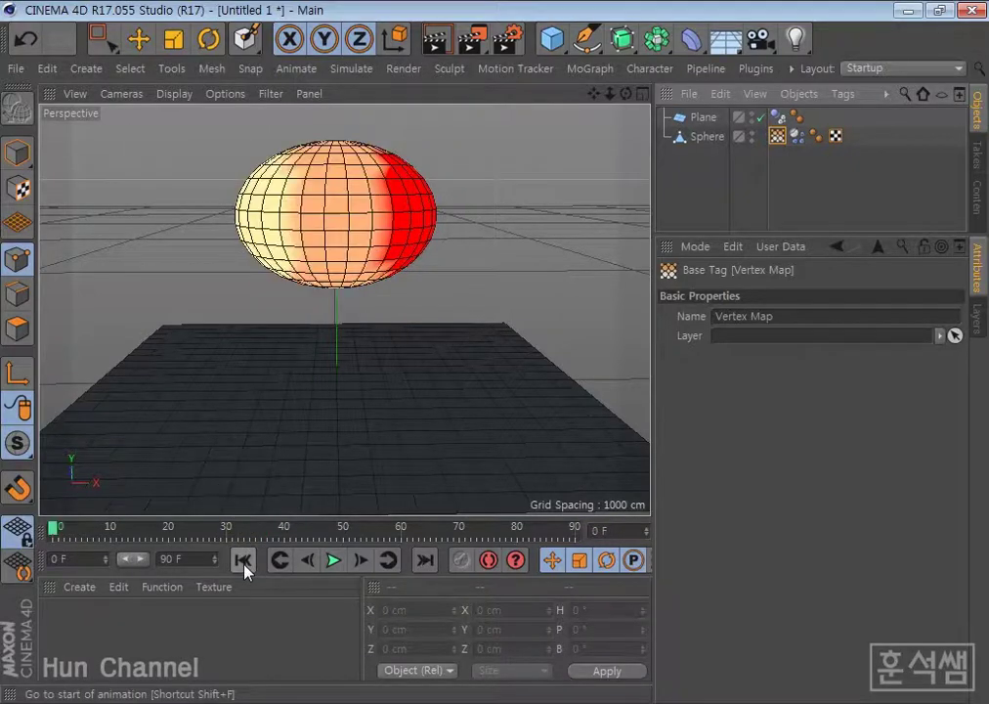
{"action": "left_click", "coordinate": [97, 41]}
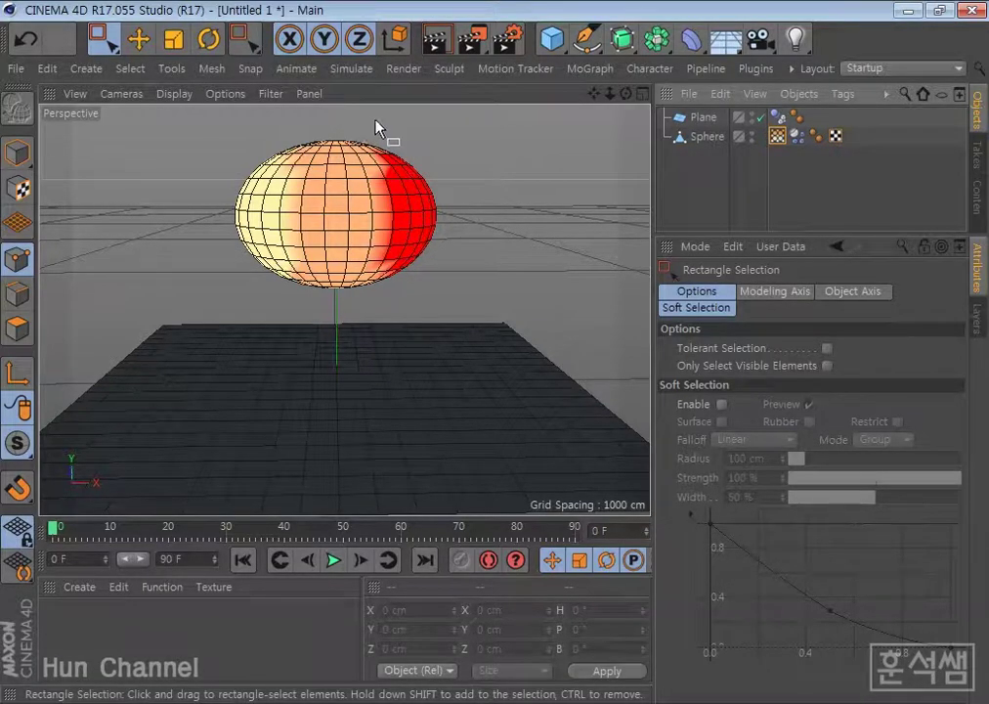
{"action": "left_click", "coordinate": [676, 138]}
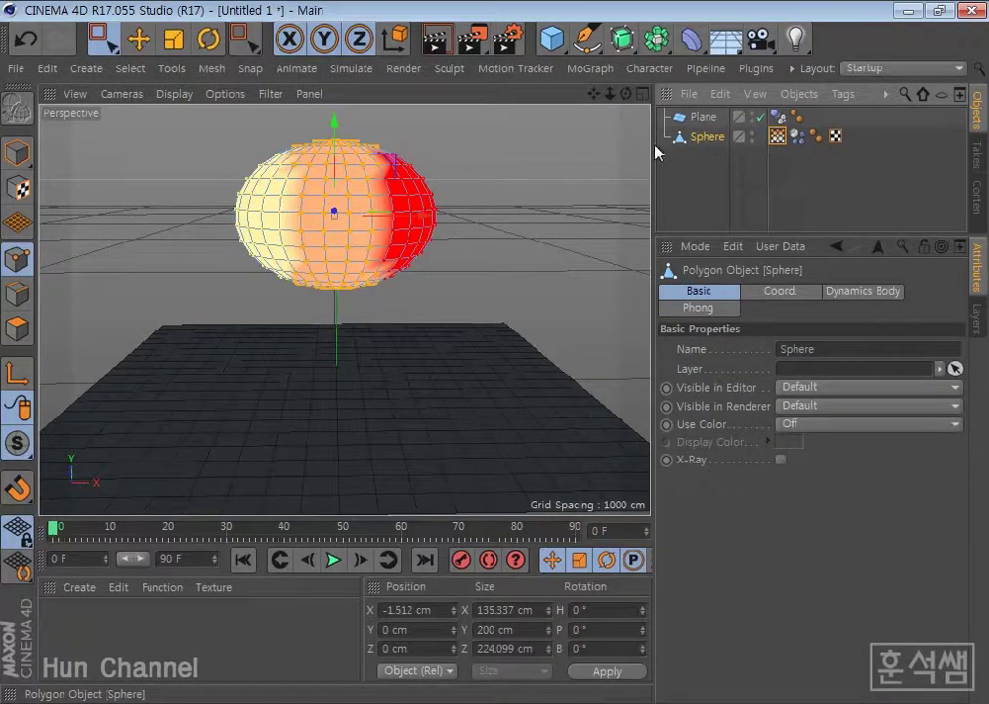
{"action": "mouse_move", "coordinate": [344, 117]}
{"action": "left_mouse_down"}
{"action": "mouse_move", "coordinate": [403, 235]}
{"action": "mouse_move", "coordinate": [414, 326]}
{"action": "left_mouse_up"}
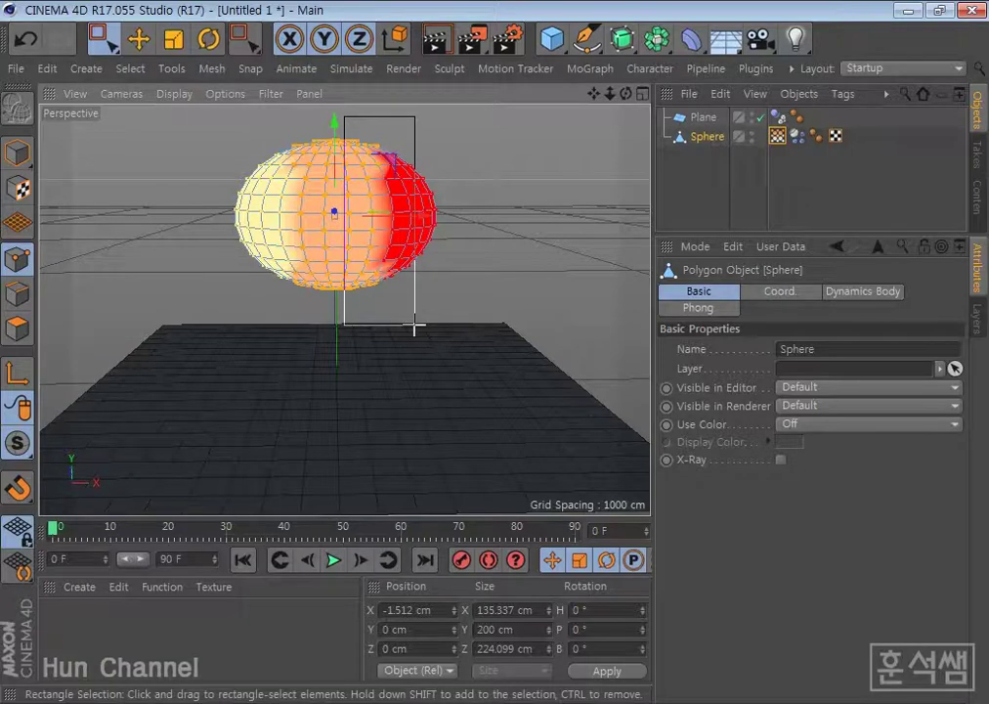
{"action": "left_click_drag", "start_coordinate": [415, 326], "coordinate": [420, 330]}
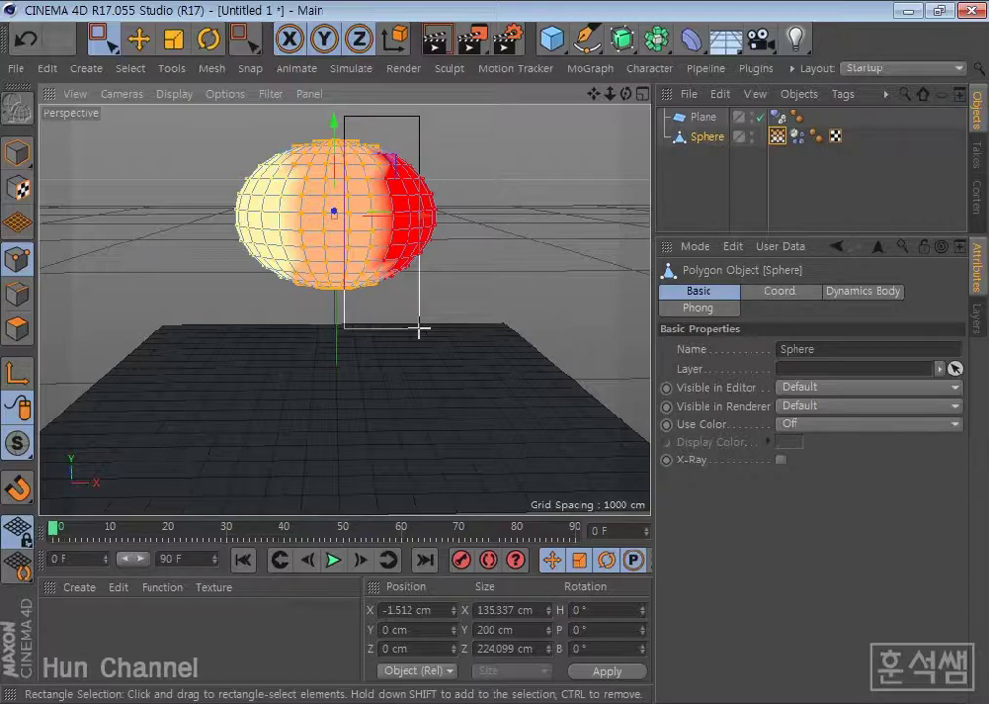
{"action": "left_click_drag", "start_coordinate": [420, 330], "coordinate": [422, 333]}
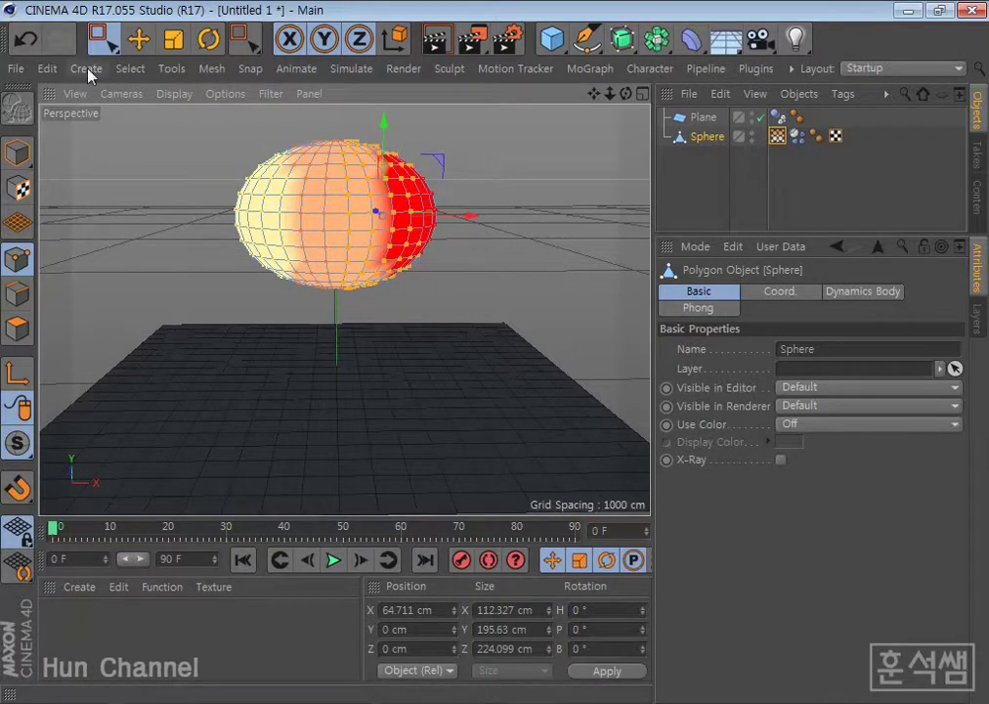
Step: Apply a 40% vertex weight in Set mode to the selected right-side points
{"action": "left_click", "coordinate": [130, 68]}
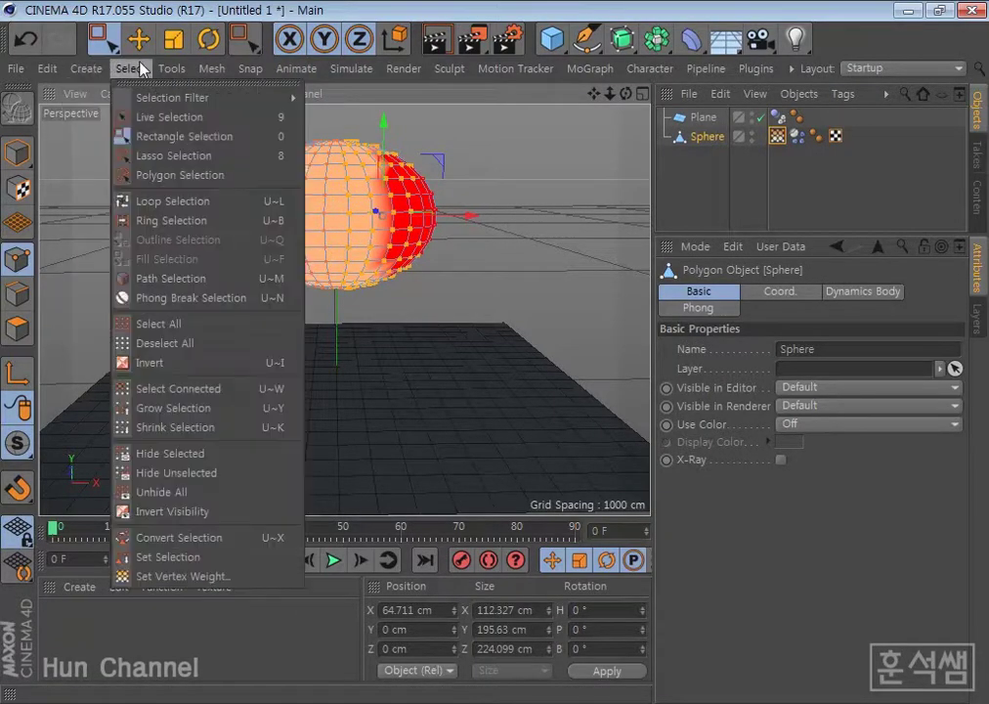
{"action": "left_click", "coordinate": [158, 577]}
{"action": "left_click_drag", "start_coordinate": [156, 543], "coordinate": [442, 389]}
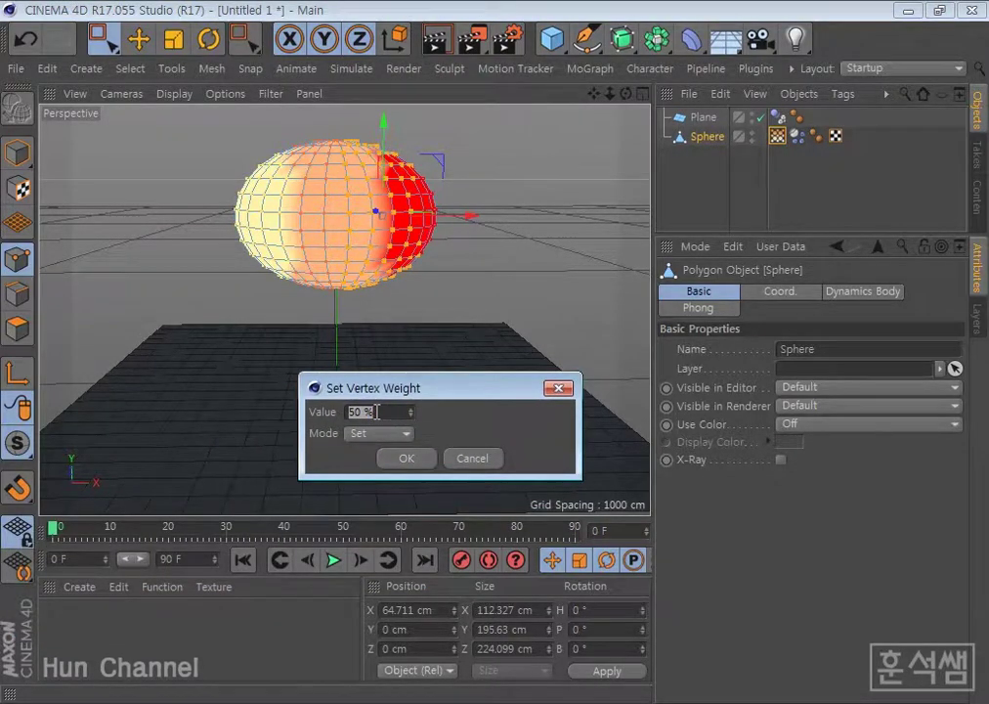
{"action": "type", "text": "40"}
{"action": "left_click", "coordinate": [418, 459]}
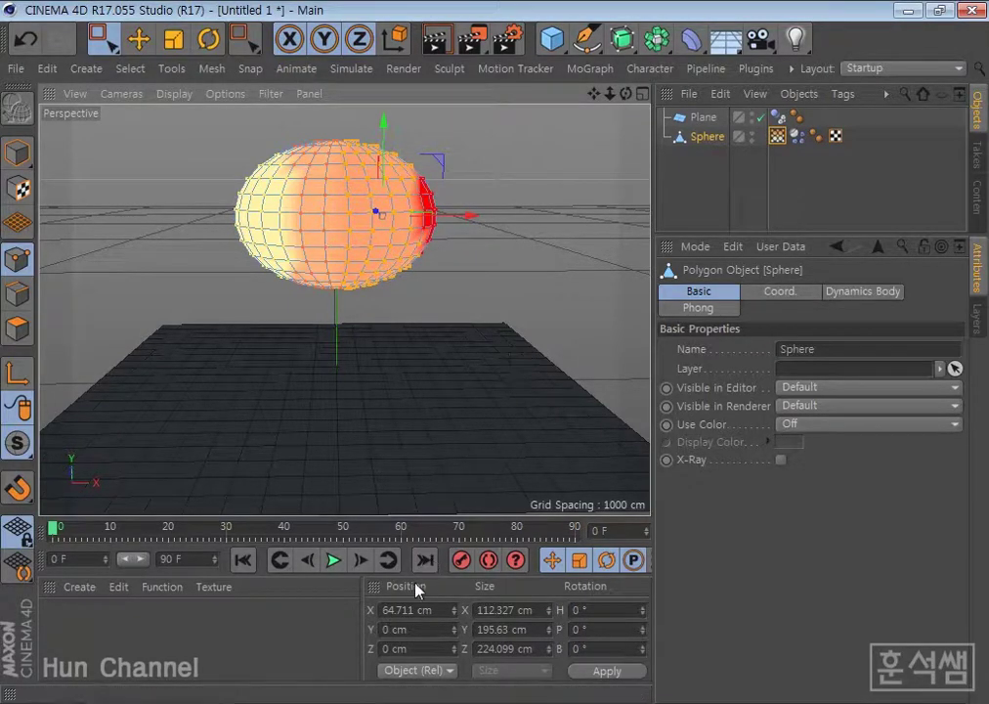
Step: Preview the fall, rewind, and show the Dynamics Body soft-body settings in a taller panel
{"action": "left_click", "coordinate": [333, 561]}
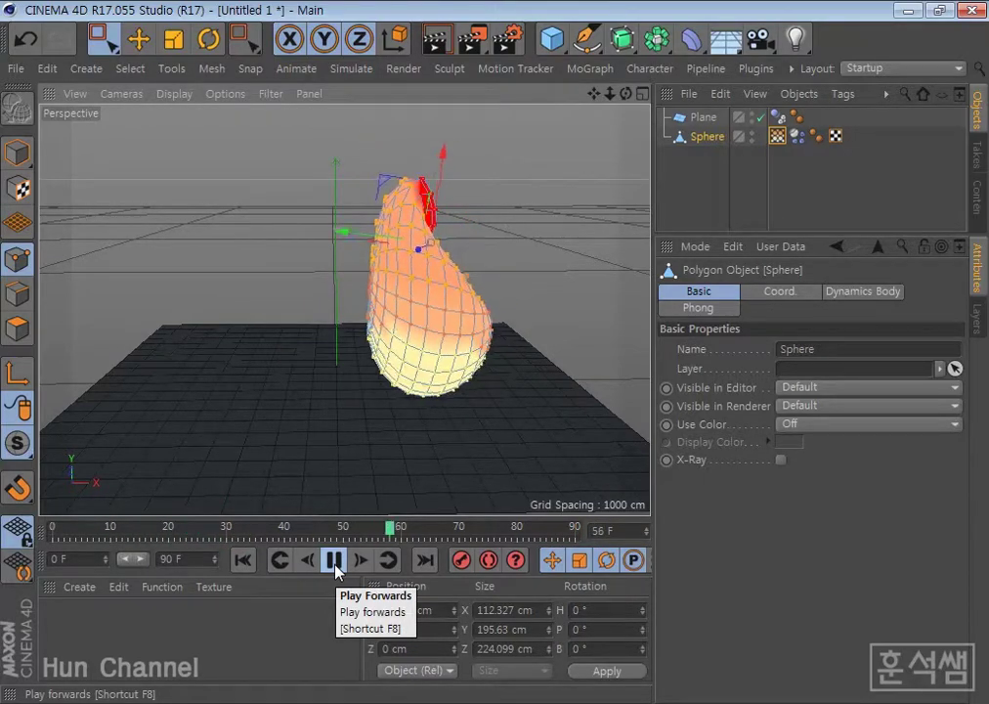
{"action": "left_click", "coordinate": [333, 561]}
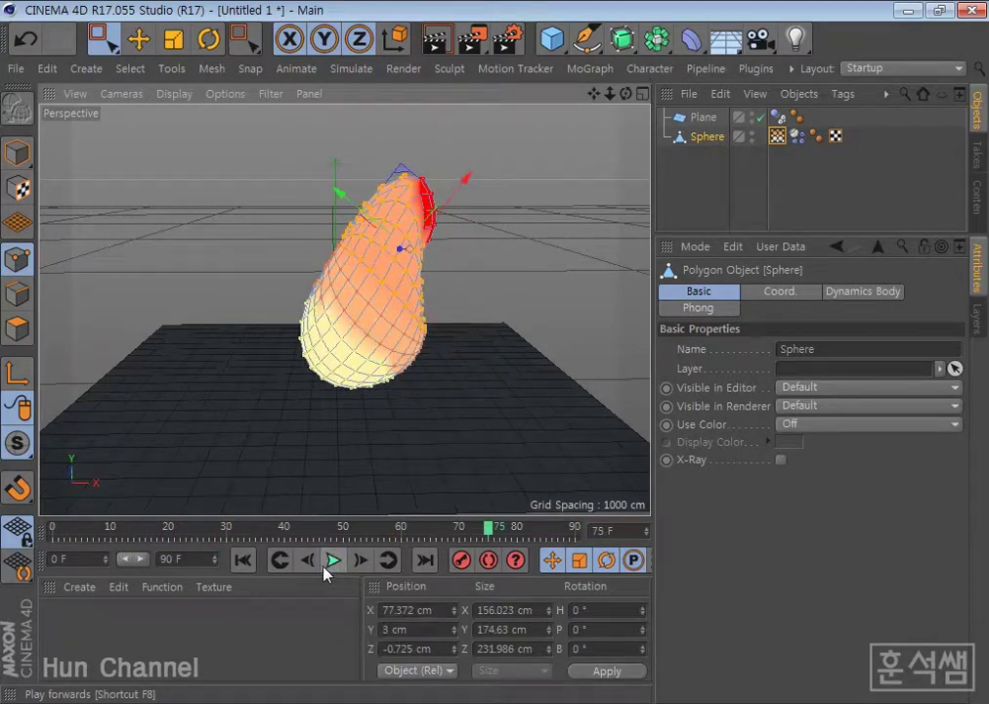
{"action": "left_click", "coordinate": [243, 561]}
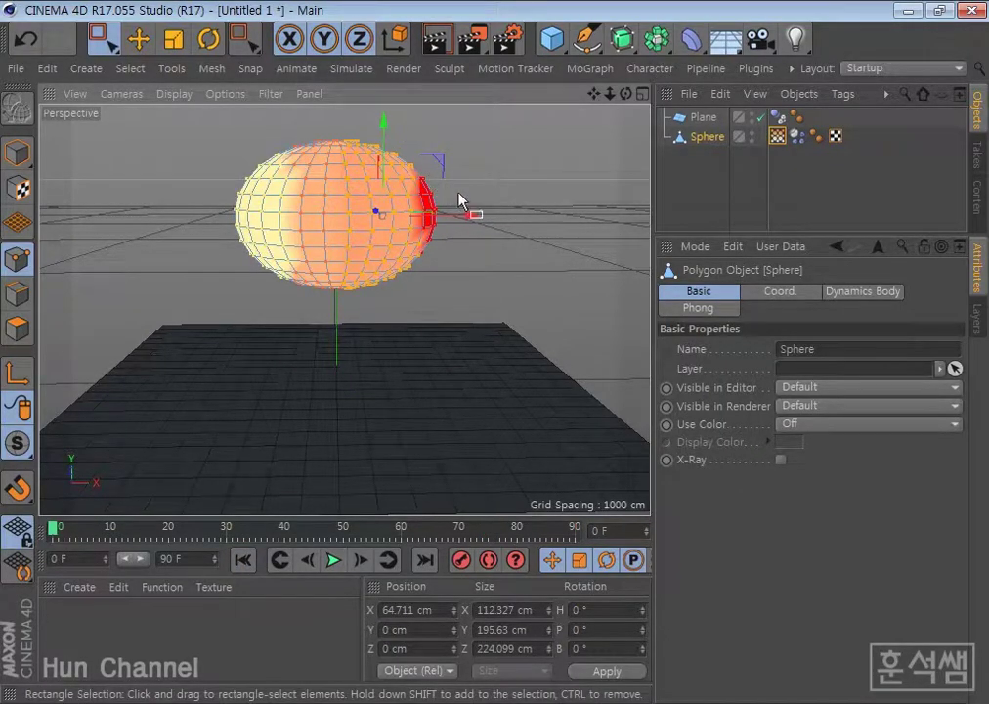
{"action": "left_click_drag", "start_coordinate": [518, 220], "coordinate": [454, 230], "text": "alt"}
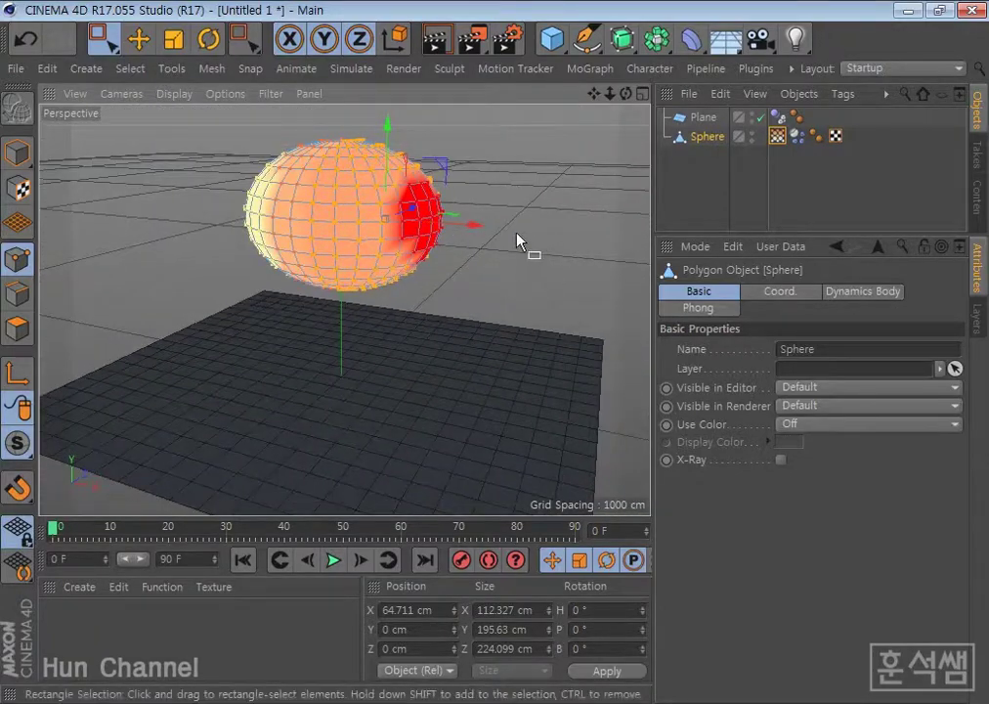
{"action": "left_click_drag", "start_coordinate": [518, 239], "coordinate": [540, 256], "text": "alt"}
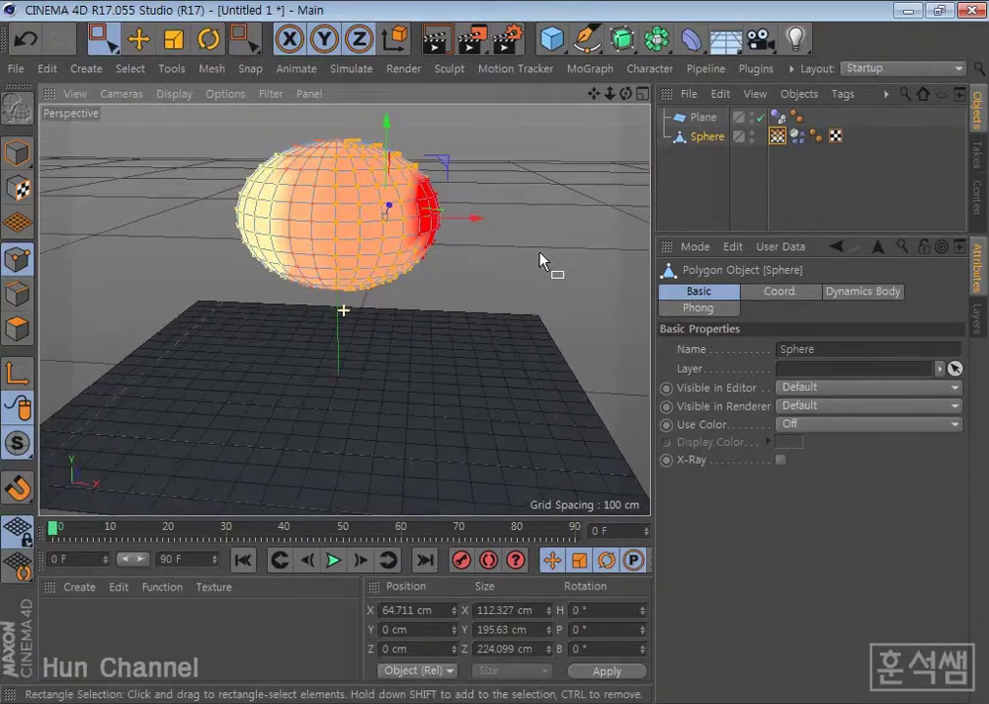
{"action": "left_click", "coordinate": [798, 142]}
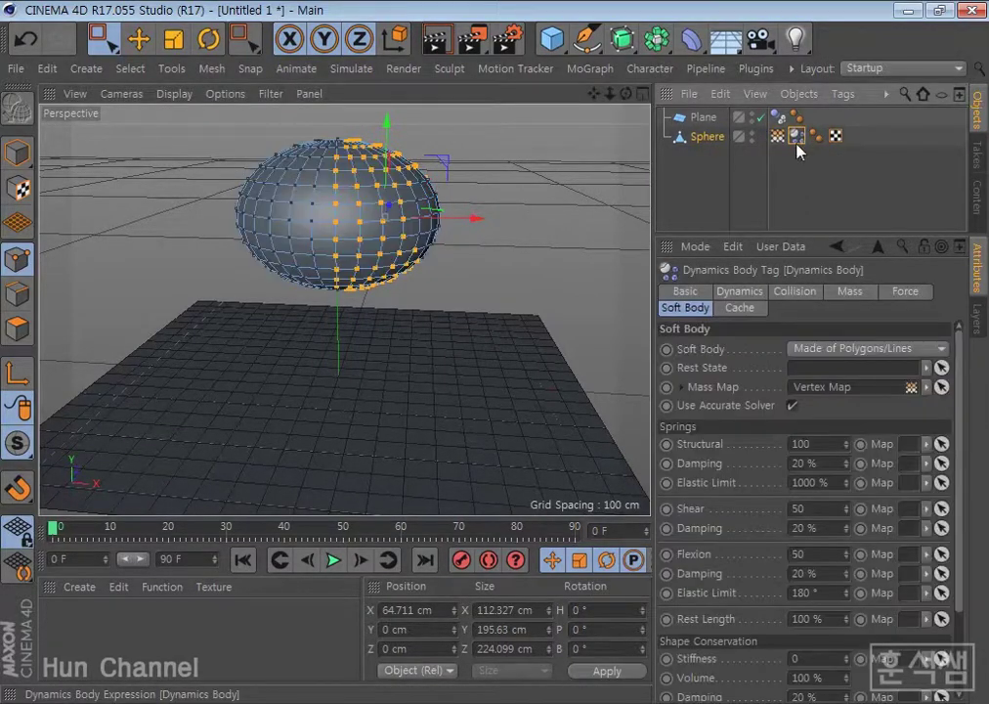
{"action": "left_click_drag", "start_coordinate": [775, 238], "coordinate": [775, 170]}
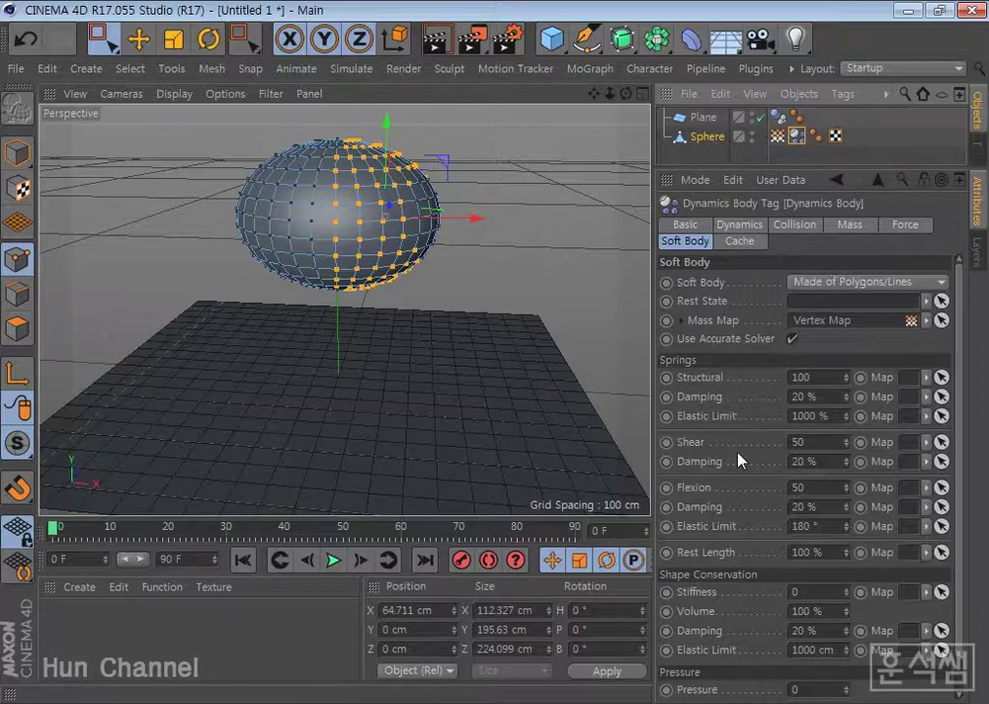
Step: On the Soft Body tab, enter spring values Structural 20, Shear 100 and Flexion 100
{"action": "left_click_drag", "start_coordinate": [846, 442], "coordinate": [847, 460]}
{"action": "key", "text": "ctrl+z"}
{"action": "left_click", "coordinate": [824, 377]}
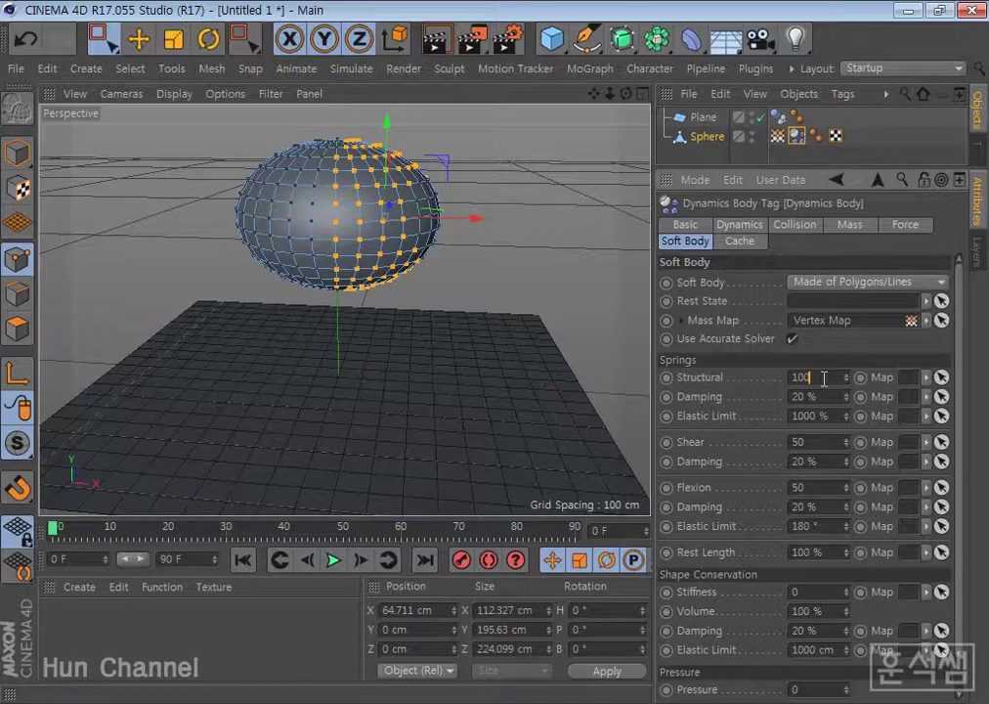
{"action": "left_click_drag", "start_coordinate": [823, 377], "coordinate": [773, 379]}
{"action": "type", "text": "20"}
{"action": "key", "text": "Return"}
{"action": "double_click", "coordinate": [818, 441]}
{"action": "type", "text": "100"}
{"action": "double_click", "coordinate": [807, 487]}
{"action": "type", "text": "100"}
{"action": "key", "text": "Return"}
{"action": "left_click", "coordinate": [811, 487]}
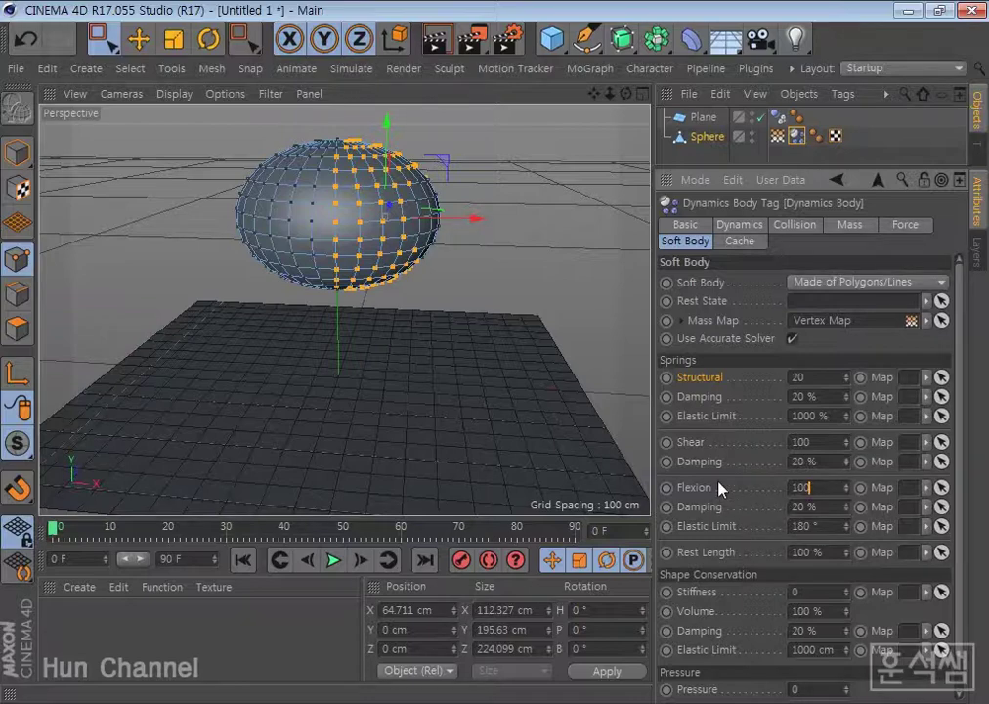
Step: Lower the Structural spring to 5 while the simulation plays
{"action": "left_click", "coordinate": [334, 565]}
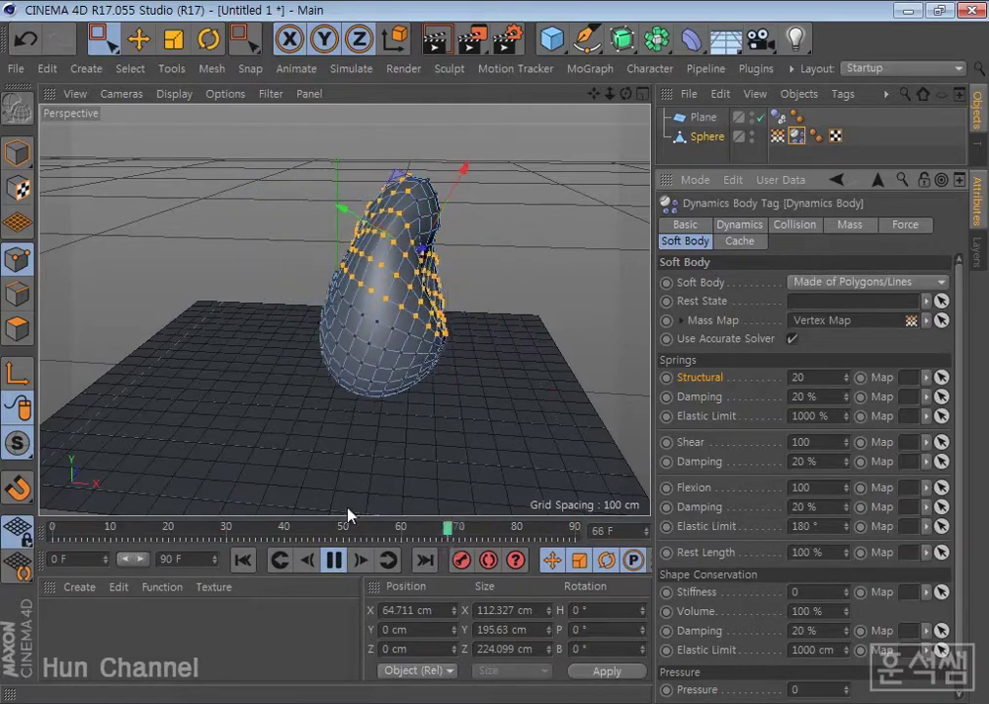
{"action": "double_click", "coordinate": [800, 378]}
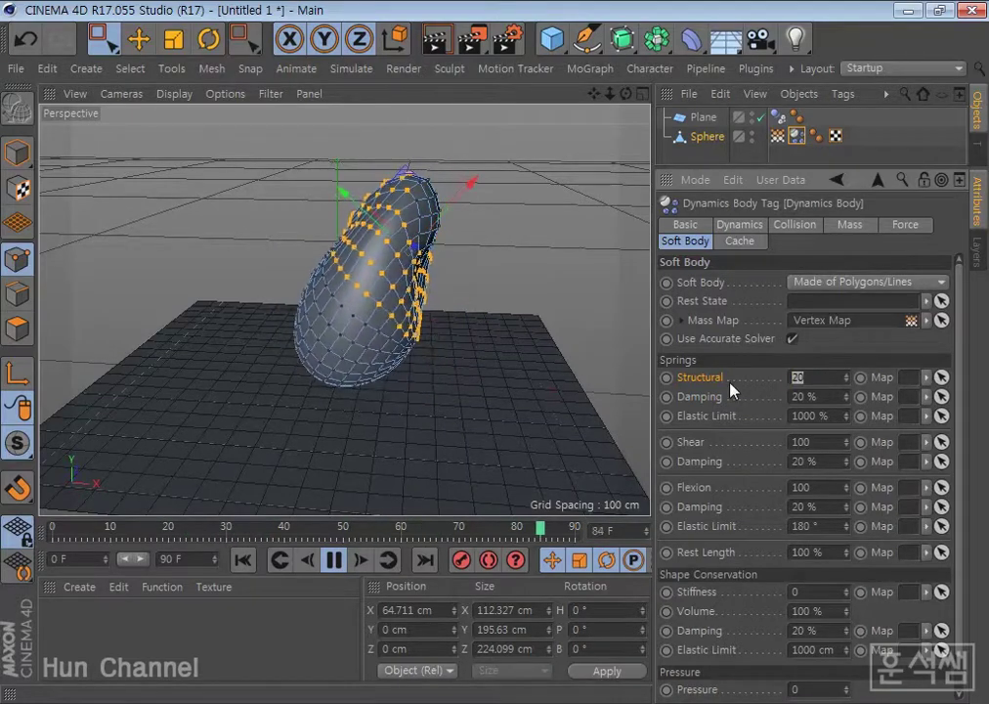
{"action": "type", "text": "5"}
{"action": "key", "text": "Return"}
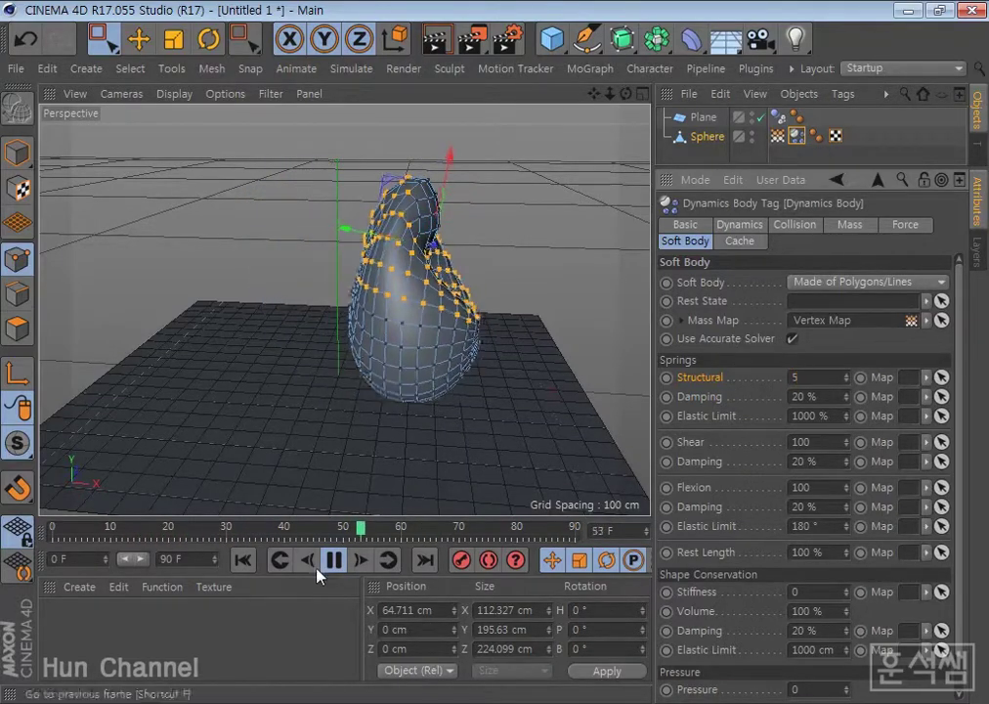
Step: Replay the fall from the start, widen the panels, and rewind to frame 0
{"action": "left_click", "coordinate": [333, 559]}
{"action": "left_click", "coordinate": [243, 559]}
{"action": "left_click", "coordinate": [333, 559]}
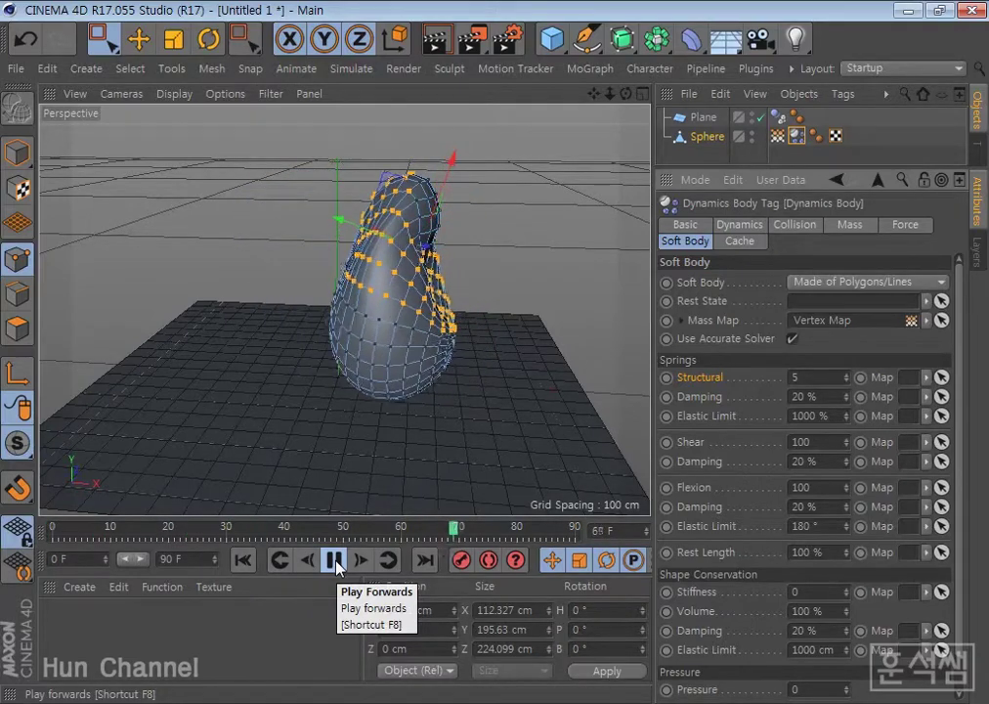
{"action": "left_click", "coordinate": [334, 560]}
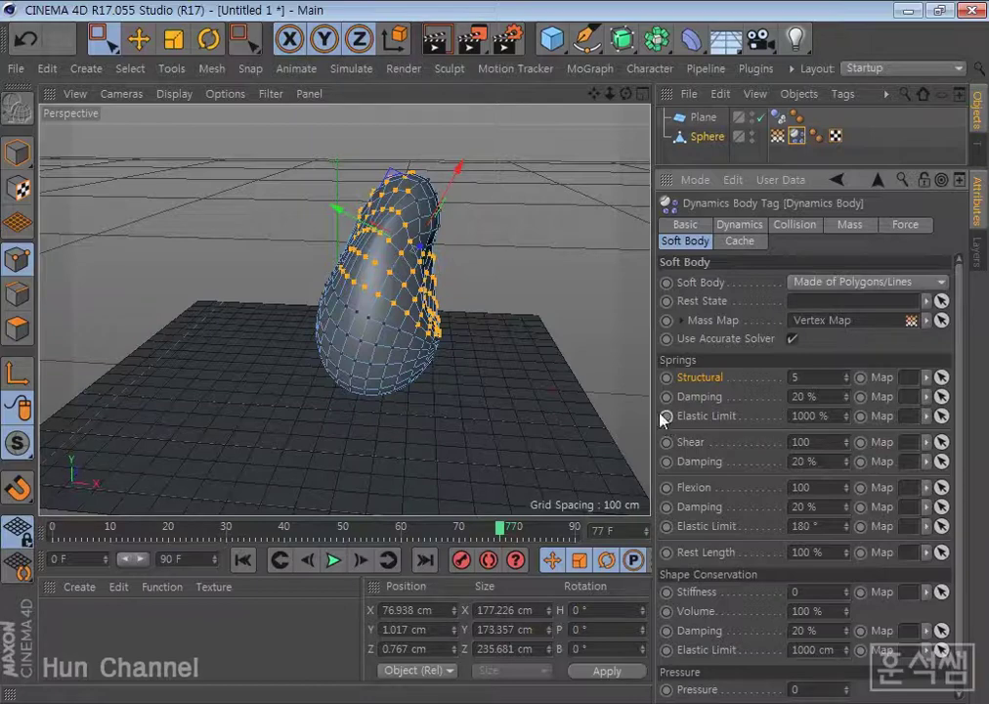
{"action": "left_click_drag", "start_coordinate": [650, 403], "coordinate": [596, 403]}
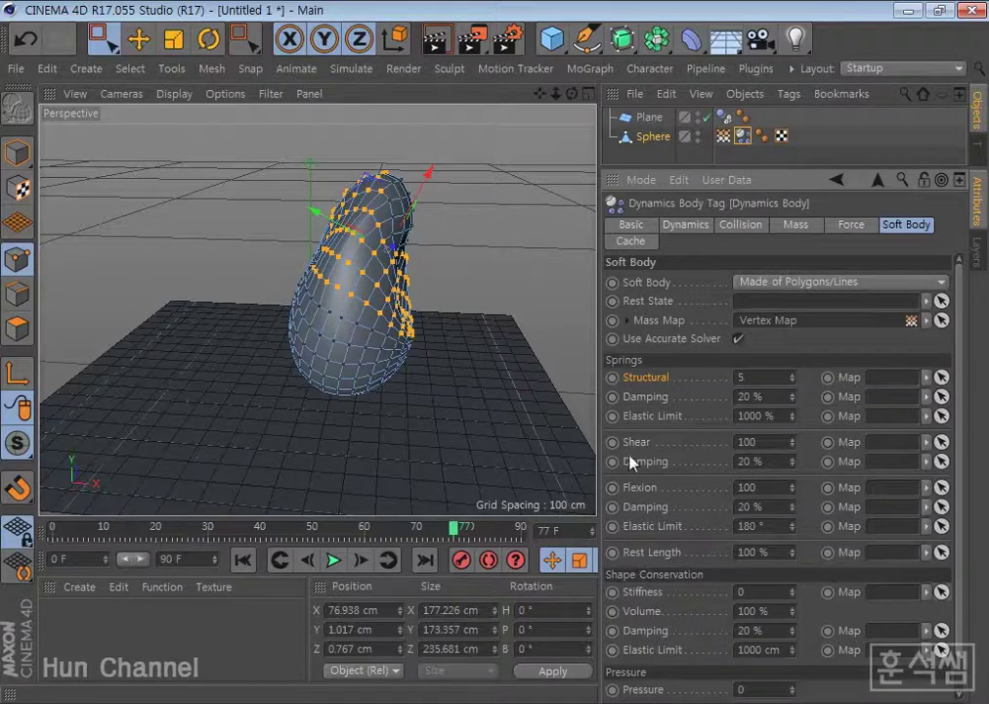
{"action": "left_click", "coordinate": [242, 565]}
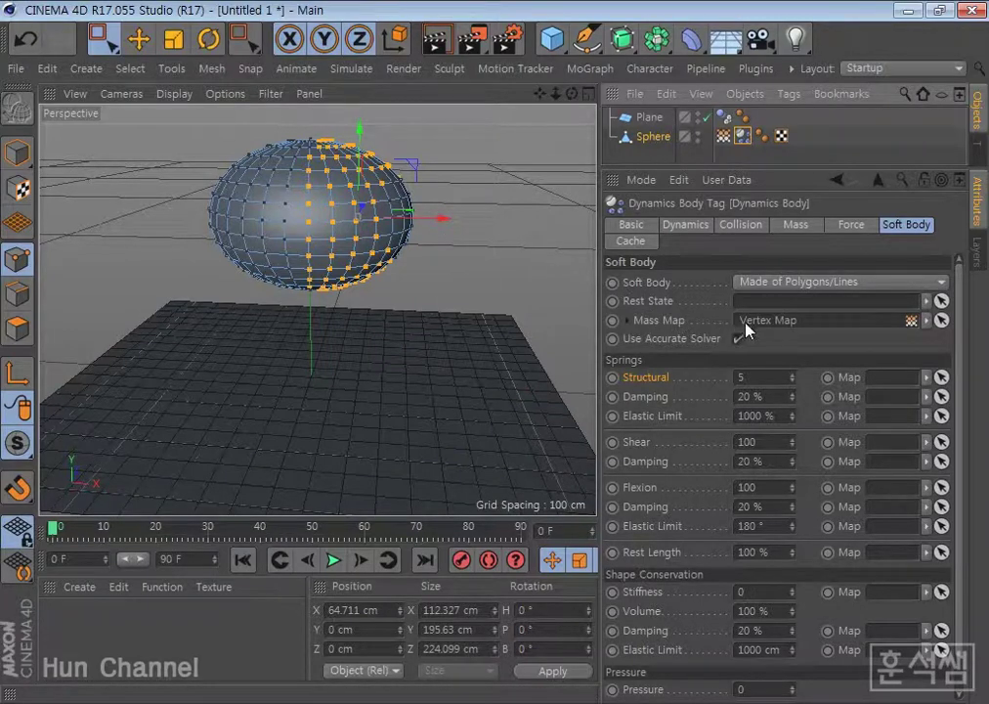
Step: Clear the Vertex Map from the Mass Map link and select the Sphere's Vertex Map tag
{"action": "left_click", "coordinate": [928, 320]}
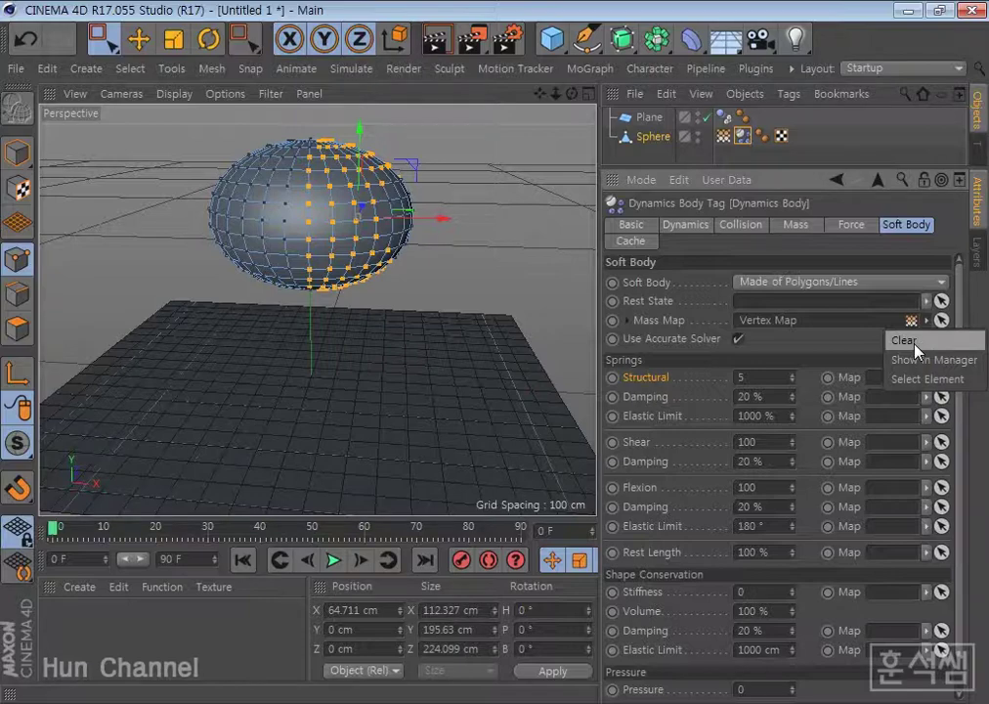
{"action": "left_click", "coordinate": [904, 340]}
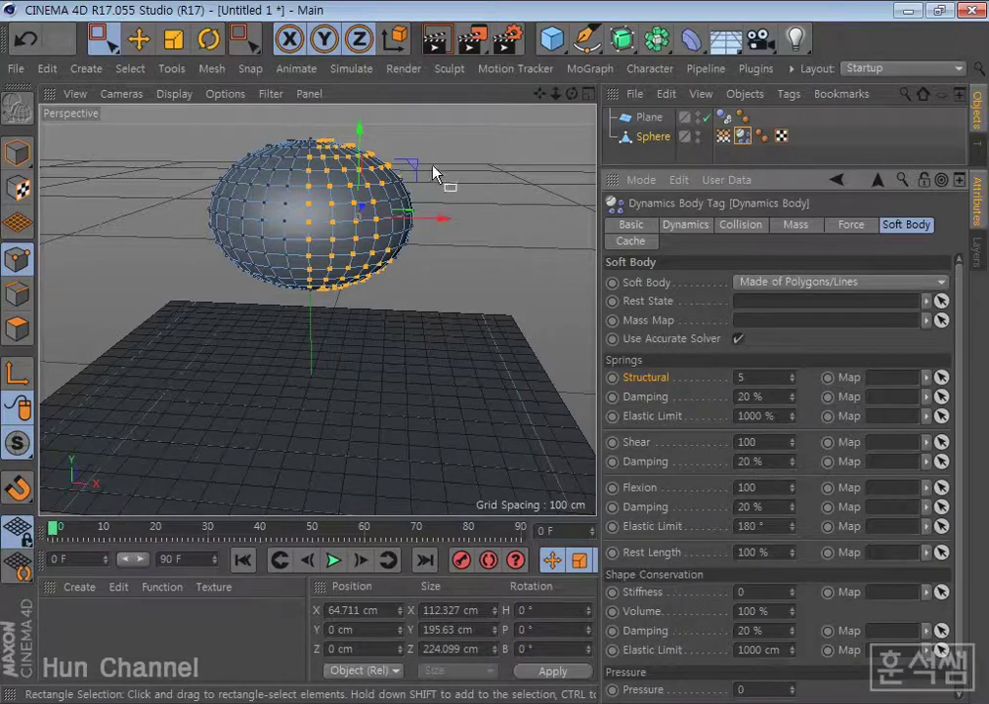
{"action": "left_click", "coordinate": [724, 137]}
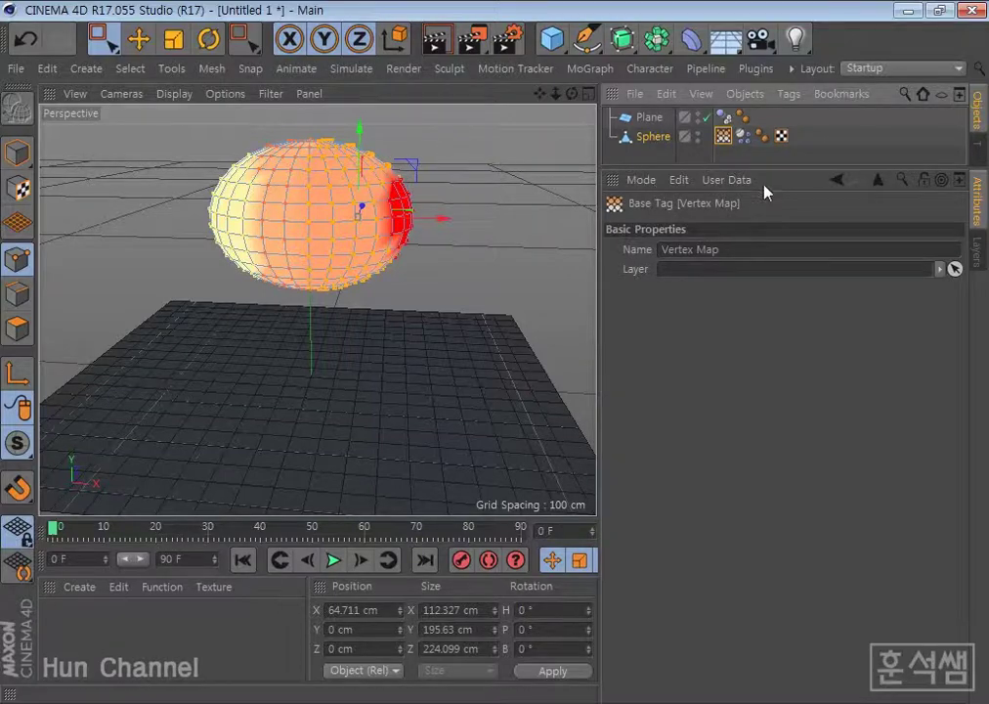
Step: Replay the fall, pause at frame 57 on the flattened sphere, rewind, and reselect the Dynamics Body tag
{"action": "left_click", "coordinate": [336, 560]}
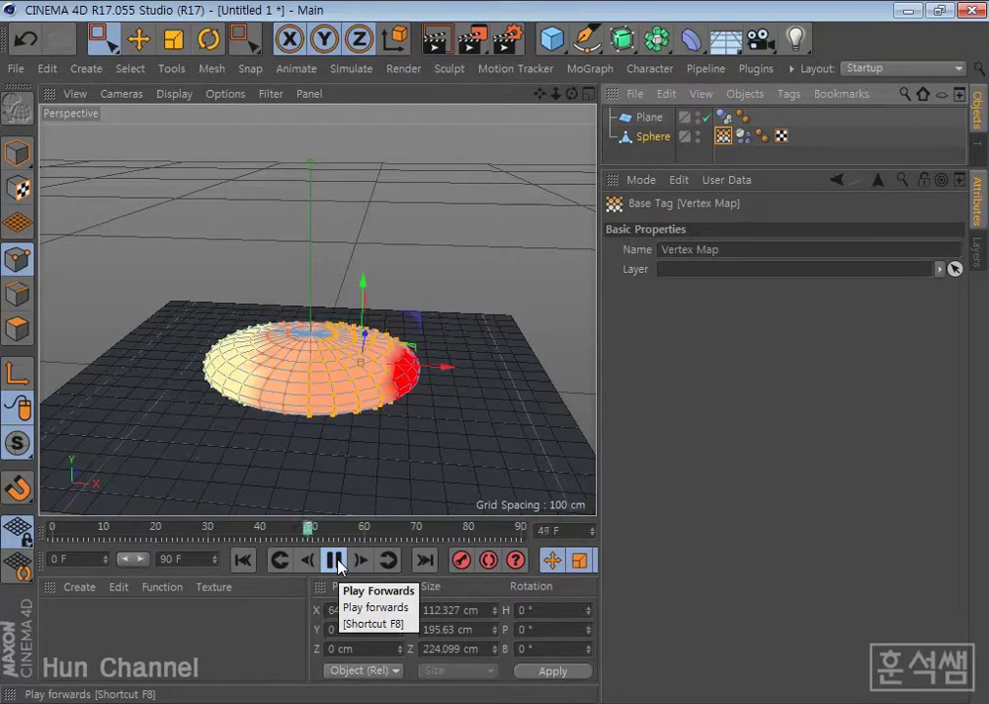
{"action": "left_click", "coordinate": [337, 560]}
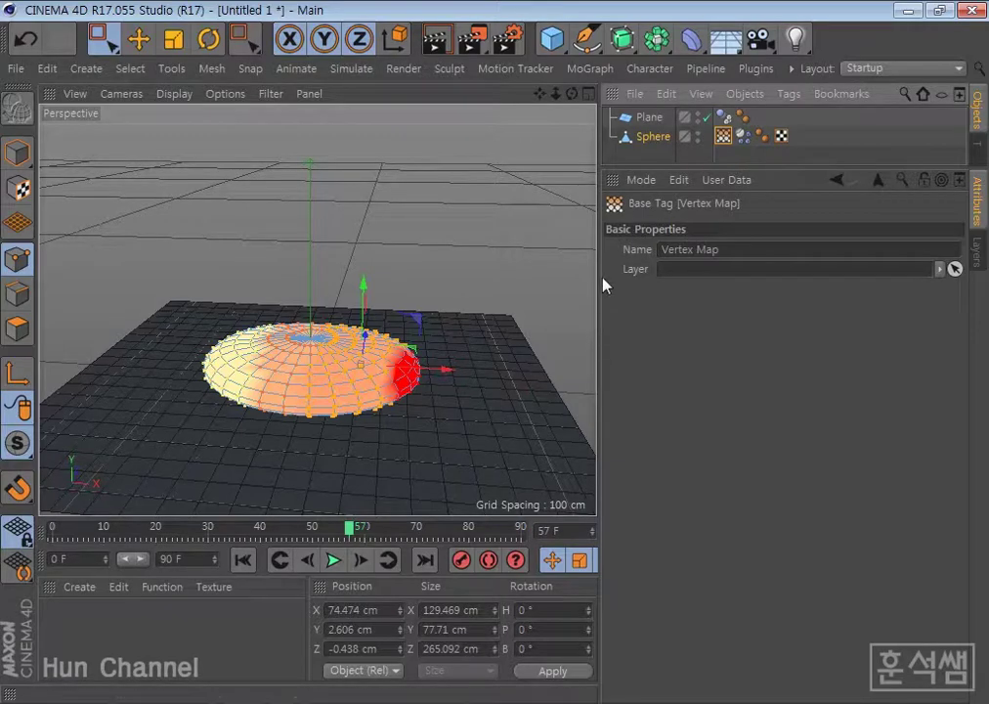
{"action": "left_click", "coordinate": [242, 559]}
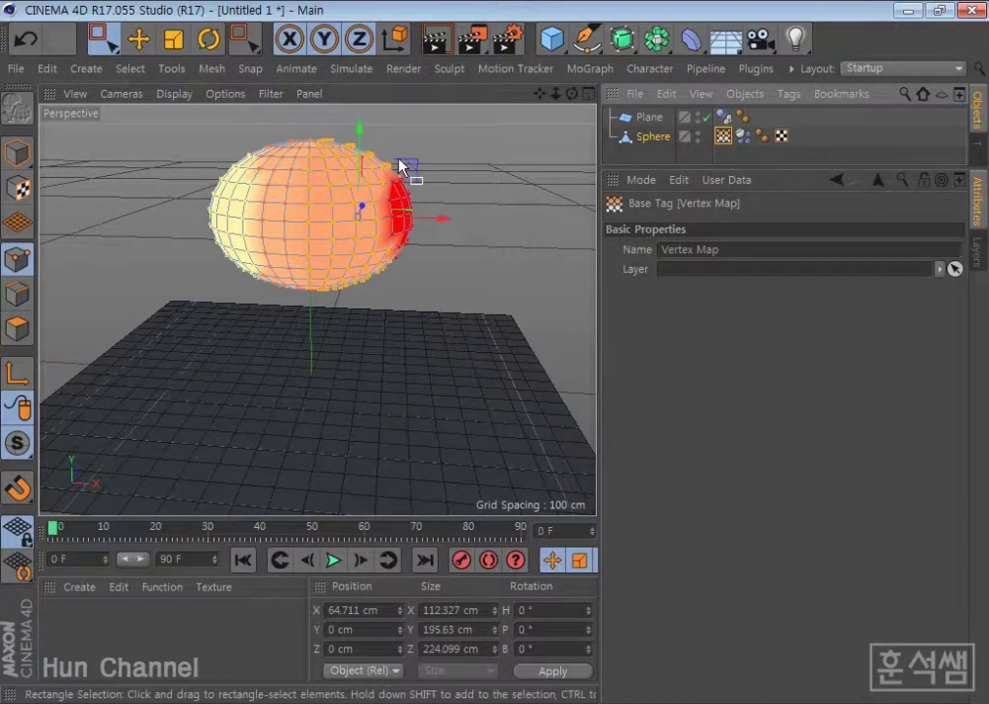
{"action": "left_click", "coordinate": [746, 142]}
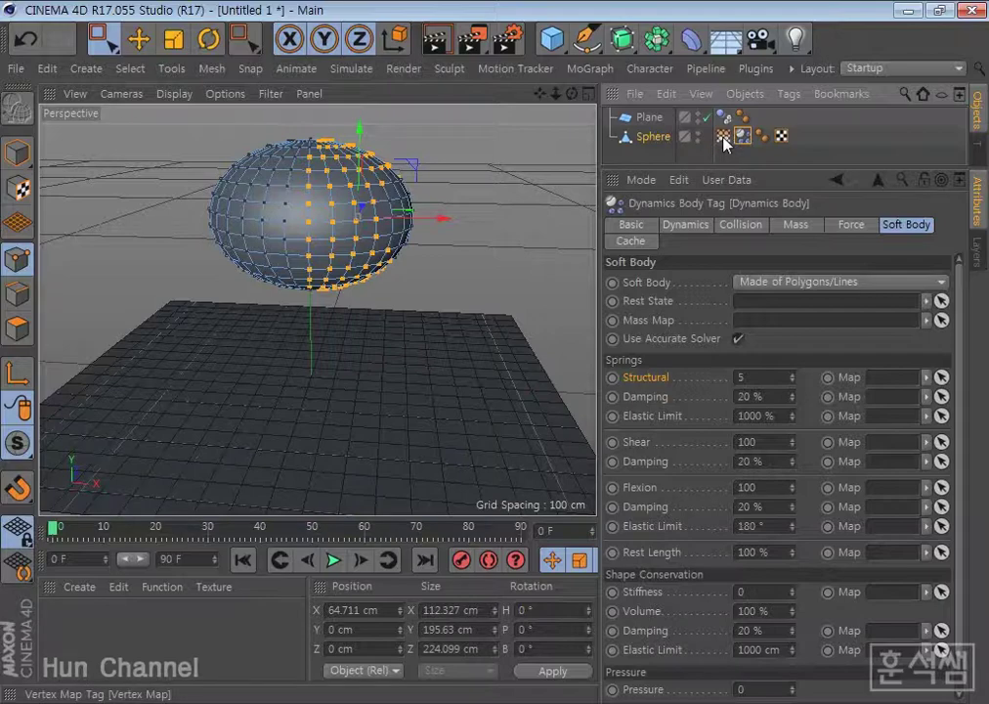
Step: Link the Vertex Map tag to the Structural spring map and set Structural to 100
{"action": "mouse_move", "coordinate": [725, 143]}
{"action": "left_mouse_down"}
{"action": "mouse_move", "coordinate": [849, 290]}
{"action": "mouse_move", "coordinate": [895, 379]}
{"action": "left_mouse_up"}
{"action": "left_click", "coordinate": [333, 562]}
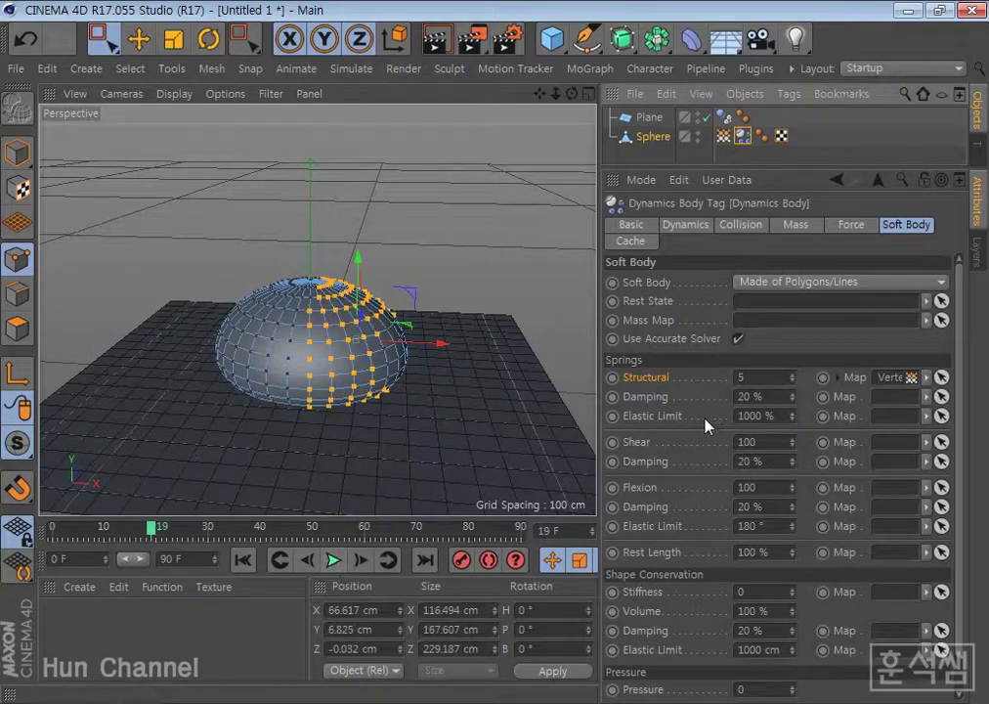
{"action": "left_click", "coordinate": [740, 376]}
{"action": "type", "text": "100"}
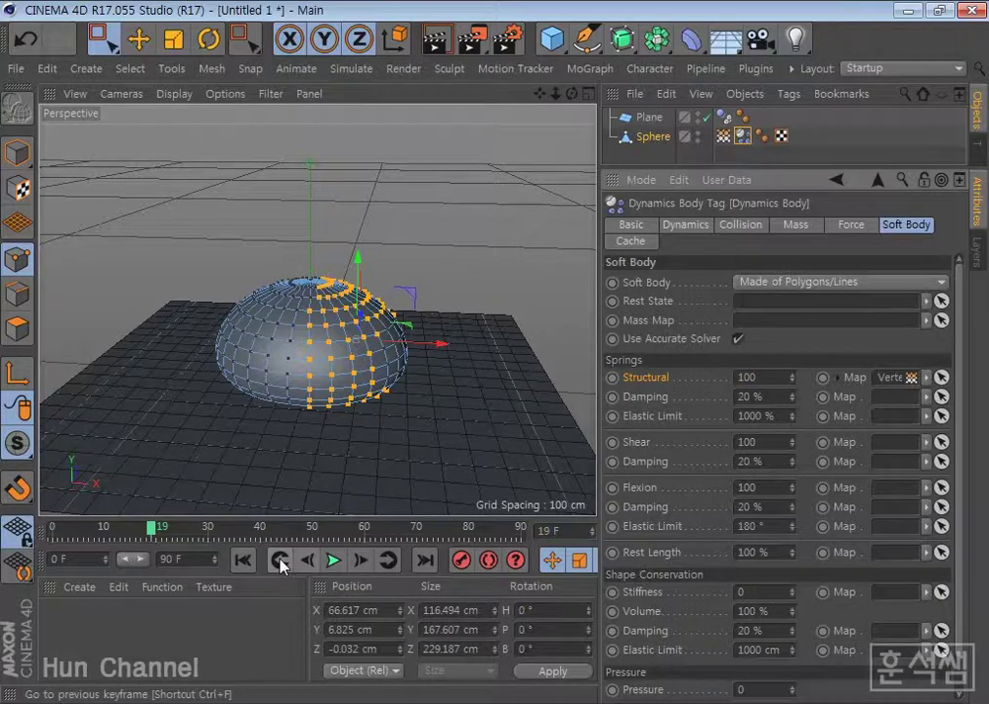
Step: Replay the fall with the stronger springs, then rewind to frame 0
{"action": "left_click", "coordinate": [242, 560]}
{"action": "left_click", "coordinate": [334, 560]}
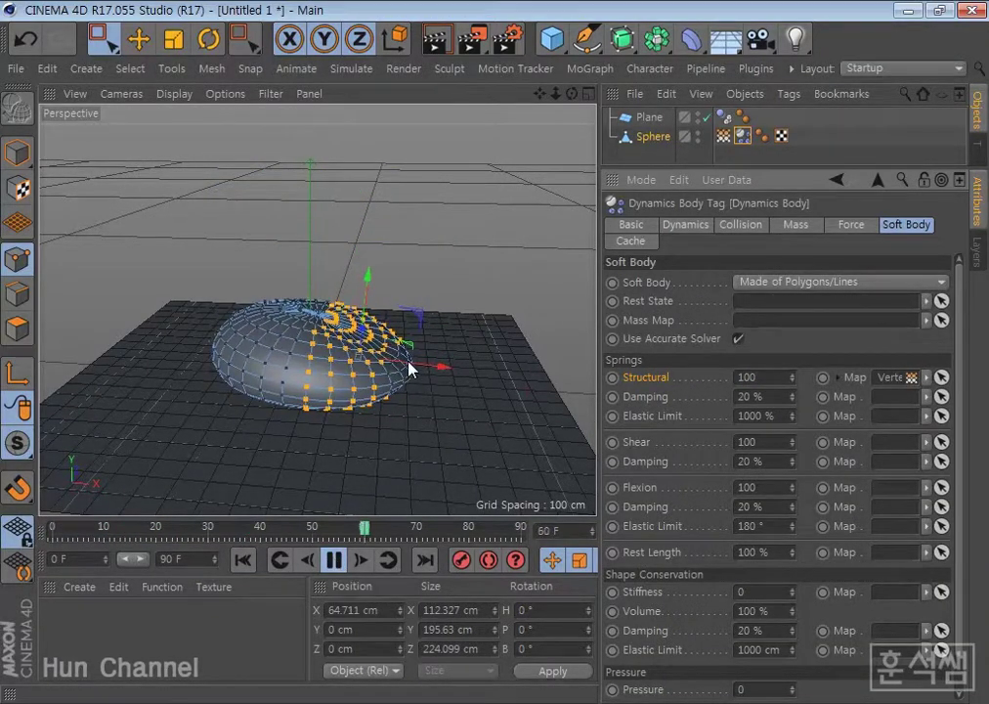
{"action": "left_click", "coordinate": [333, 560]}
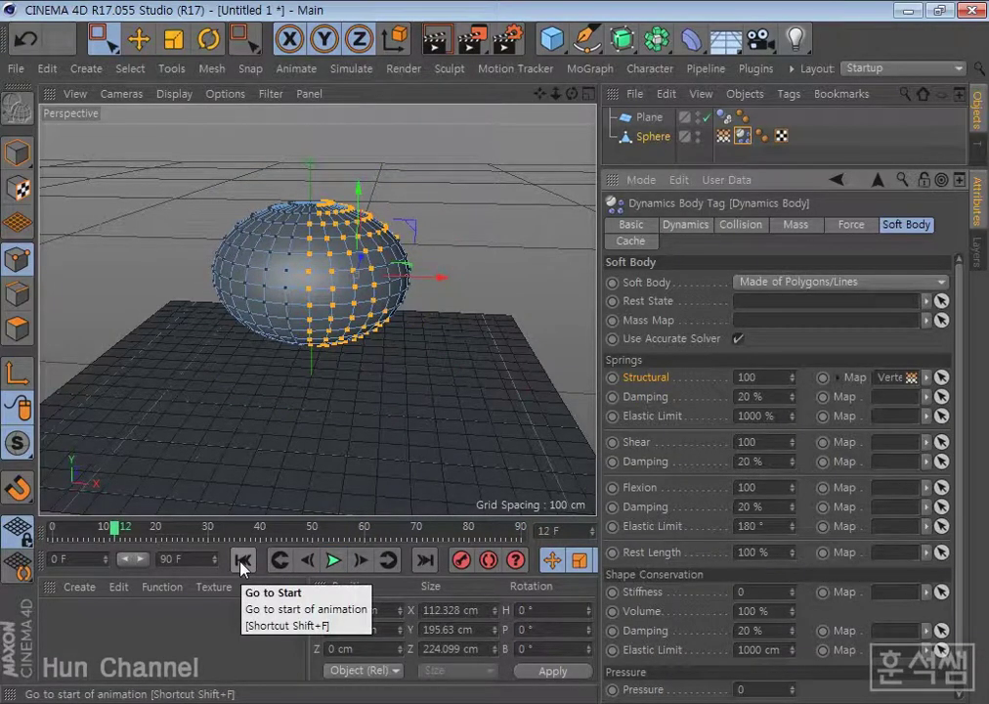
{"action": "left_click", "coordinate": [242, 559]}
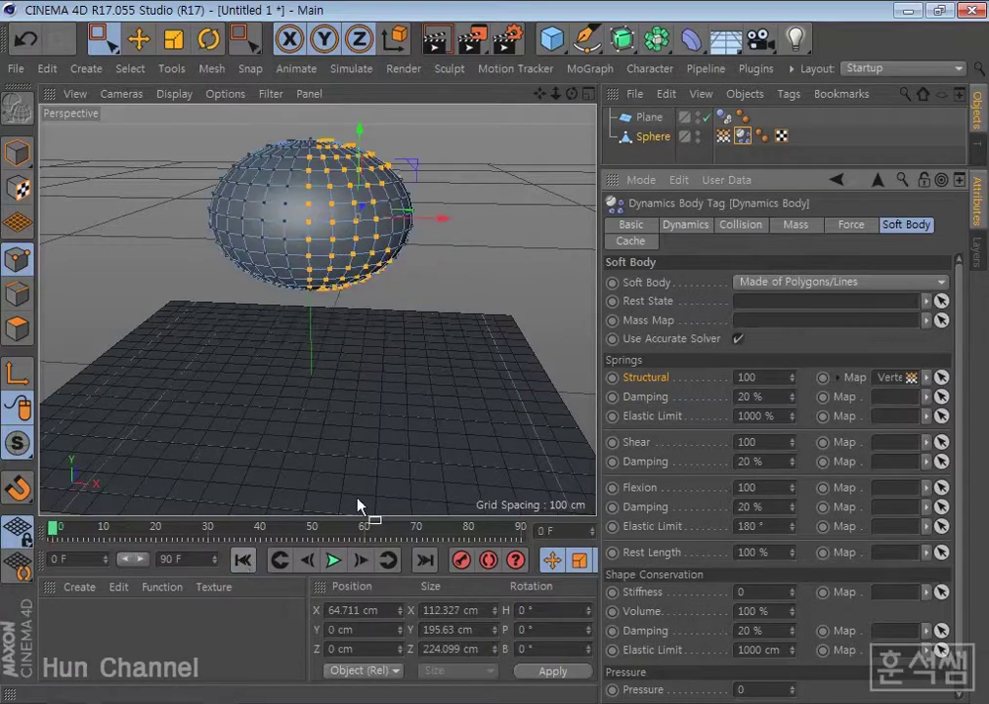
Step: Show the sphere's vertex map weights and start box-selecting its right-side vertices
{"action": "left_click", "coordinate": [725, 137]}
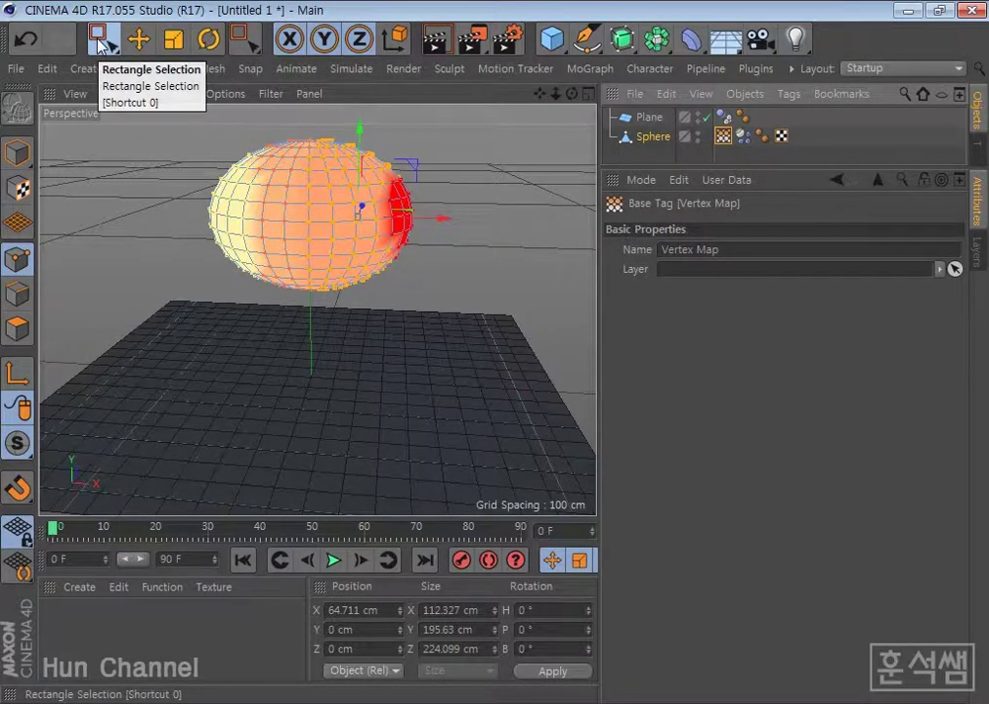
{"action": "left_click_drag", "start_coordinate": [438, 128], "coordinate": [335, 319]}
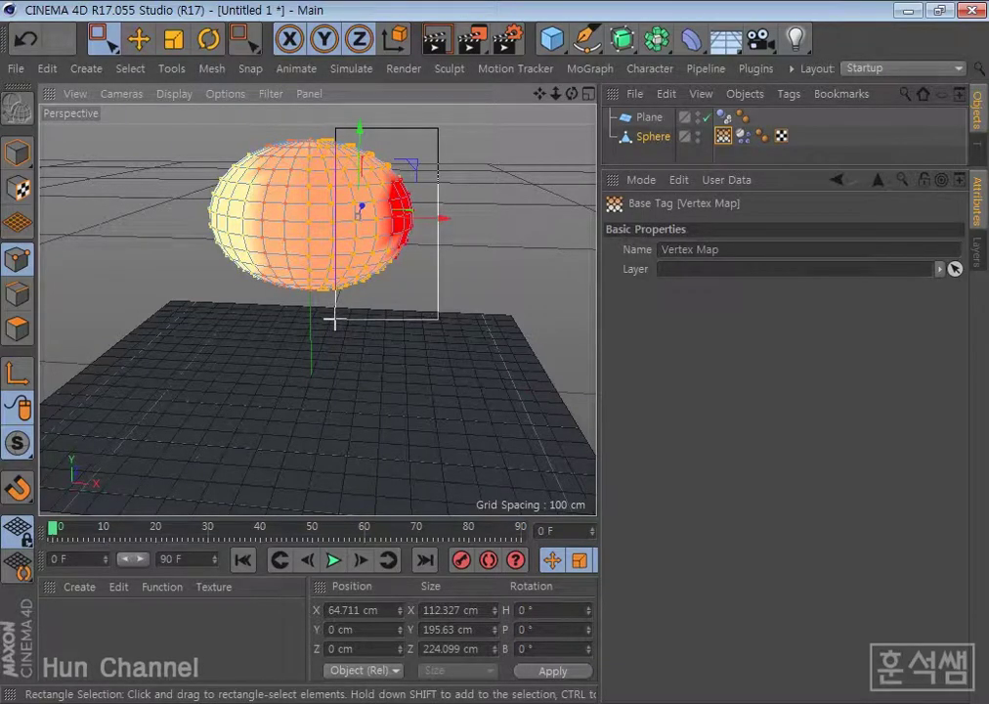
Step: Set the selected right-side vertices to 0% weight with Set Vertex Weight, then play the simulation
{"action": "left_click_drag", "start_coordinate": [335, 319], "coordinate": [337, 322]}
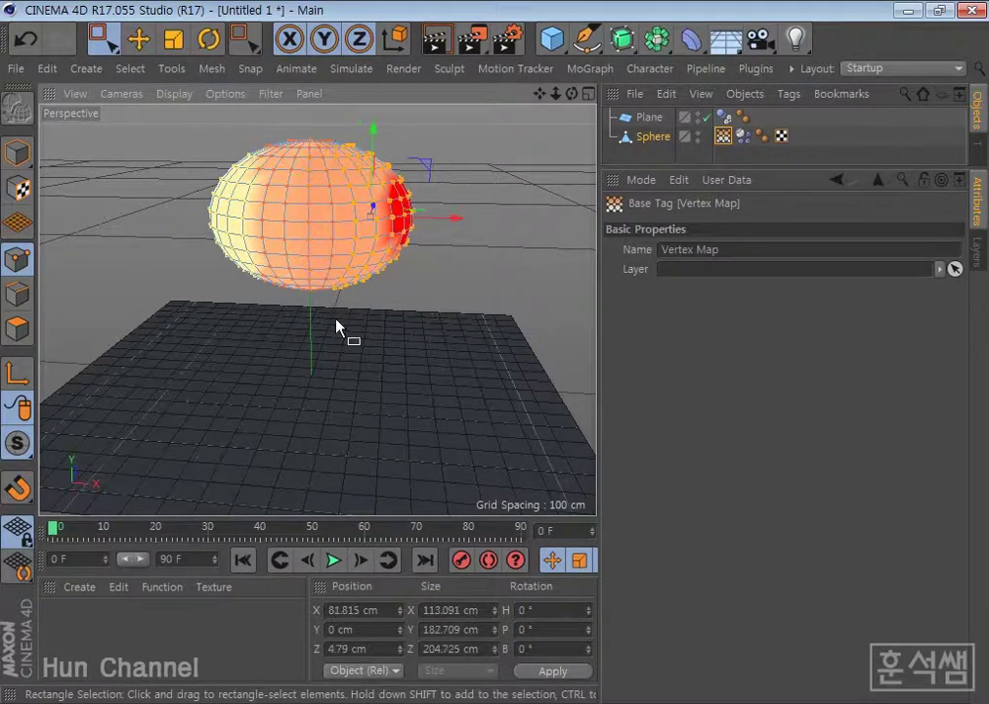
{"action": "left_click", "coordinate": [130, 69]}
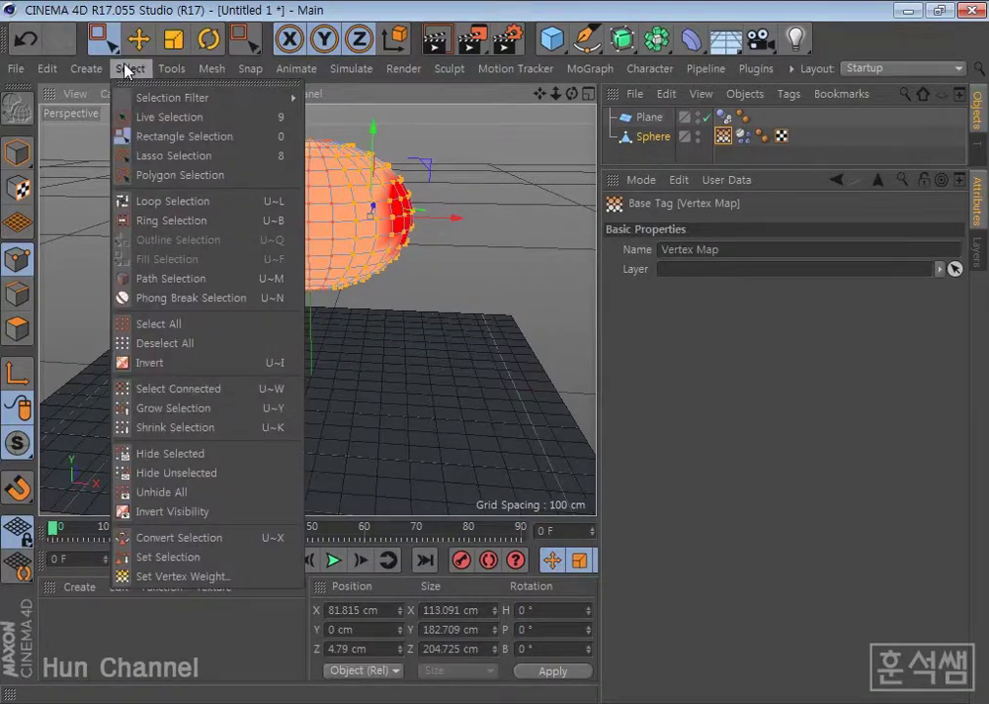
{"action": "left_click", "coordinate": [154, 587]}
{"action": "left_click_drag", "start_coordinate": [204, 547], "coordinate": [465, 364]}
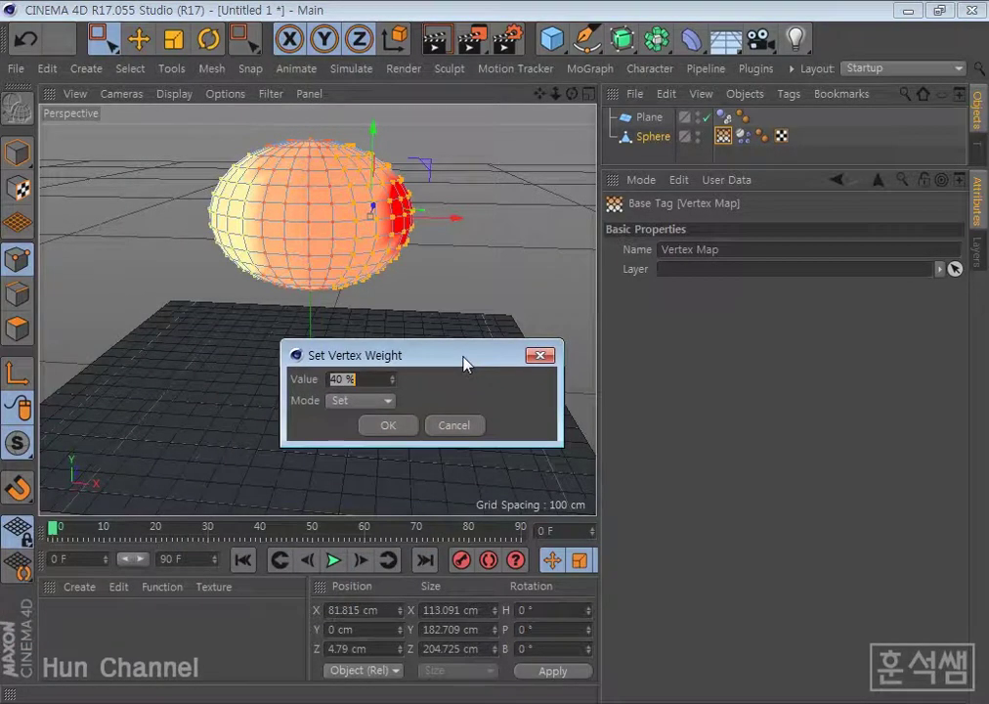
{"action": "type", "text": "0"}
{"action": "left_click", "coordinate": [388, 425]}
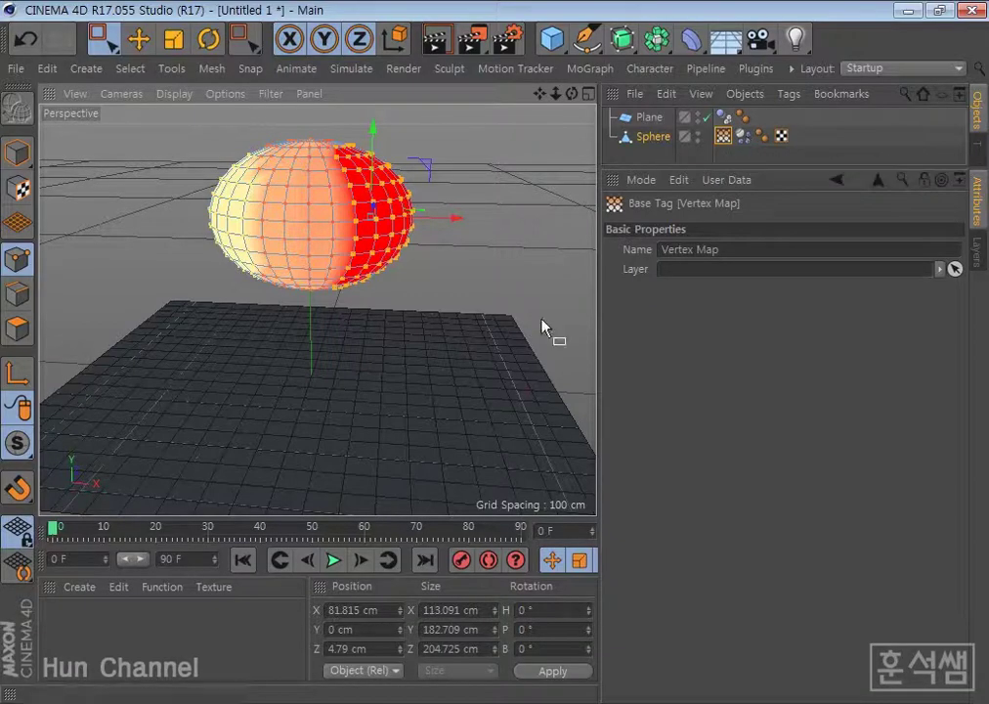
{"action": "left_click", "coordinate": [335, 560]}
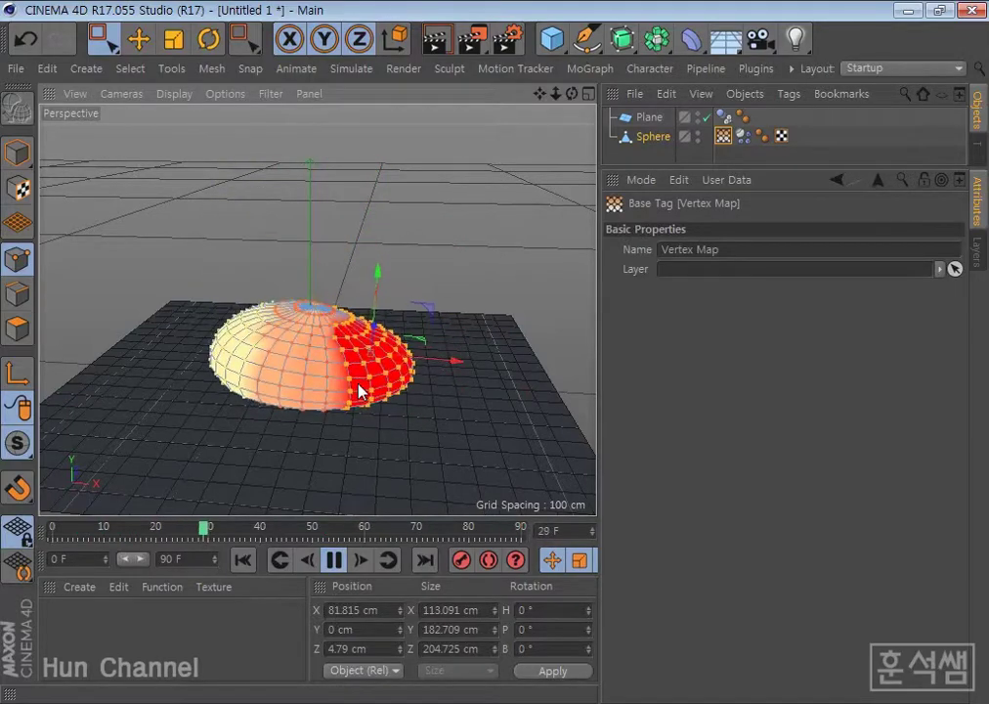
Step: Extend the animation end frame to 150 and widen the timeline range to show it
{"action": "left_click", "coordinate": [330, 561]}
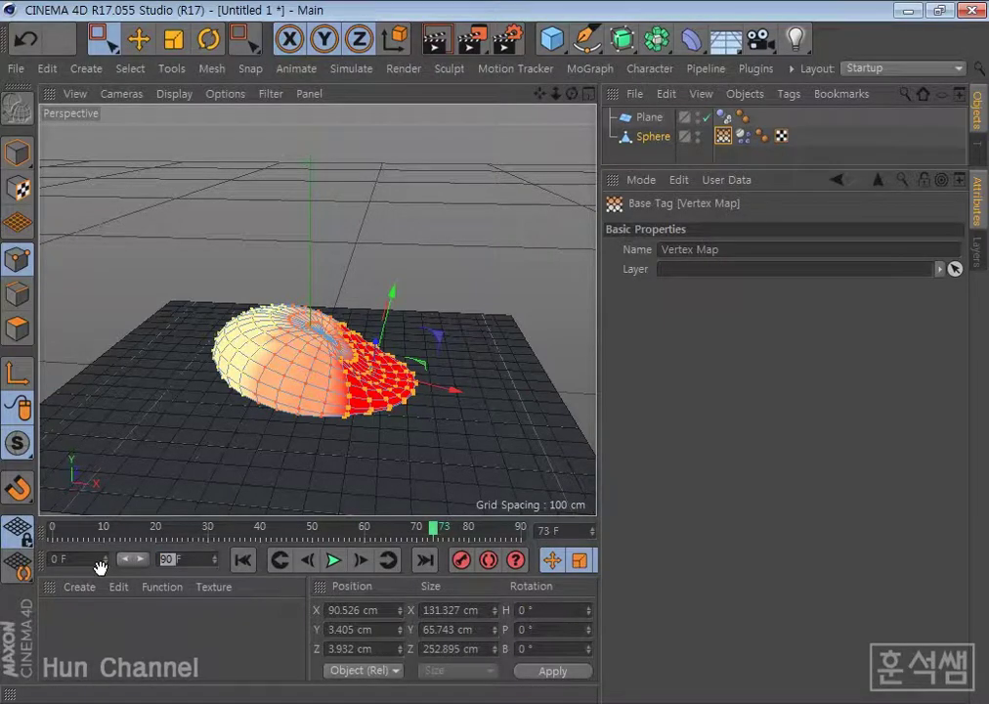
{"action": "type", "text": "15"}
{"action": "key", "text": "Return"}
{"action": "left_click_drag", "start_coordinate": [147, 561], "coordinate": [166, 567]}
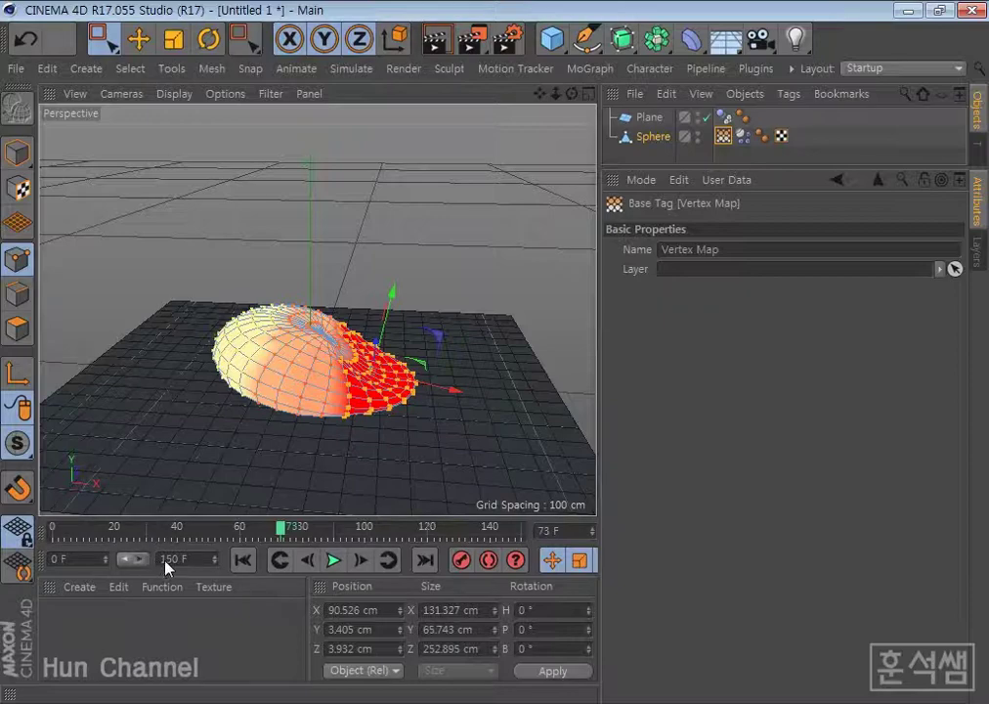
Step: Replay from the start, stop at frame 85, and reselect the Dynamics Body tag
{"action": "left_click", "coordinate": [242, 560]}
{"action": "left_click", "coordinate": [332, 560]}
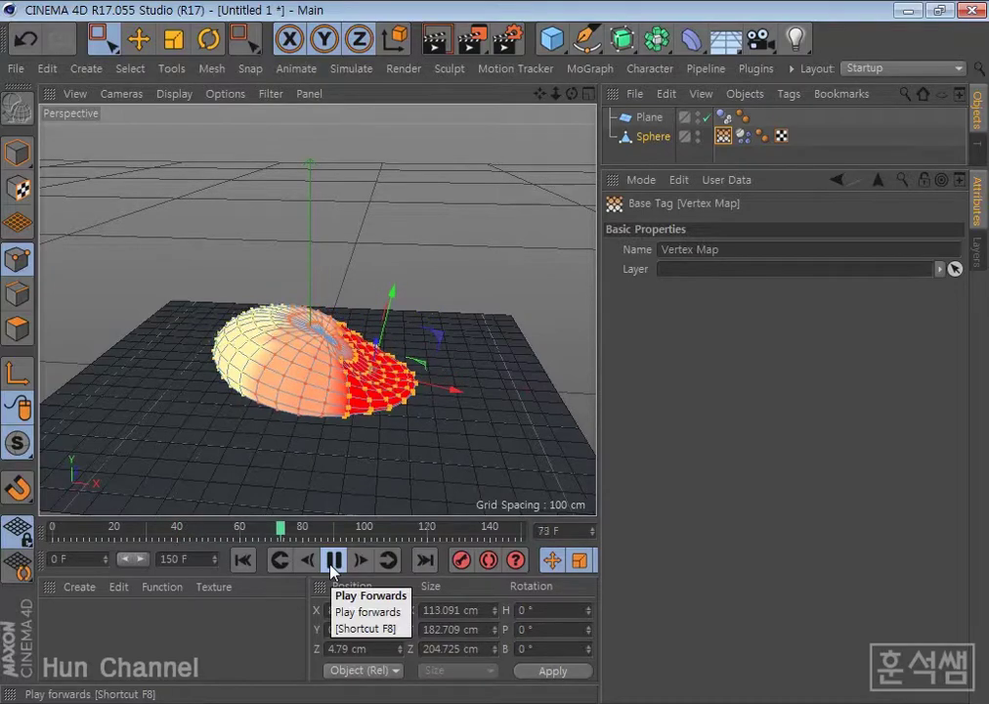
{"action": "left_click", "coordinate": [332, 571]}
{"action": "left_click", "coordinate": [742, 135]}
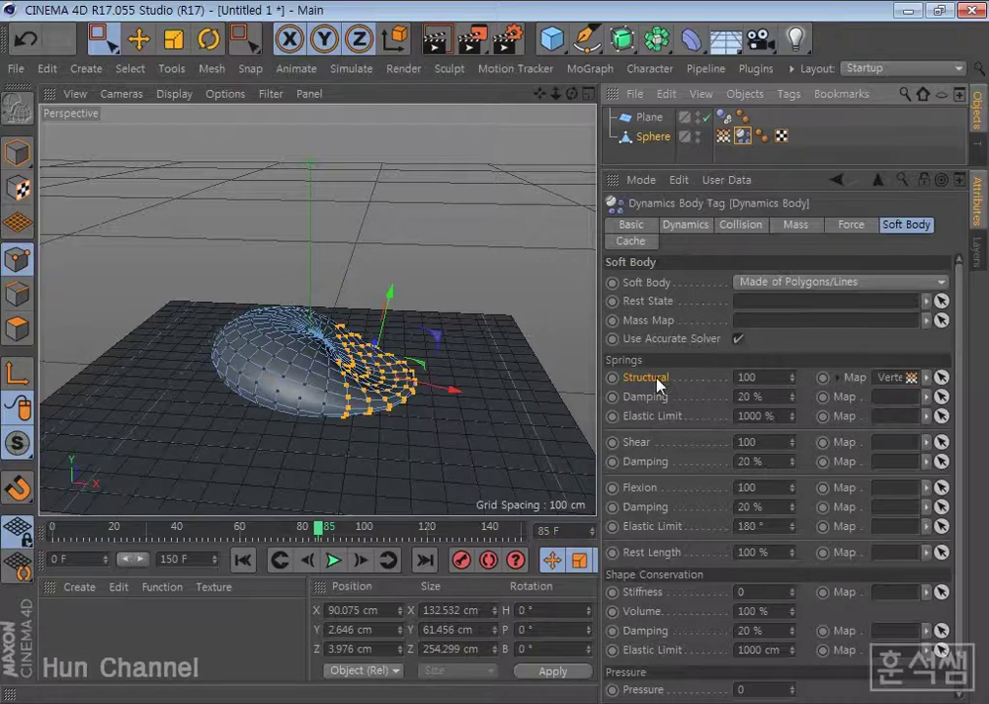
{"action": "left_click_drag", "start_coordinate": [600, 329], "coordinate": [574, 354]}
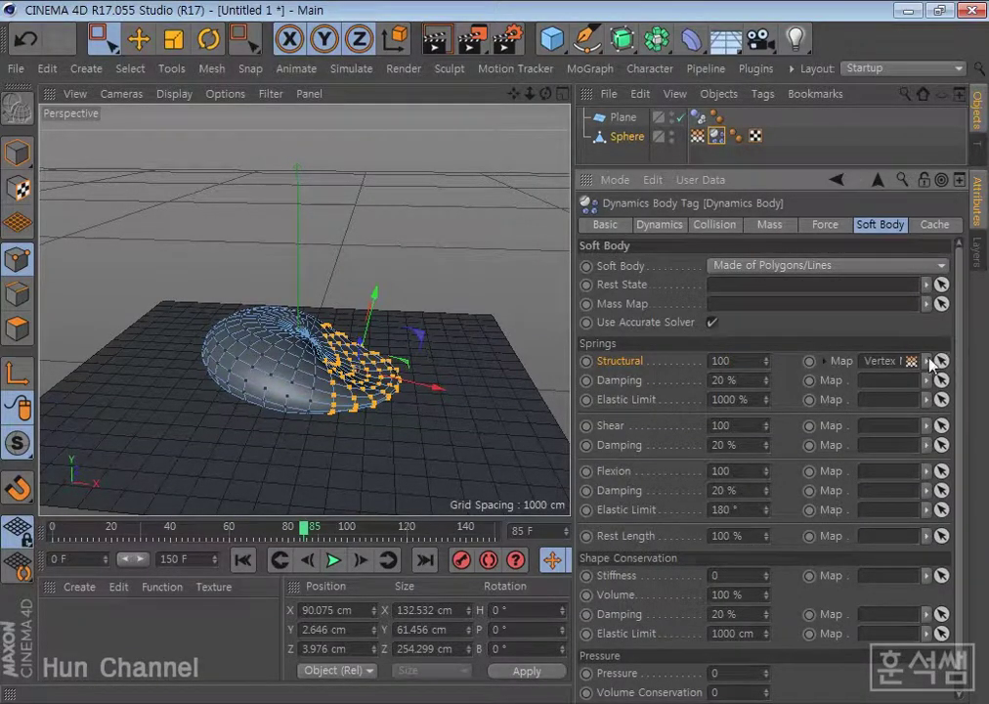
{"action": "left_click", "coordinate": [698, 138]}
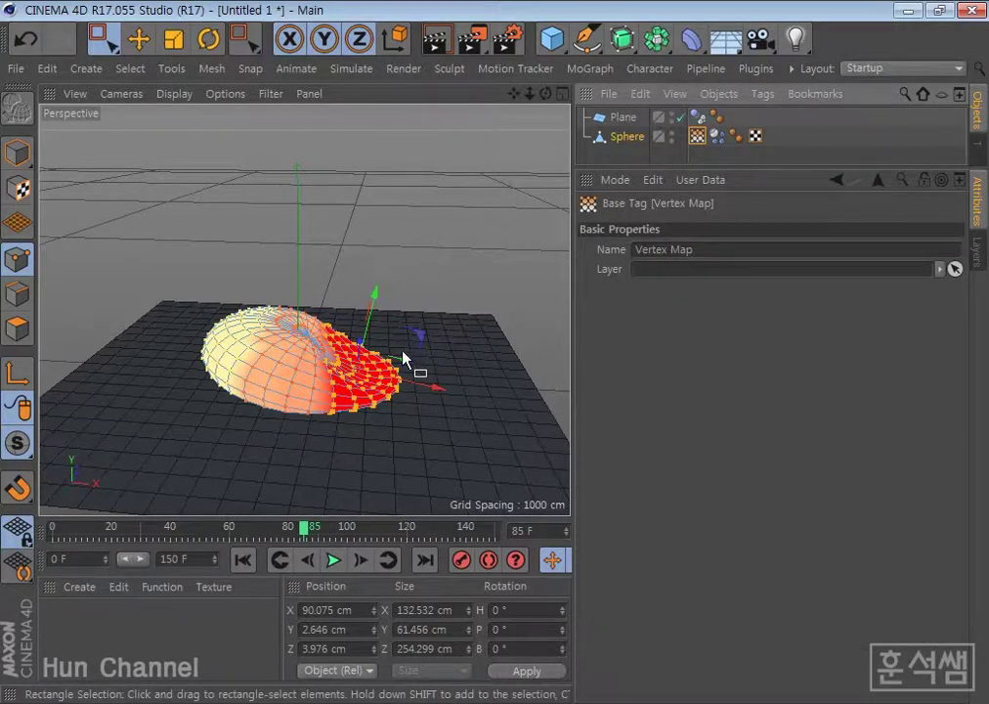
{"action": "left_click", "coordinate": [136, 70]}
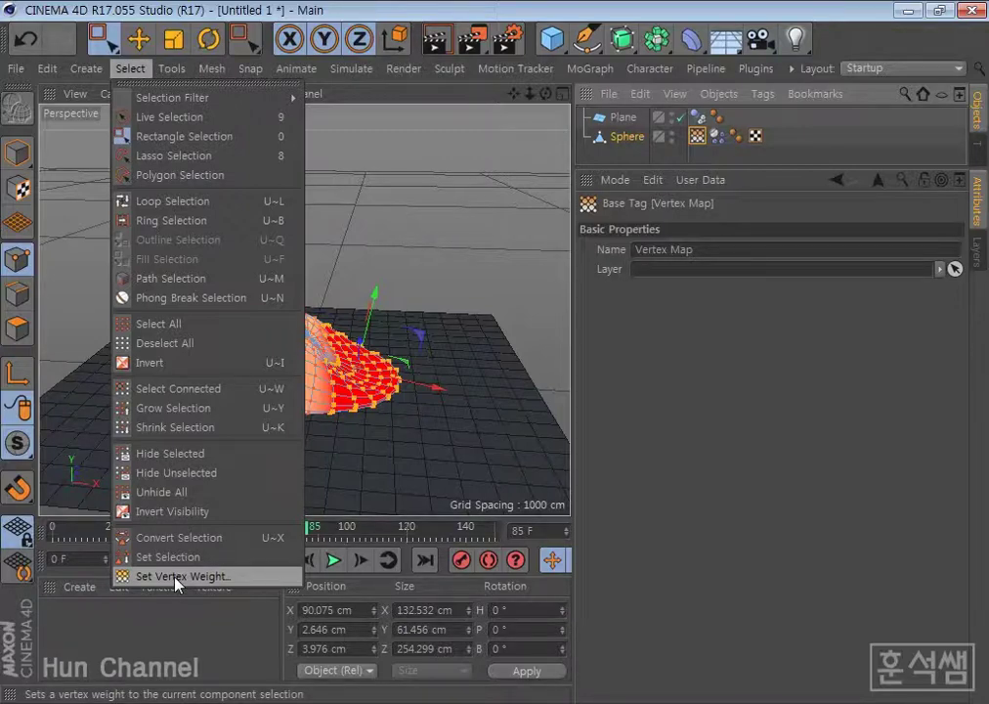
{"action": "left_click", "coordinate": [726, 139]}
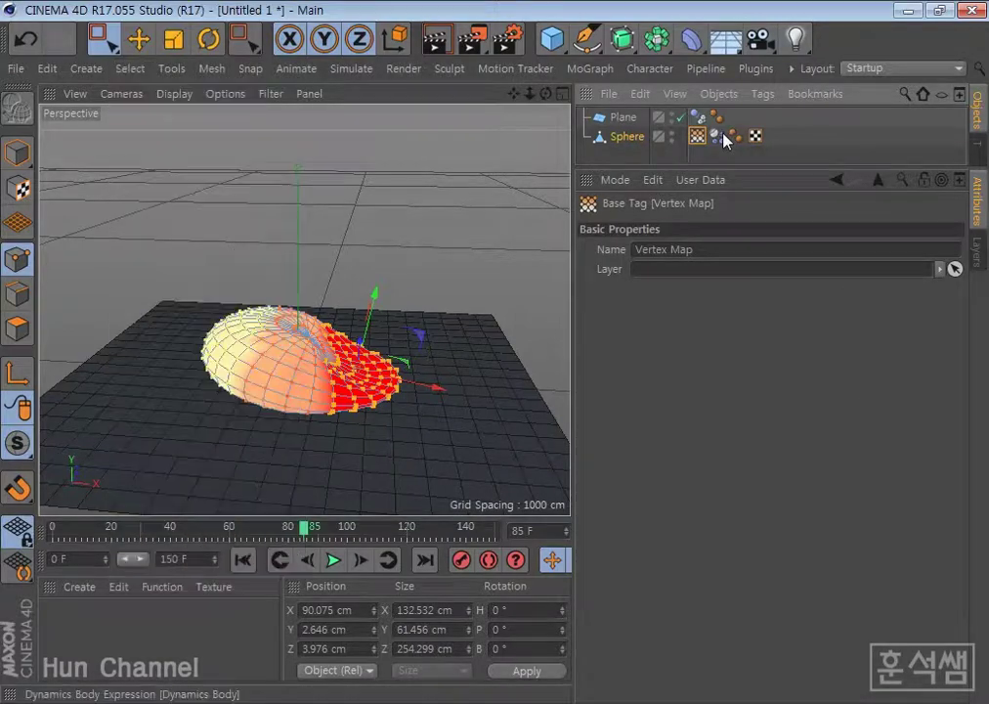
{"action": "left_click", "coordinate": [726, 139]}
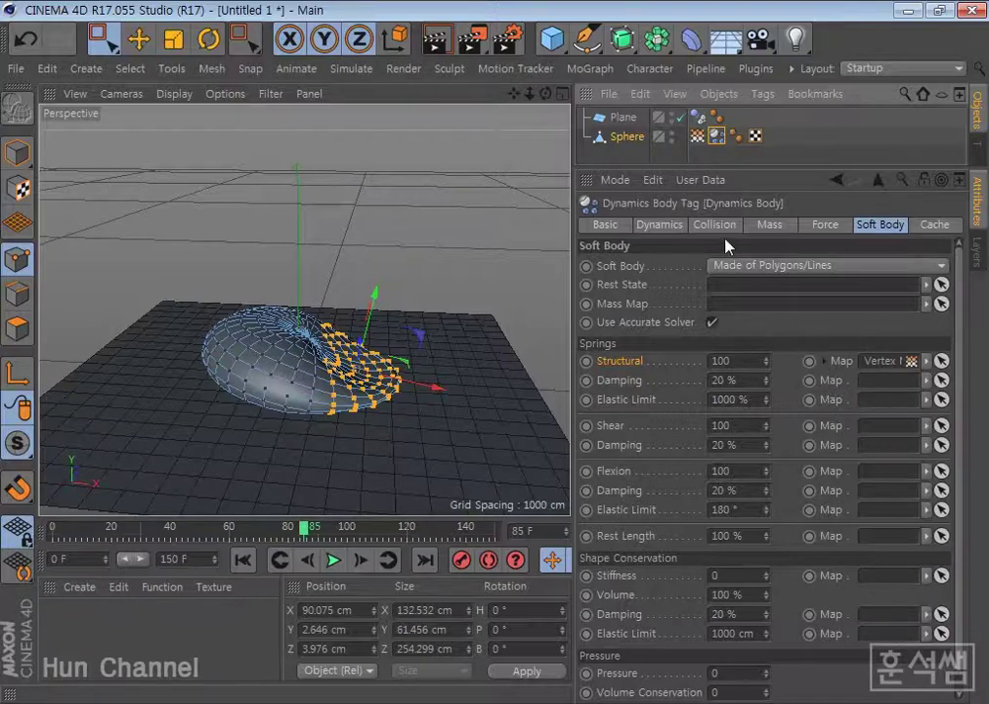
{"action": "left_click", "coordinate": [620, 305]}
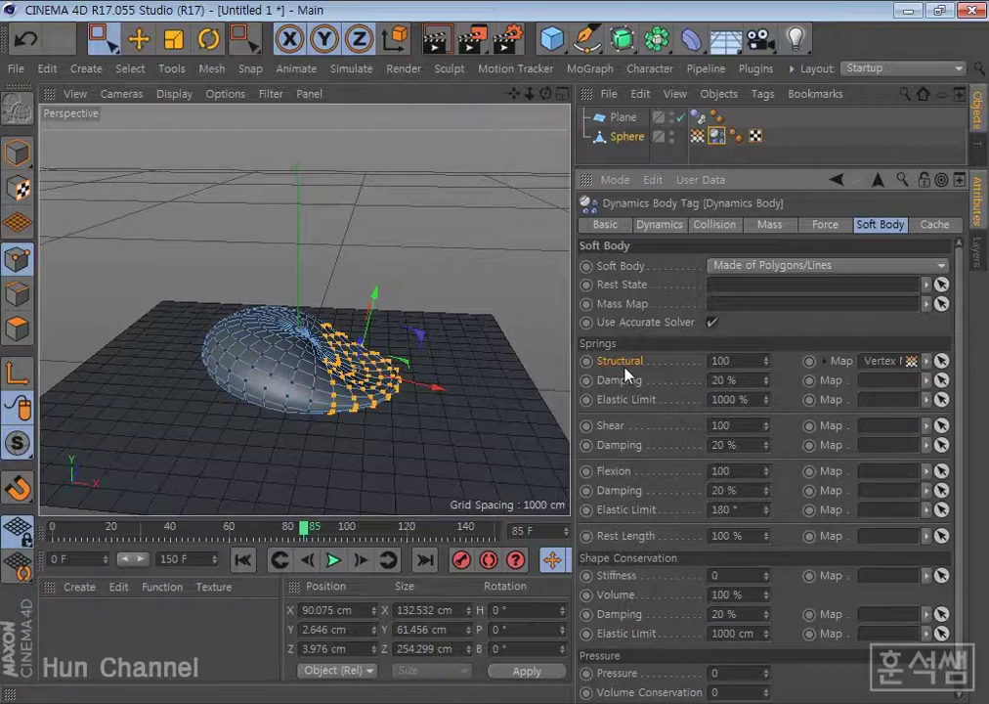
{"action": "left_click", "coordinate": [698, 137]}
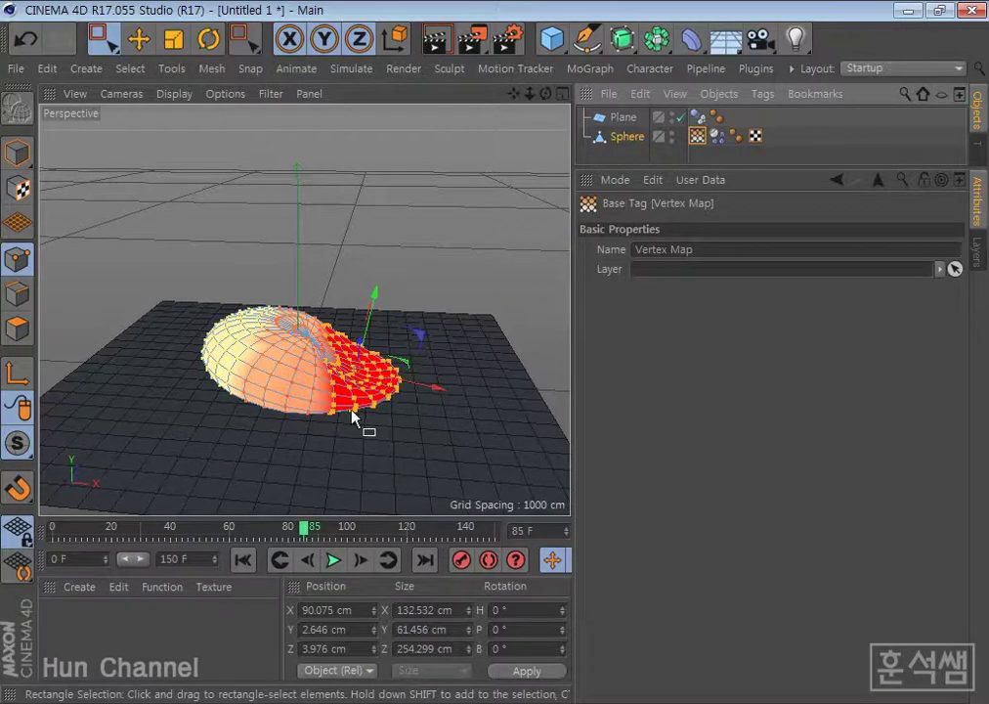
{"action": "left_click", "coordinate": [719, 138]}
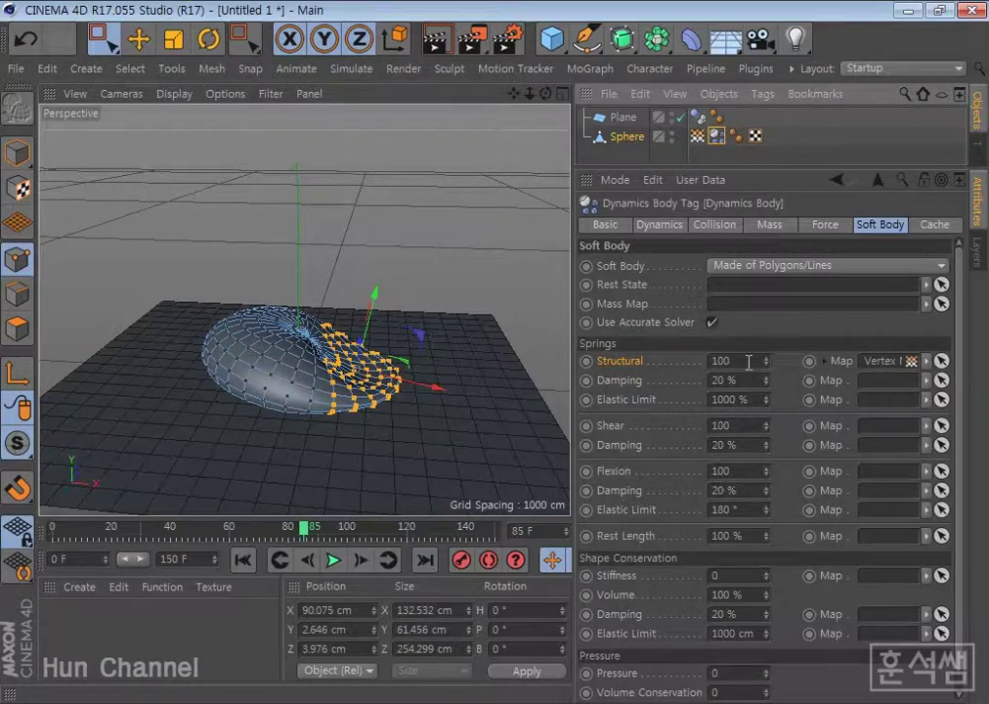
Step: Lower the Structural spring strength to 20 and replay from the start
{"action": "left_click", "coordinate": [765, 357]}
{"action": "type", "text": "2"}
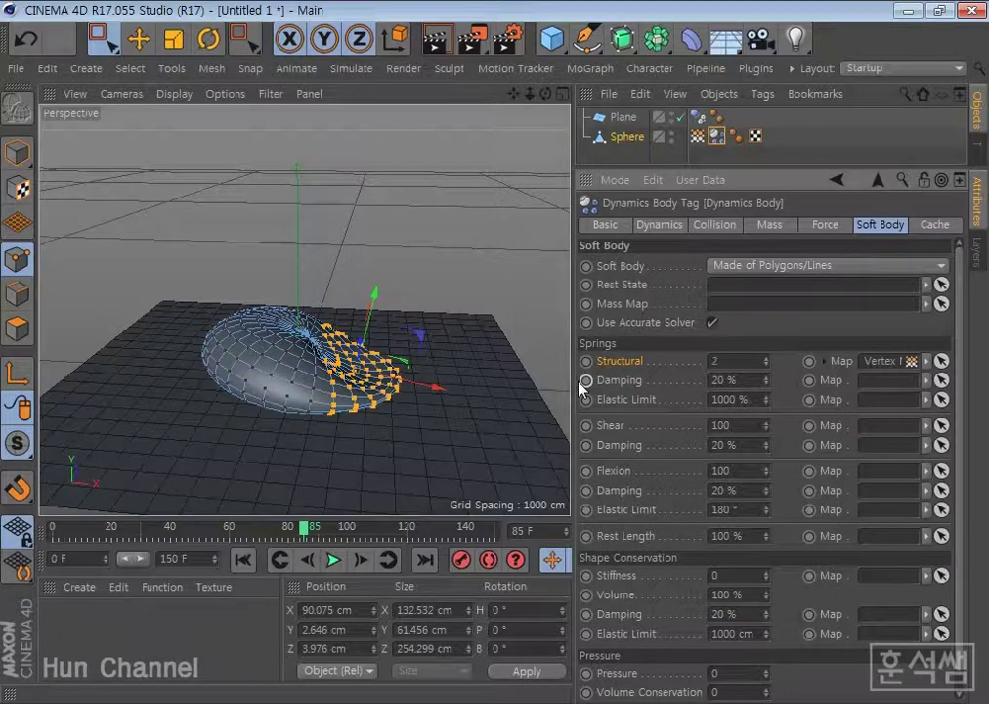
{"action": "type", "text": "0"}
{"action": "left_click", "coordinate": [241, 560]}
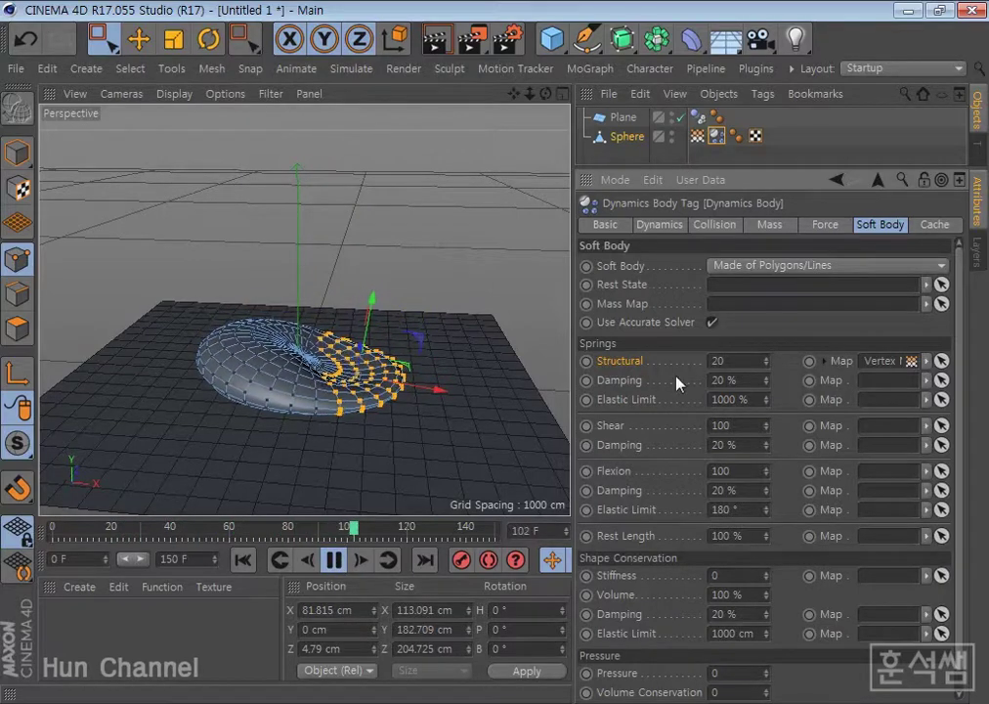
{"action": "left_click", "coordinate": [748, 362]}
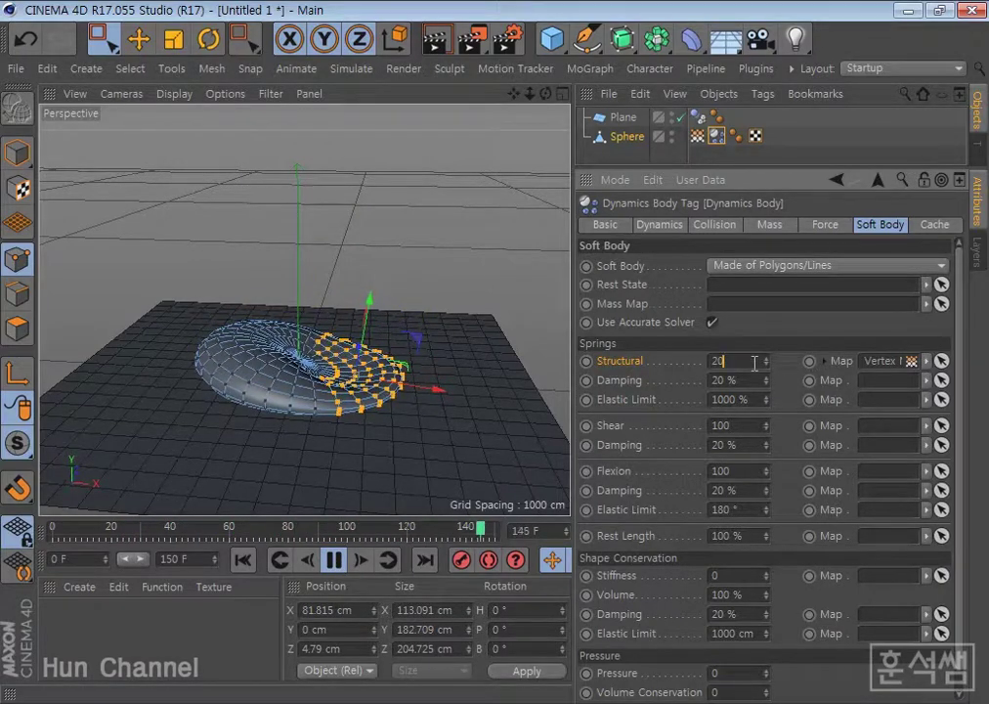
{"action": "key", "text": "Return"}
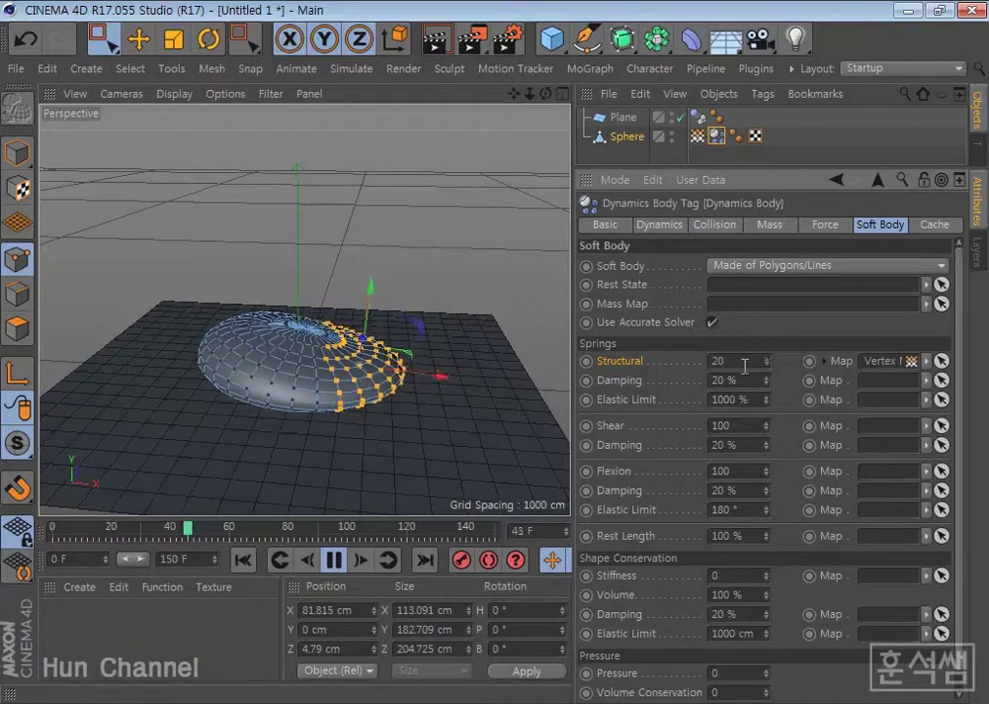
Step: Stop playback, rewind to frame 0, and show the Vertex Map tag's weights
{"action": "left_click", "coordinate": [745, 361]}
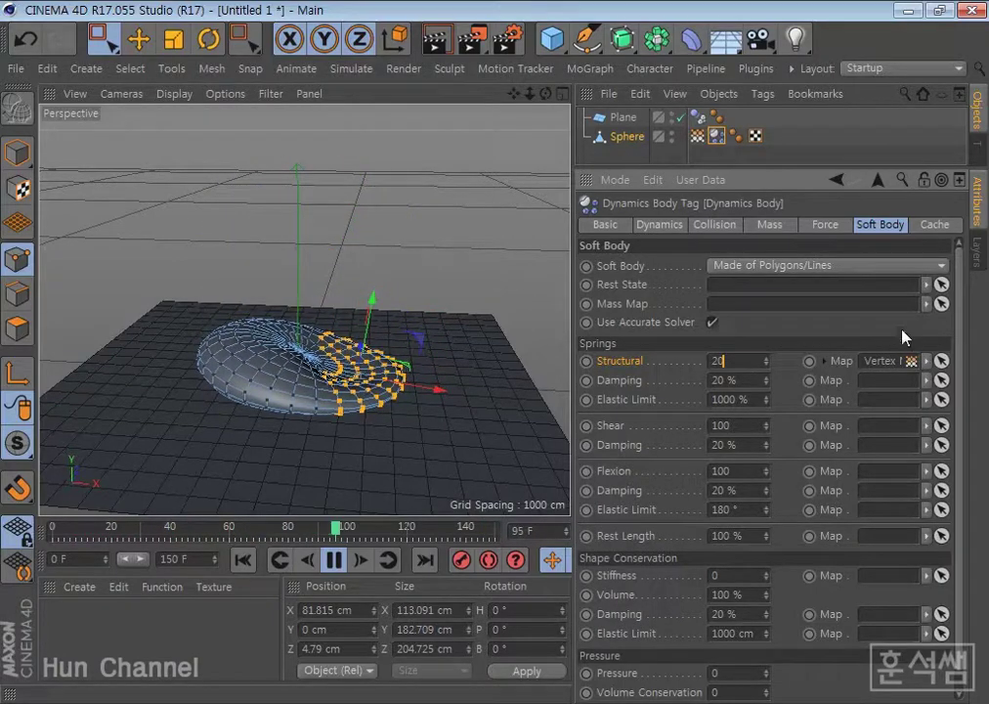
{"action": "left_click", "coordinate": [334, 559]}
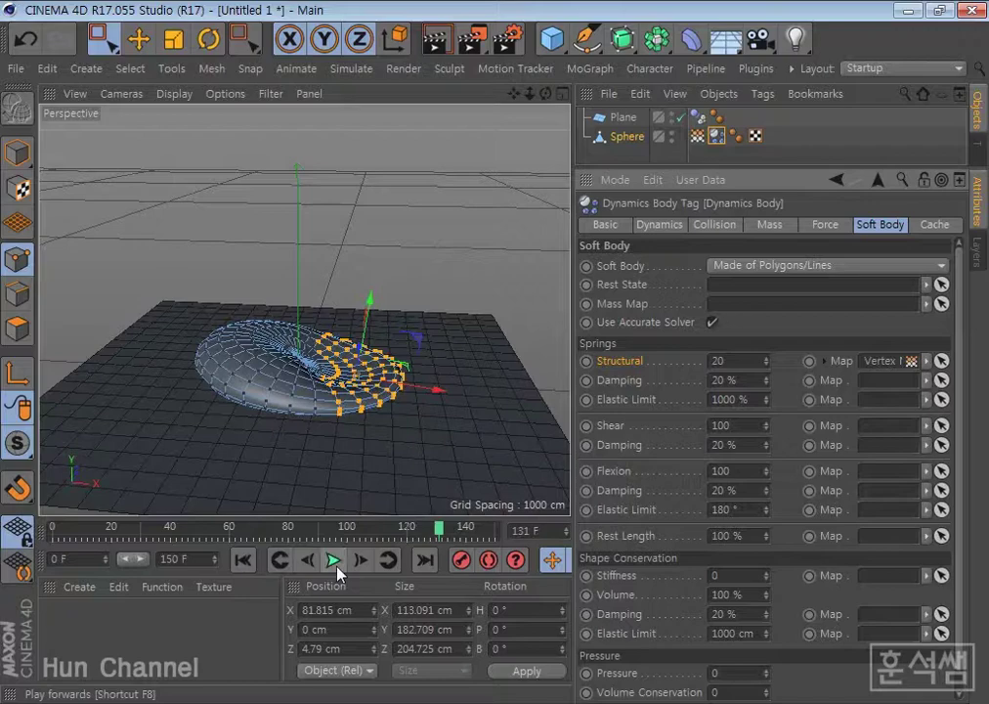
{"action": "left_click", "coordinate": [243, 559]}
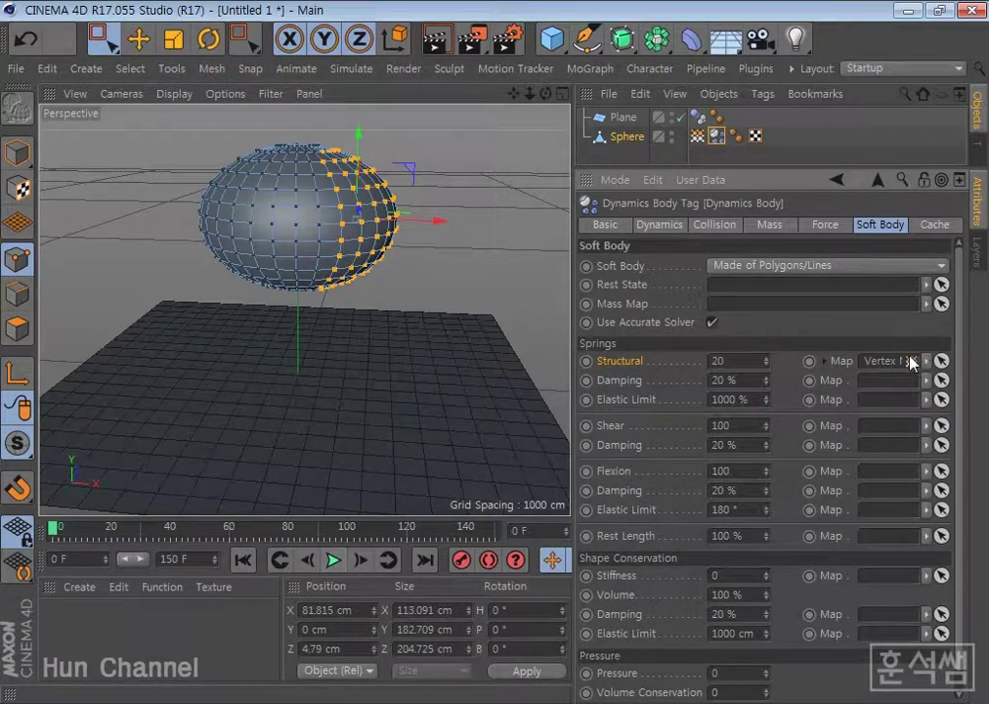
{"action": "left_click", "coordinate": [698, 136]}
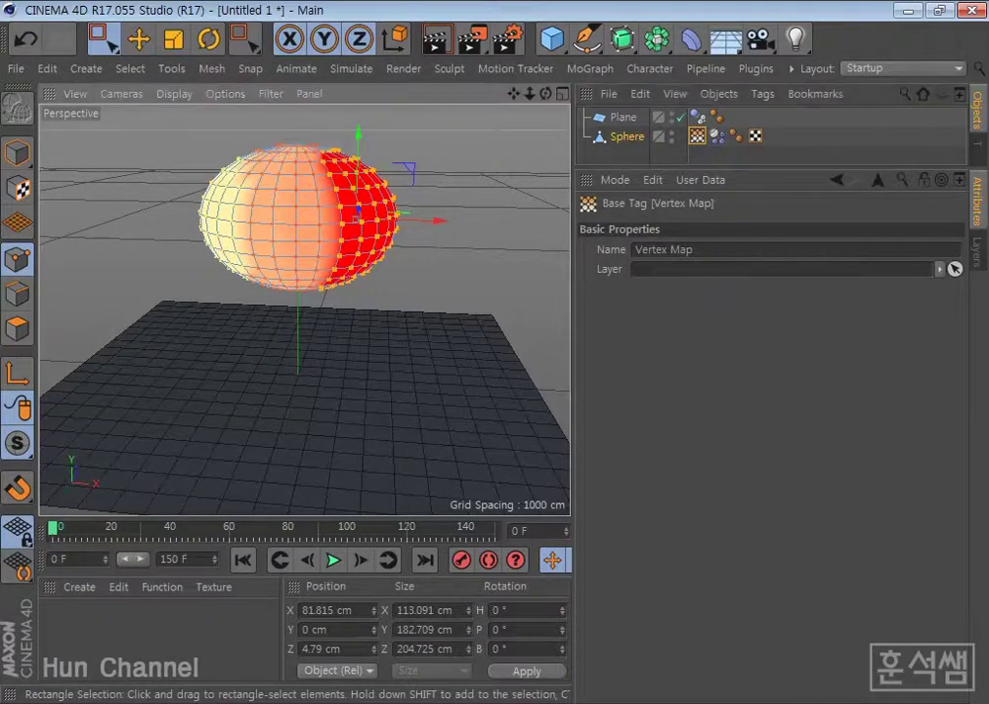
Step: Give most of the sphere's points a vertex weight of 50
{"action": "left_click_drag", "start_coordinate": [271, 140], "coordinate": [357, 314], "text": "shift"}
{"action": "left_click", "coordinate": [130, 68]}
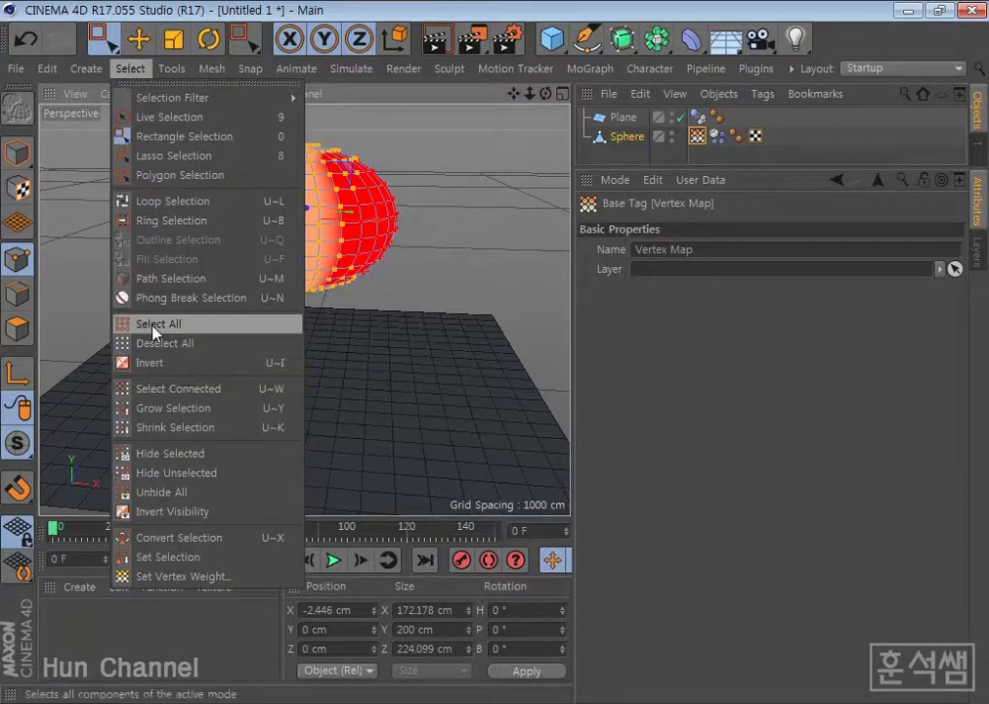
{"action": "left_click", "coordinate": [128, 574]}
{"action": "type", "text": "50"}
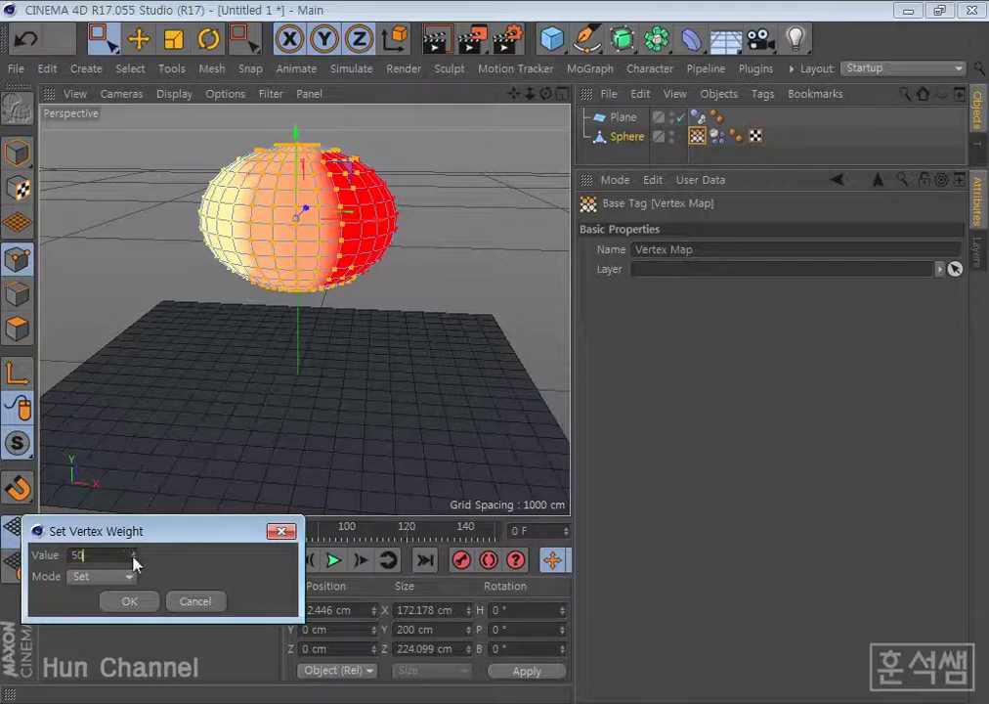
{"action": "left_click", "coordinate": [129, 601]}
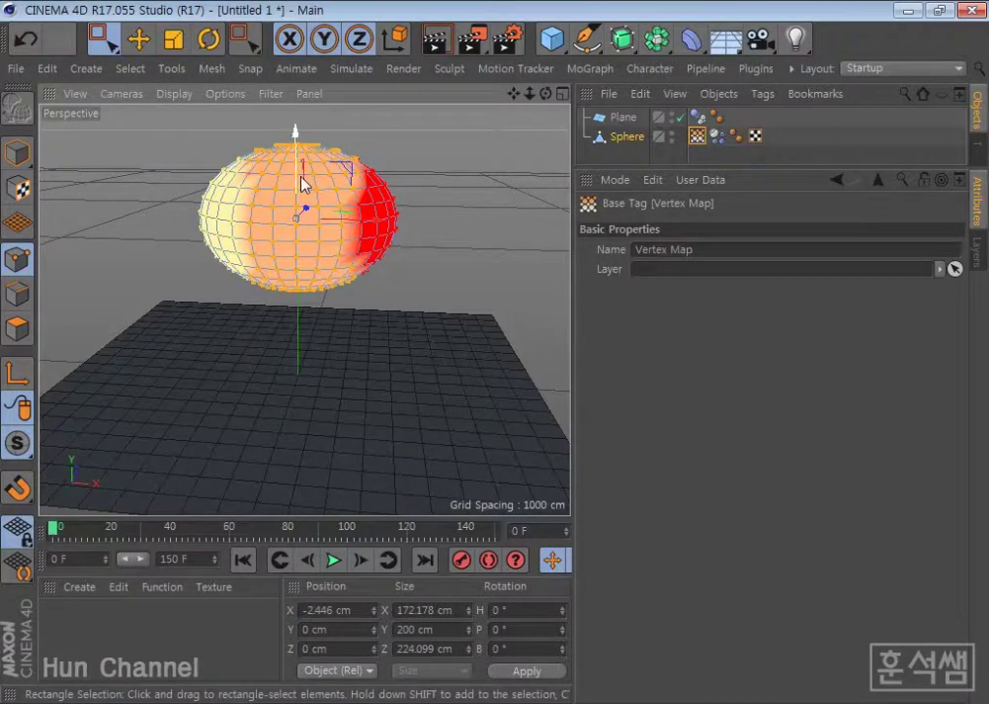
Step: Preview the fall, rewind to frame 0, and select the Sphere object
{"action": "left_click", "coordinate": [334, 560]}
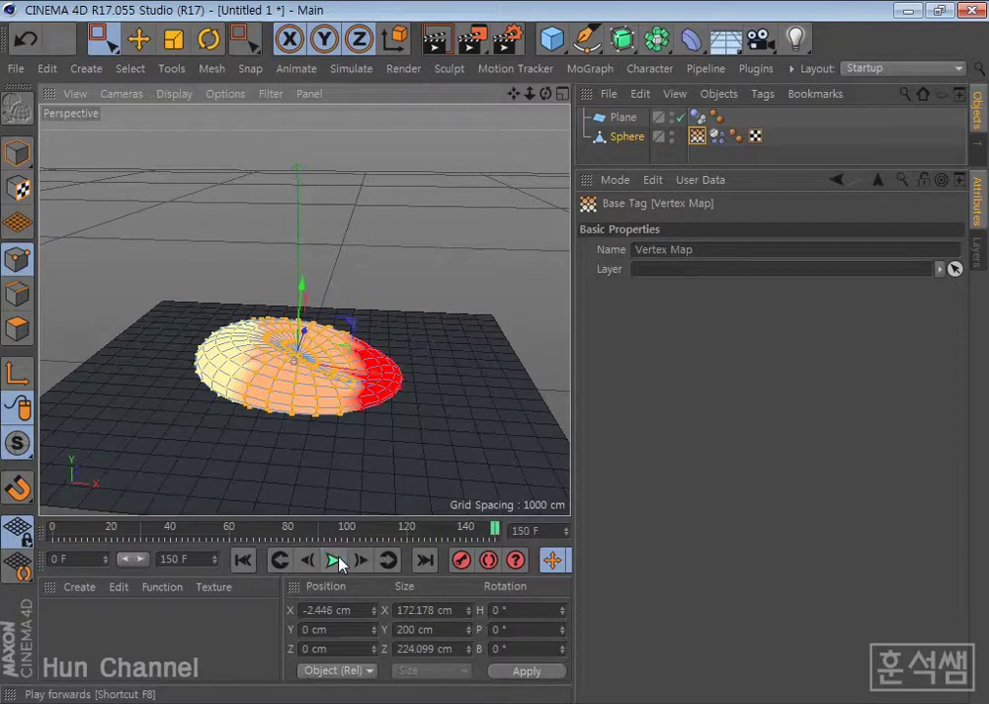
{"action": "left_click", "coordinate": [244, 559]}
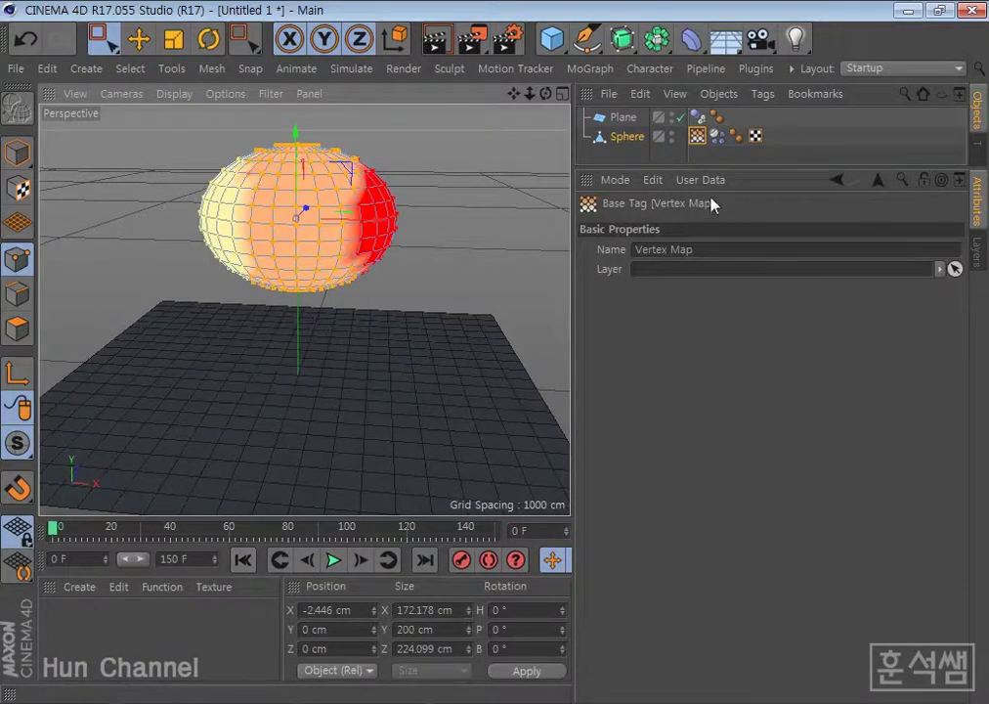
{"action": "left_click", "coordinate": [717, 137]}
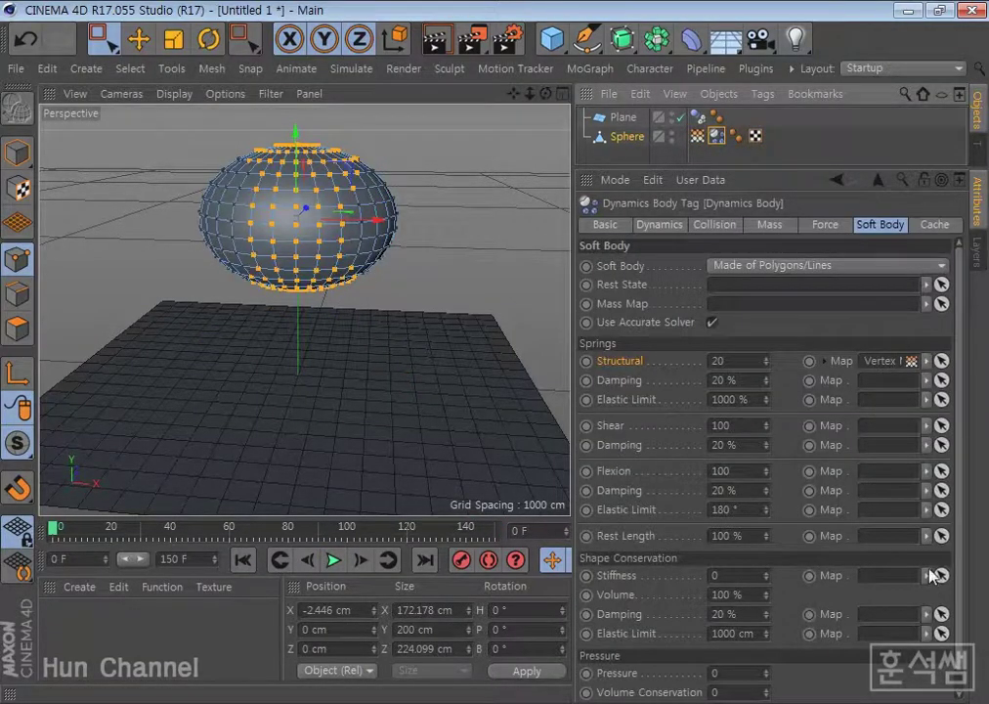
{"action": "left_click", "coordinate": [632, 287]}
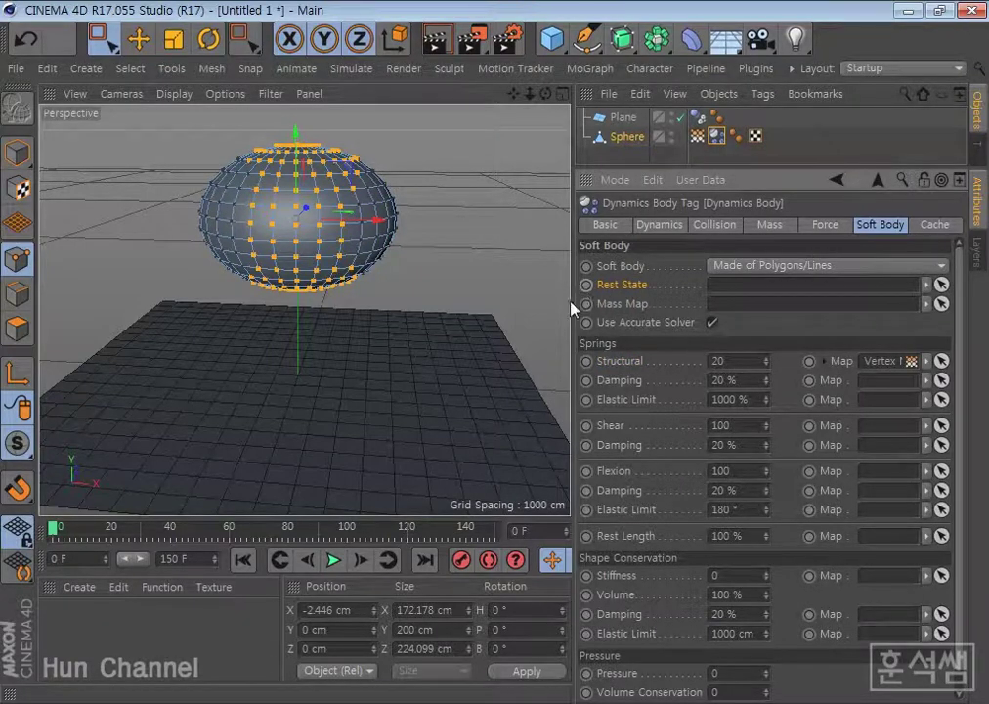
{"action": "left_click", "coordinate": [619, 140]}
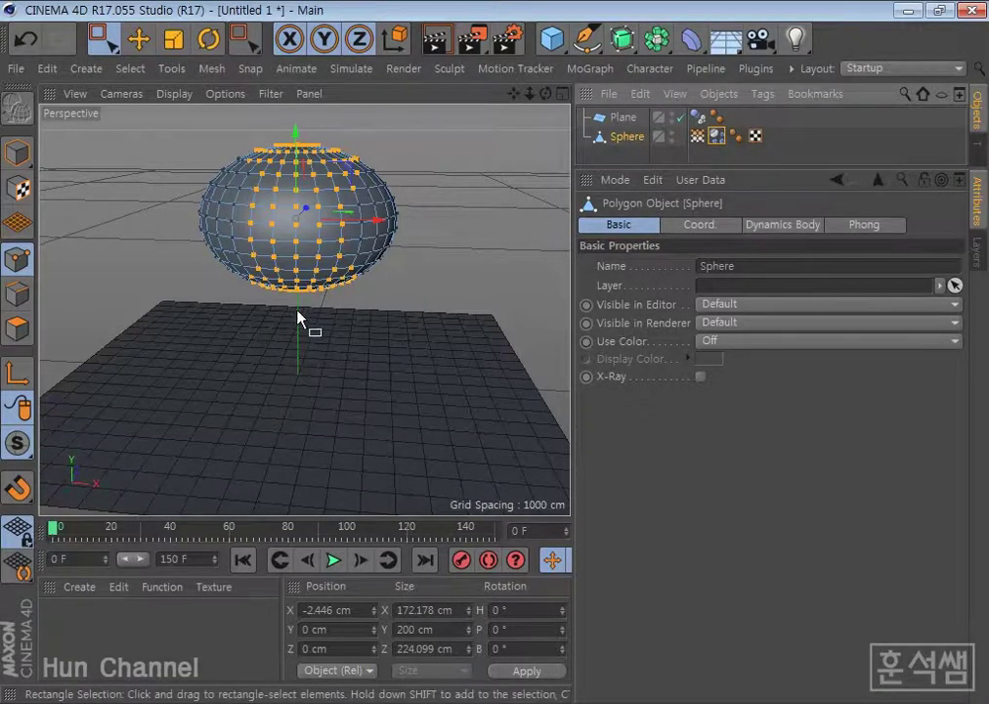
Step: Add a new sphere and move it left and up above the plane
{"action": "left_click_drag", "start_coordinate": [298, 318], "coordinate": [398, 352], "text": "alt"}
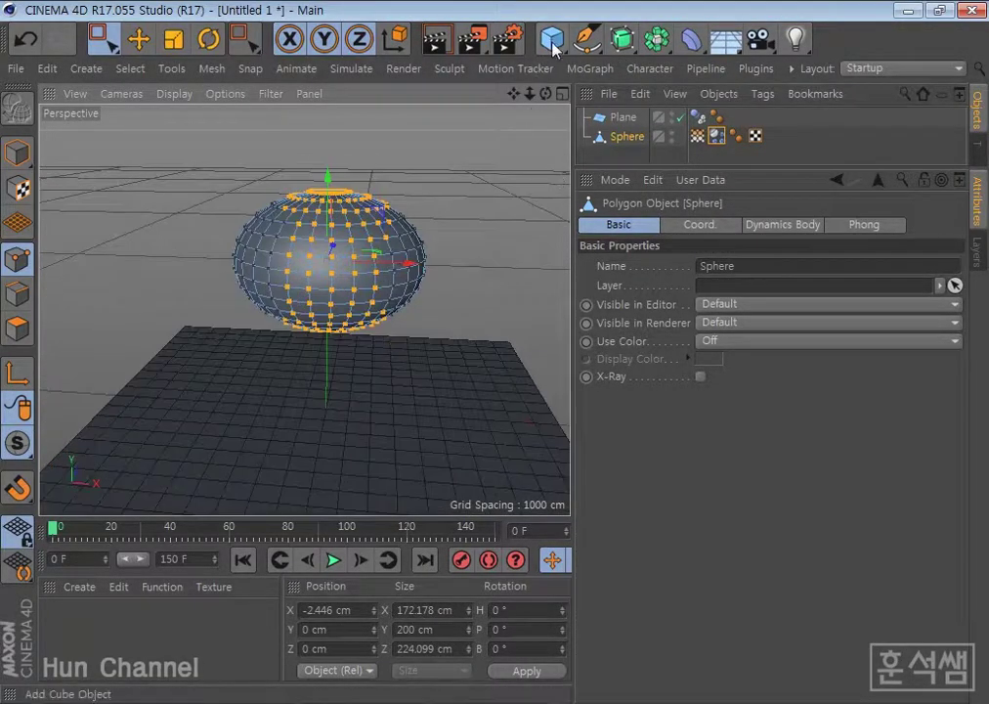
{"action": "left_click_drag", "start_coordinate": [553, 43], "coordinate": [499, 96]}
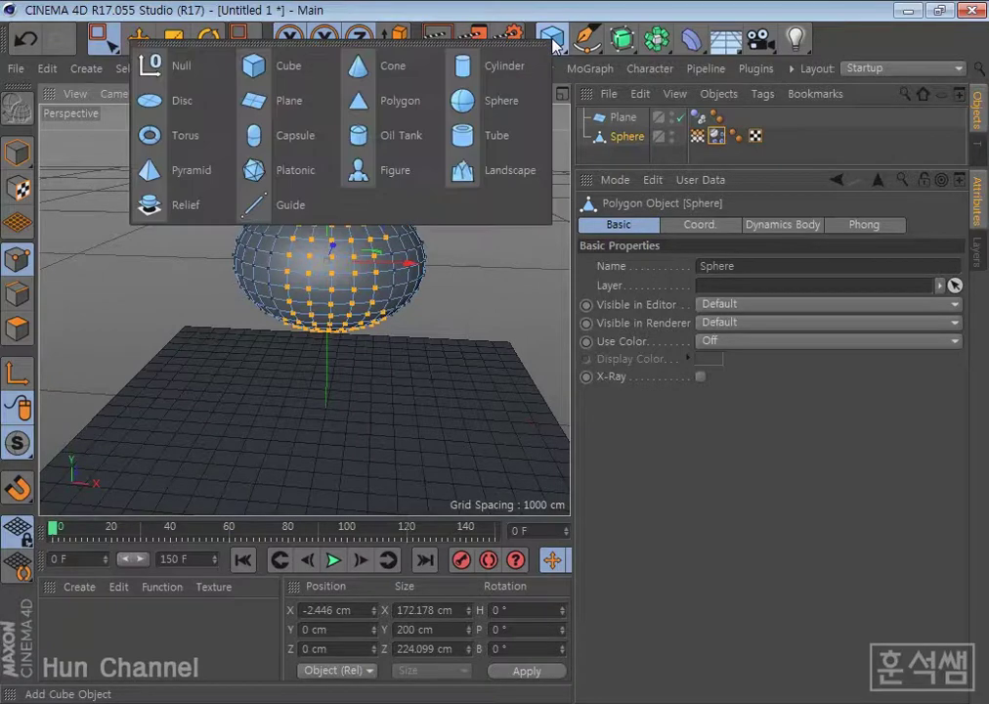
{"action": "left_click", "coordinate": [496, 99]}
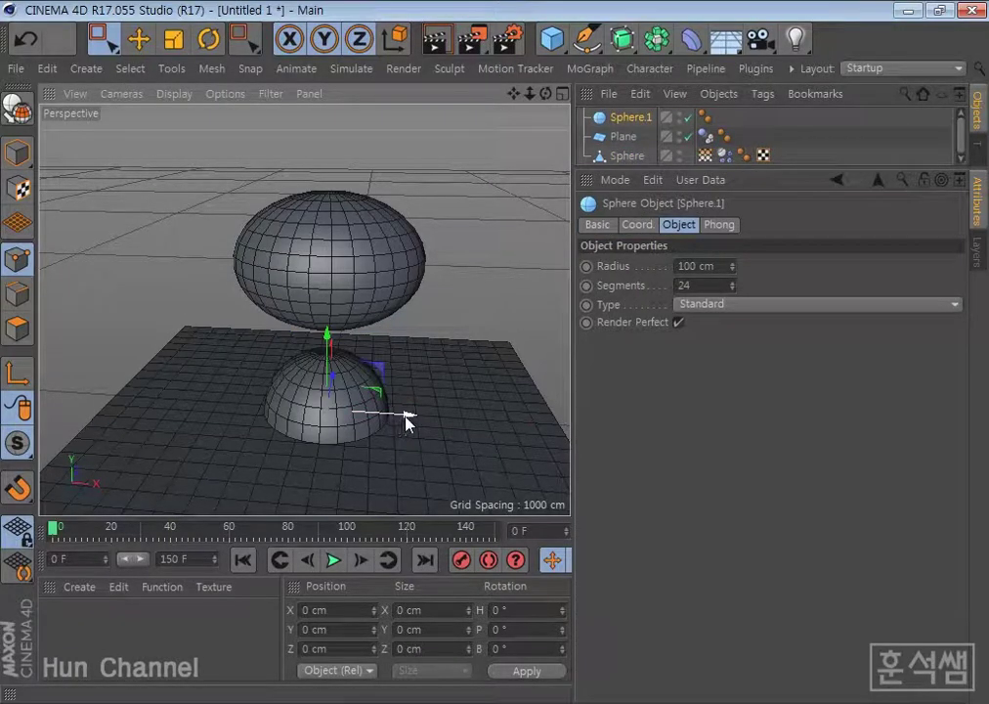
{"action": "left_click_drag", "start_coordinate": [408, 418], "coordinate": [210, 395]}
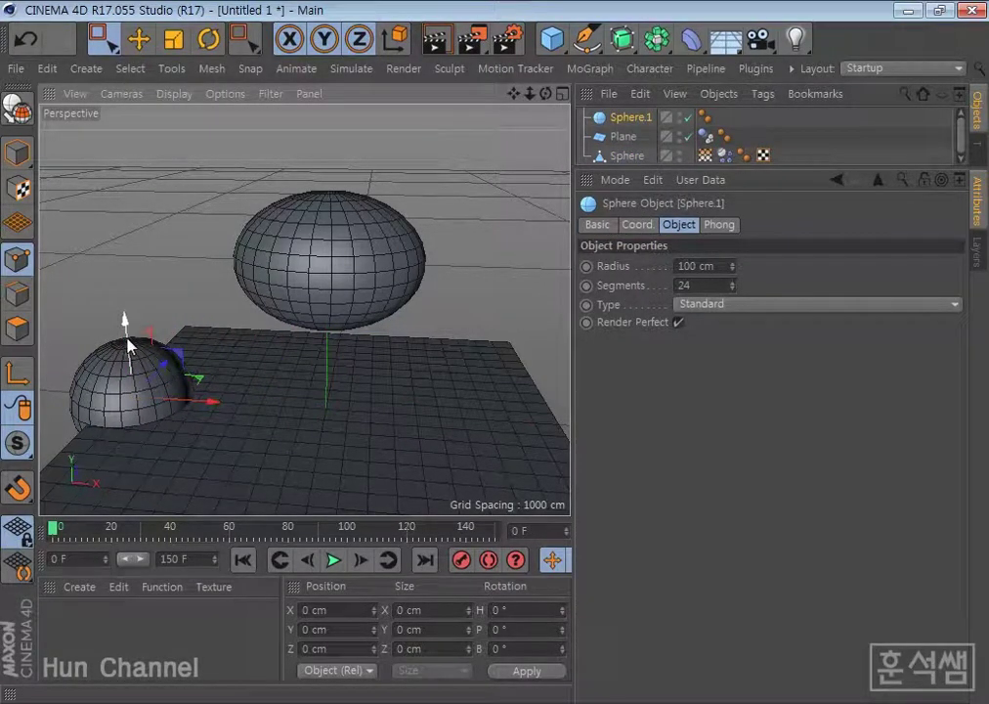
{"action": "left_click_drag", "start_coordinate": [127, 337], "coordinate": [128, 265]}
{"action": "left_click_drag", "start_coordinate": [200, 316], "coordinate": [179, 318]}
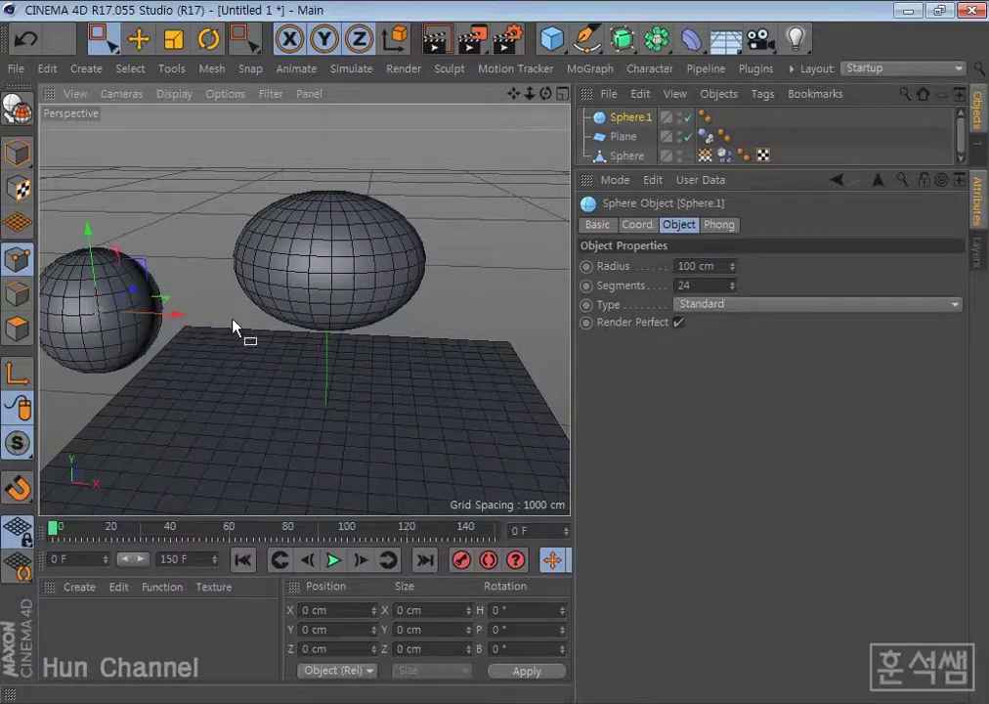
Step: Give Sphere.1 30 segments and nudge it slightly further left
{"action": "double_click", "coordinate": [706, 285]}
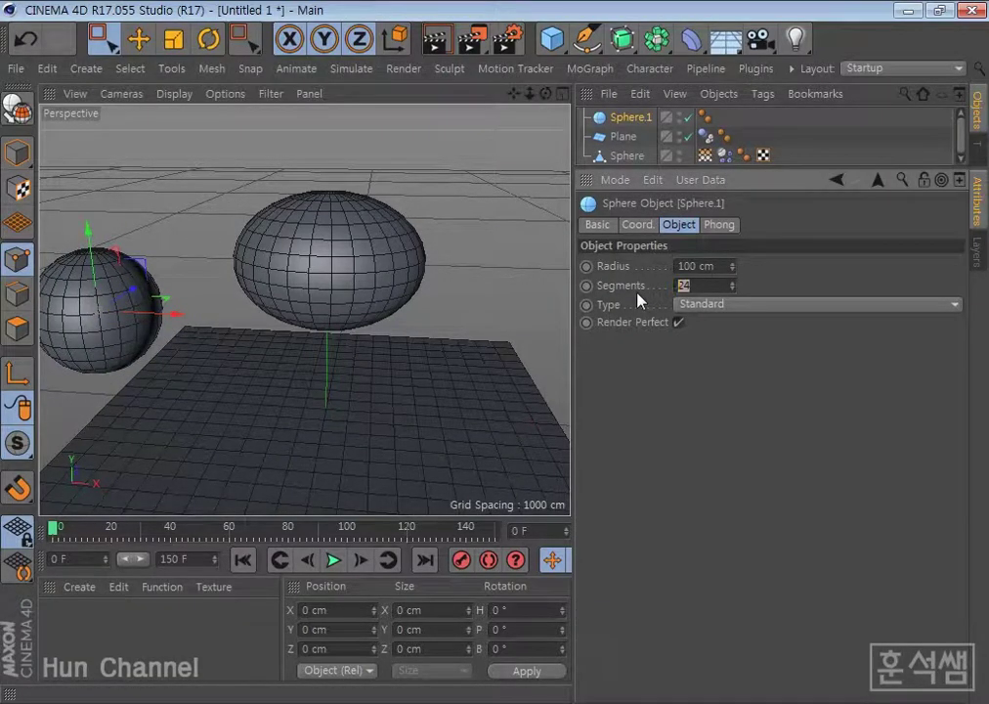
{"action": "type", "text": "30"}
{"action": "key", "text": "Return"}
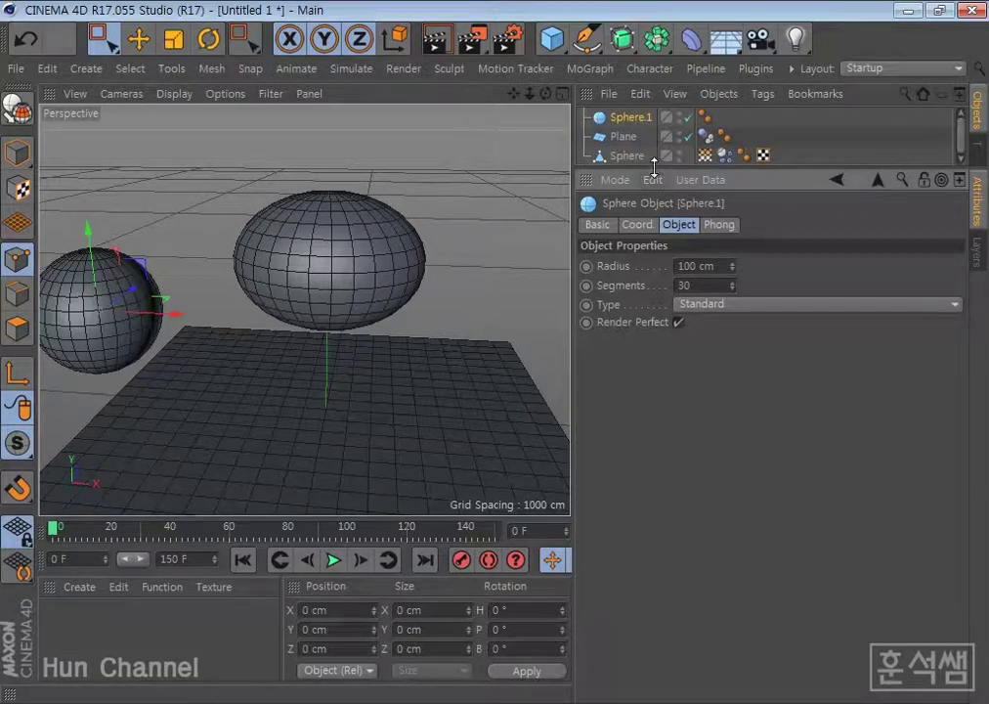
{"action": "left_click_drag", "start_coordinate": [653, 168], "coordinate": [652, 214]}
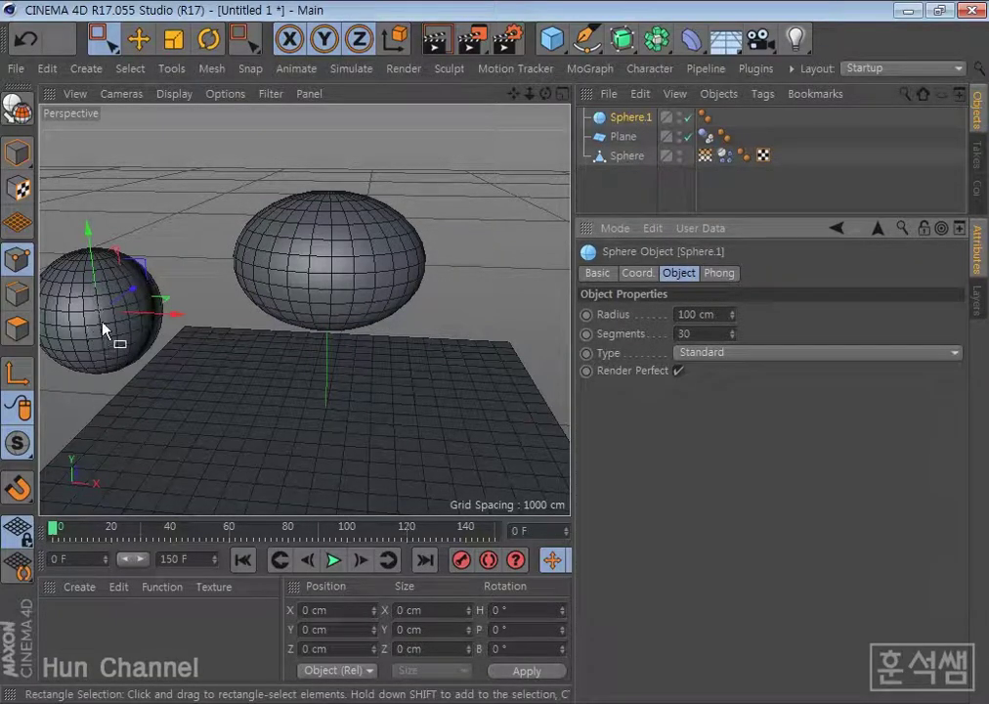
{"action": "left_click_drag", "start_coordinate": [173, 315], "coordinate": [165, 315]}
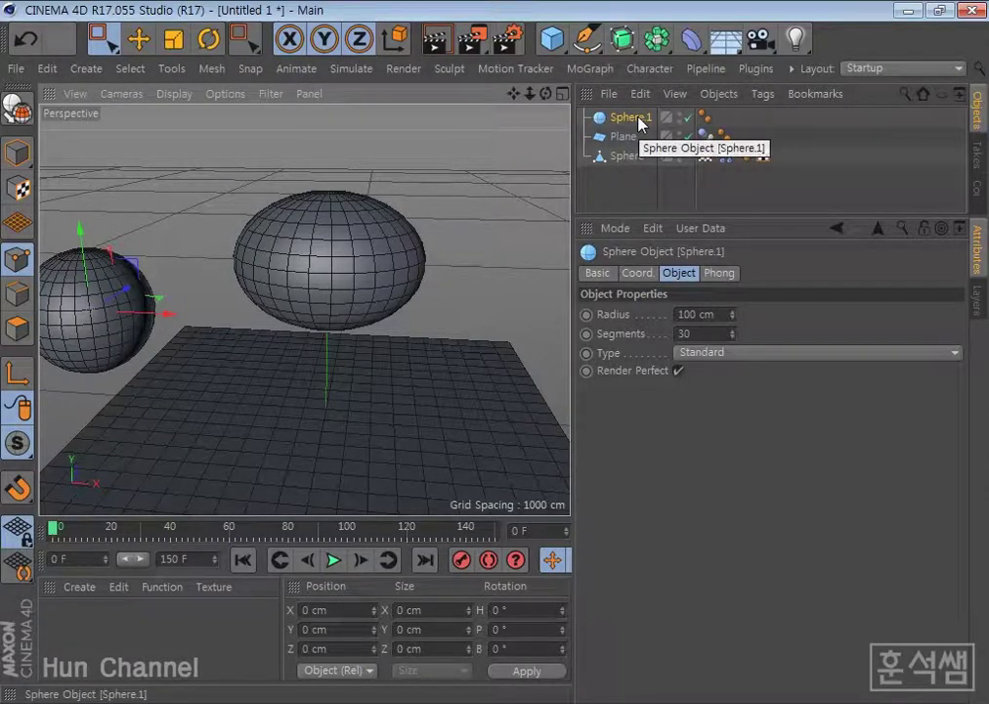
Step: Set Sphere.1 as the Rest State in the sphere's Soft Body settings
{"action": "left_click", "coordinate": [724, 157]}
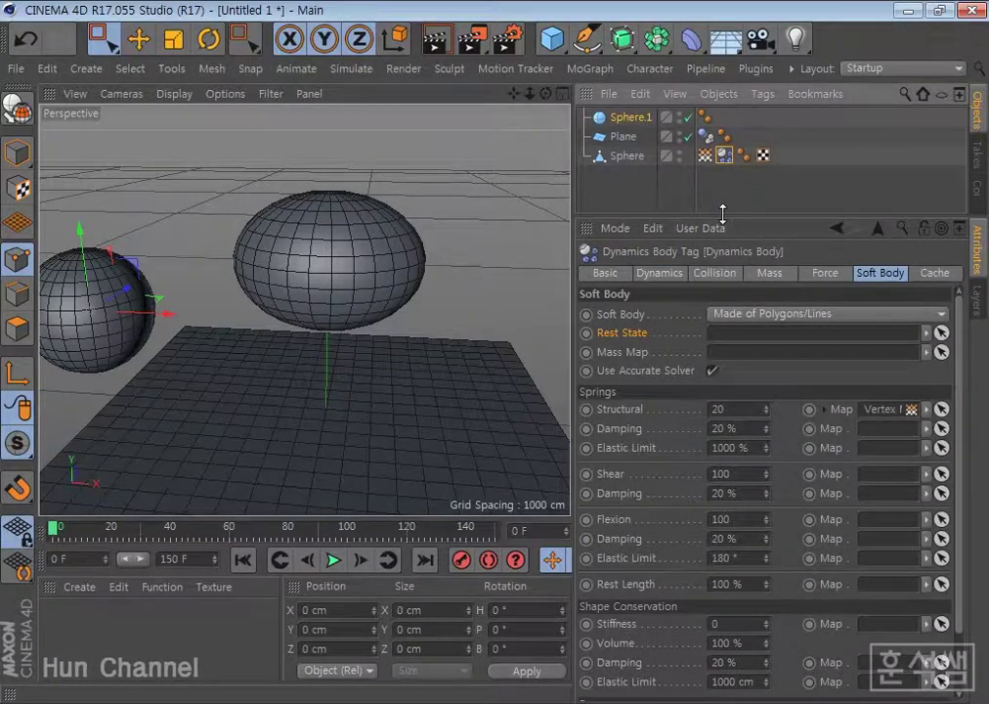
{"action": "left_click_drag", "start_coordinate": [722, 213], "coordinate": [722, 198]}
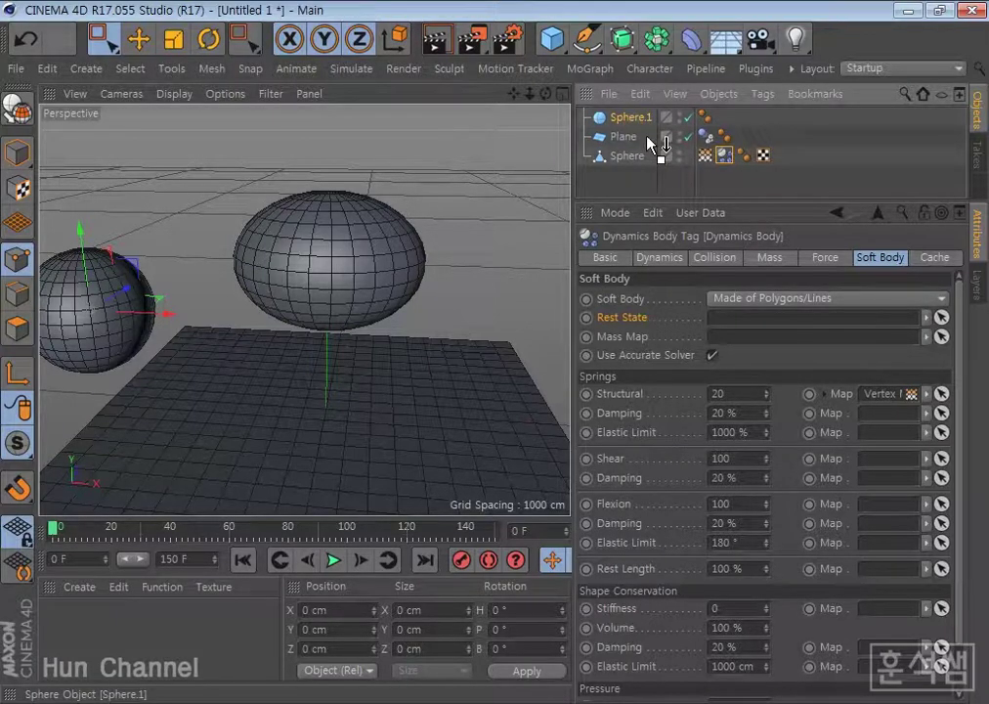
{"action": "left_click_drag", "start_coordinate": [647, 142], "coordinate": [728, 317]}
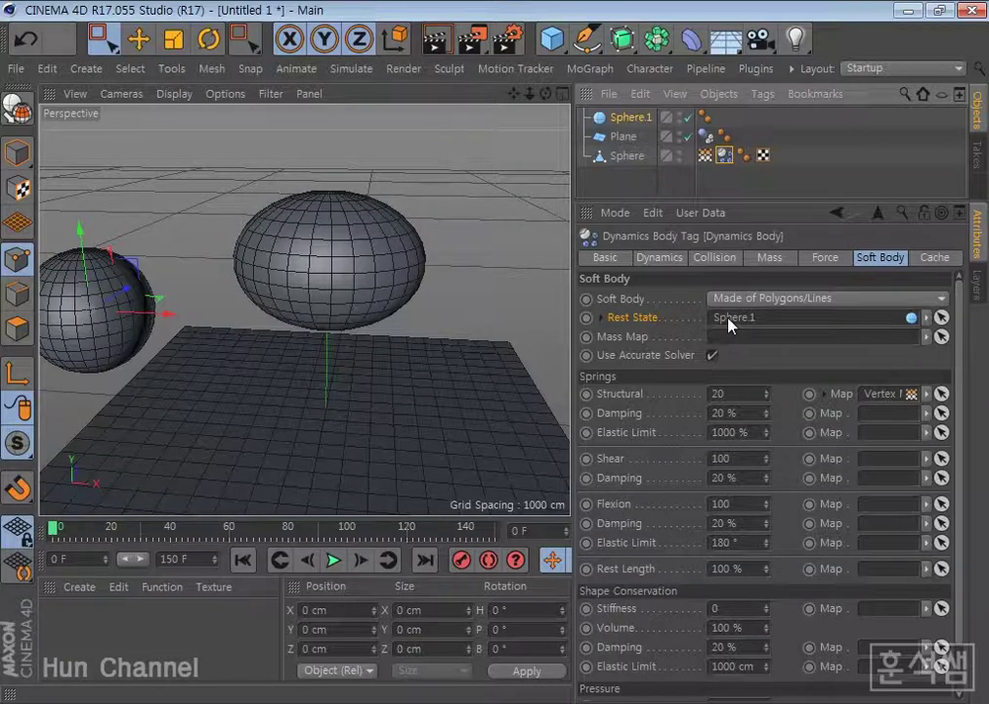
Step: Play the simulation, then set the Structural spring strength to 100
{"action": "left_click", "coordinate": [333, 560]}
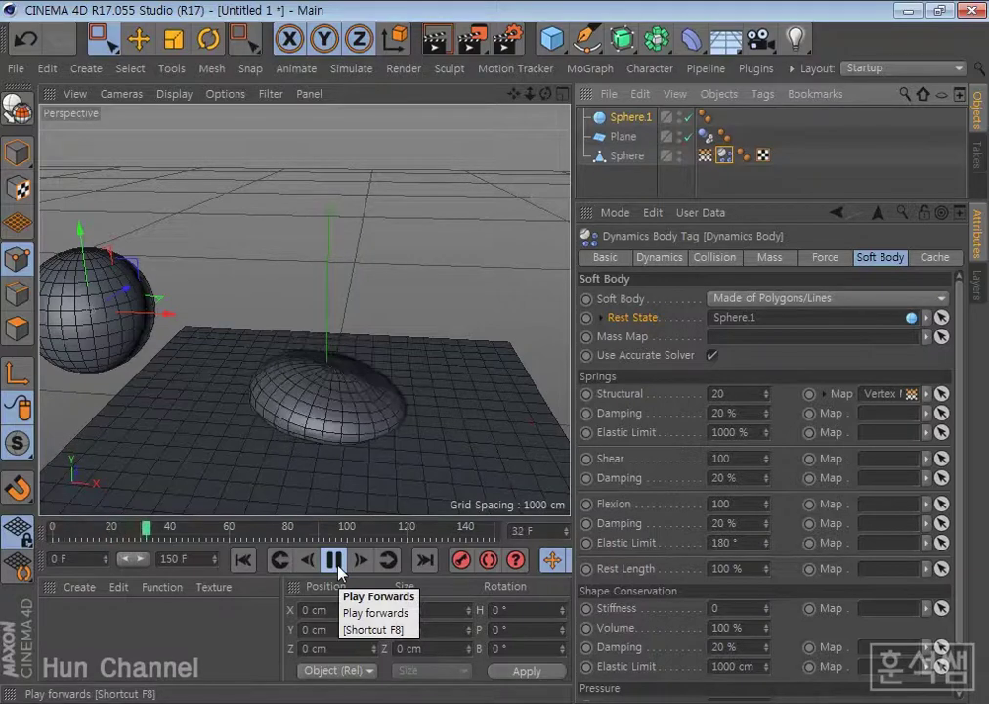
{"action": "left_click", "coordinate": [333, 560]}
{"action": "left_click", "coordinate": [728, 393]}
{"action": "type", "text": "100"}
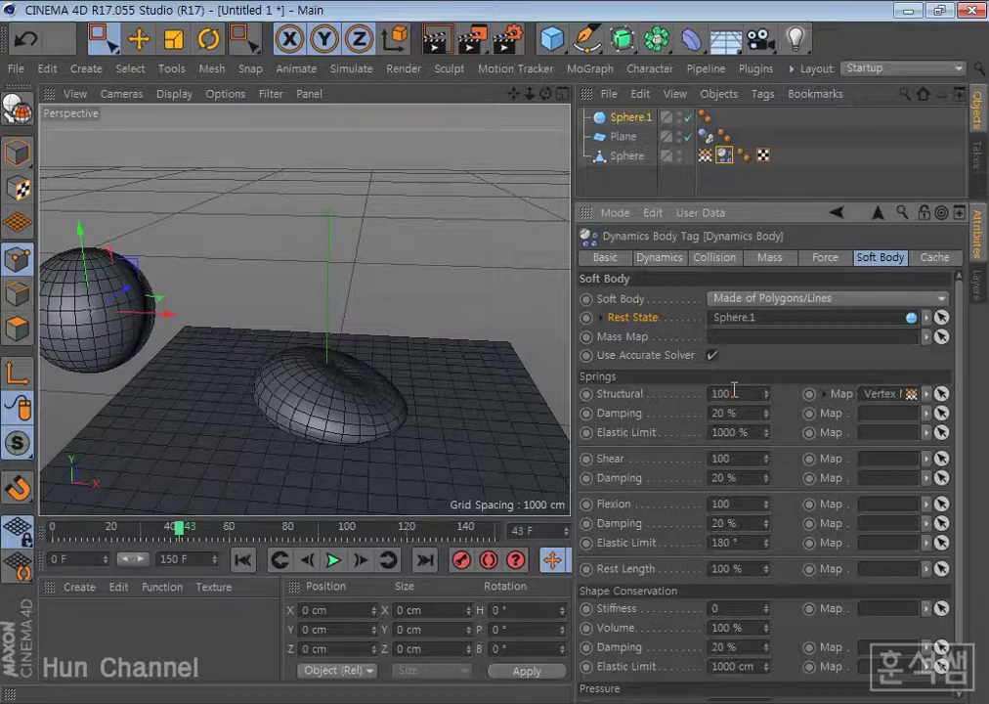
Step: Replay the fall from the start with the new Rest State, then stop
{"action": "left_click", "coordinate": [243, 560]}
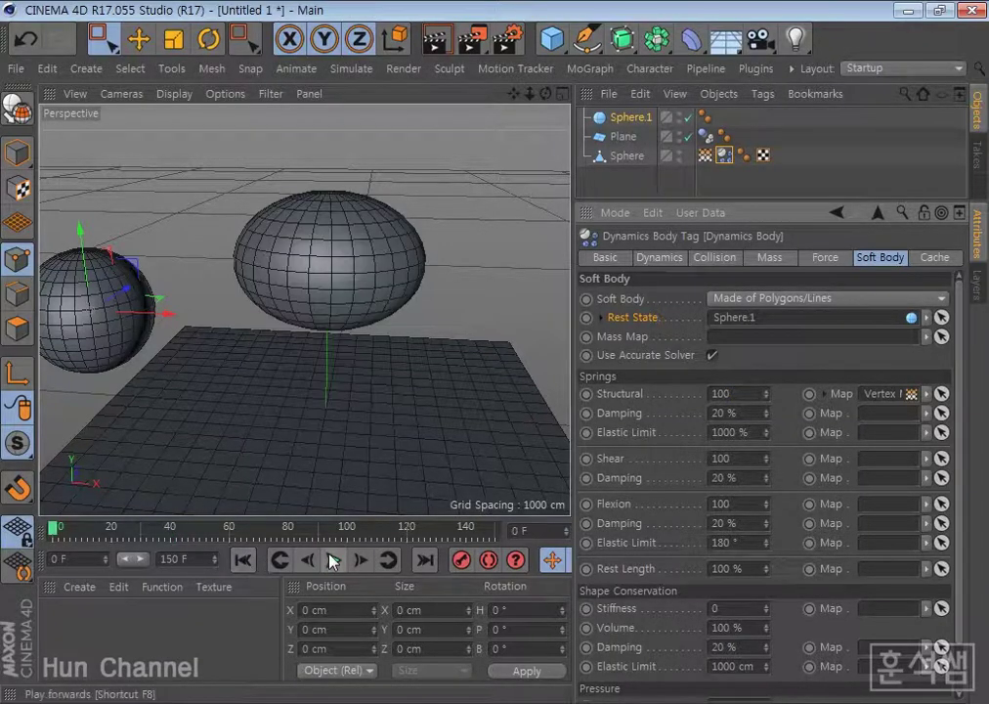
{"action": "left_click", "coordinate": [332, 560]}
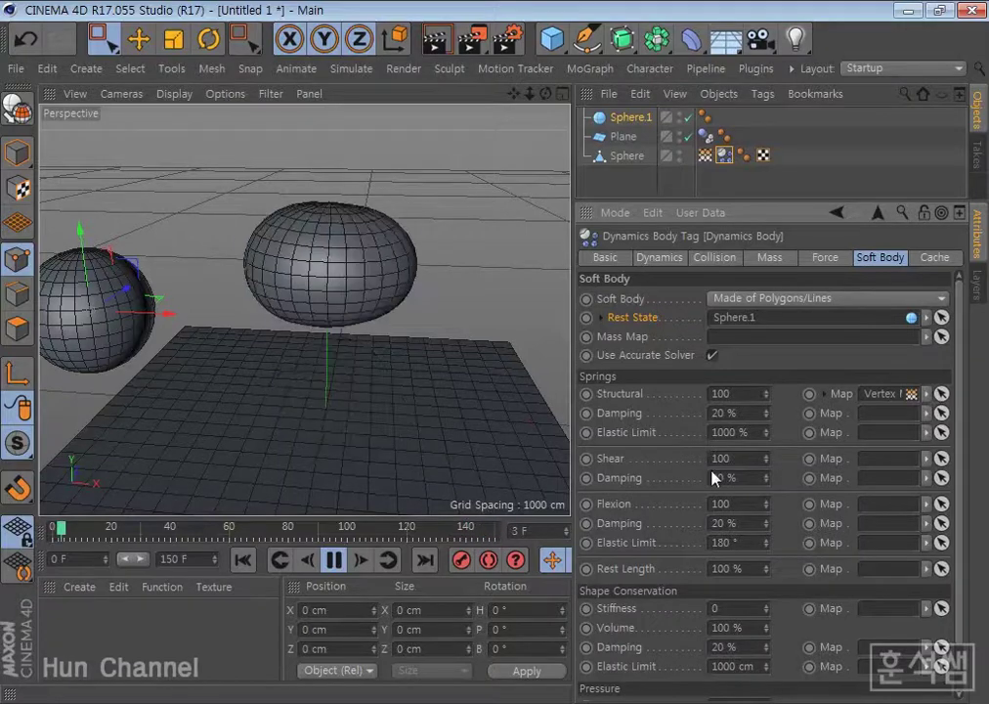
{"action": "left_click", "coordinate": [333, 559]}
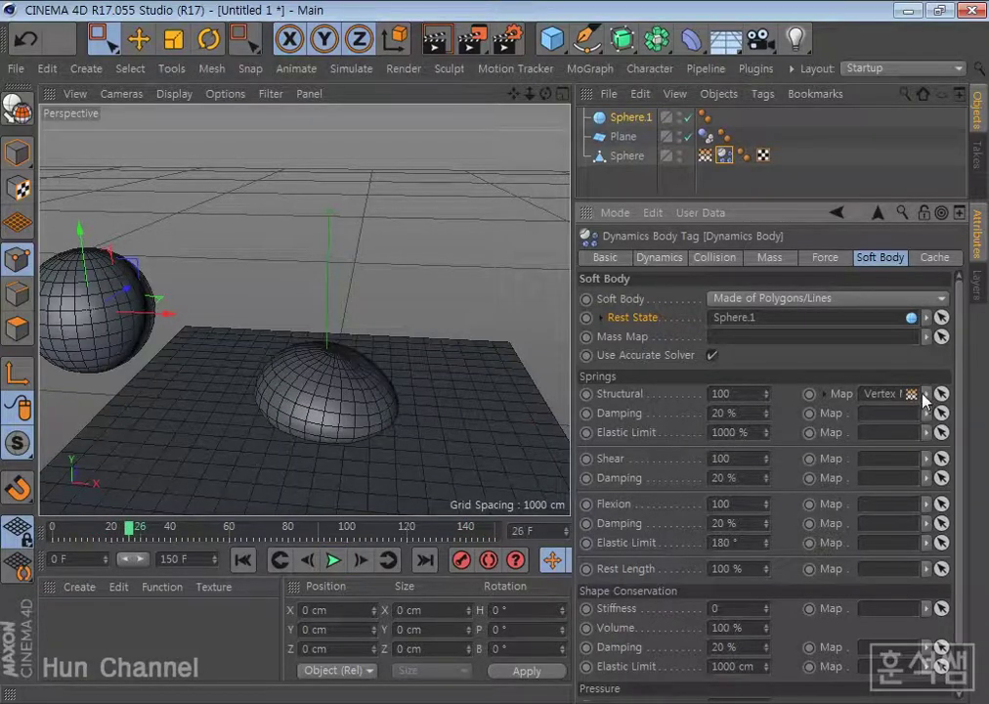
Step: Clear the vertex map from the Structural spring map and replay the fall from frame 0
{"action": "left_click", "coordinate": [926, 394]}
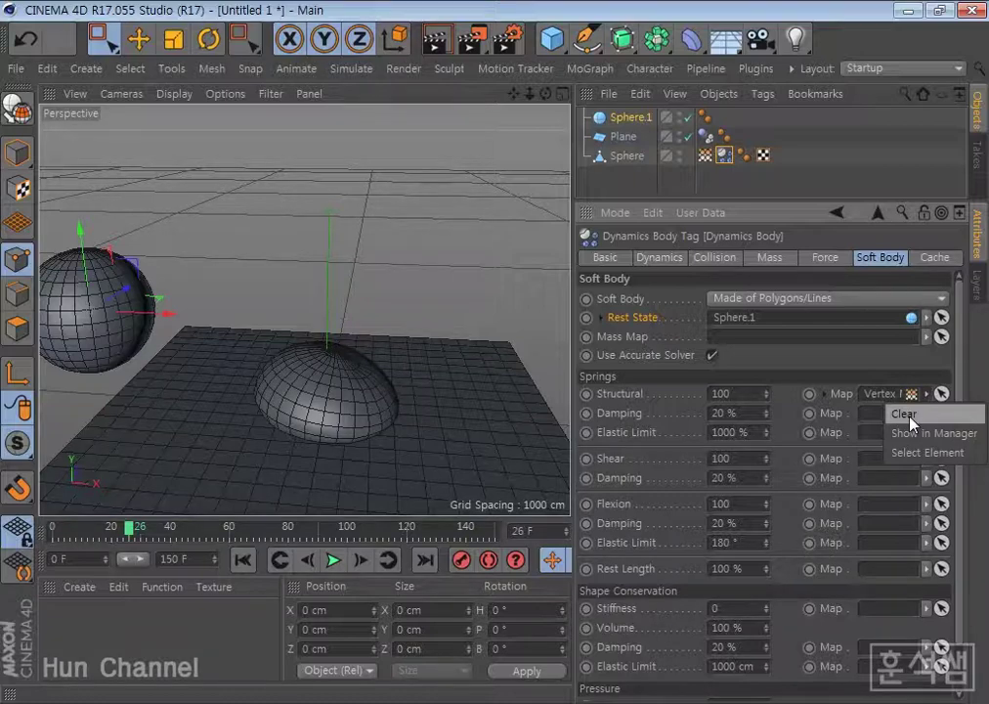
{"action": "left_click", "coordinate": [907, 416]}
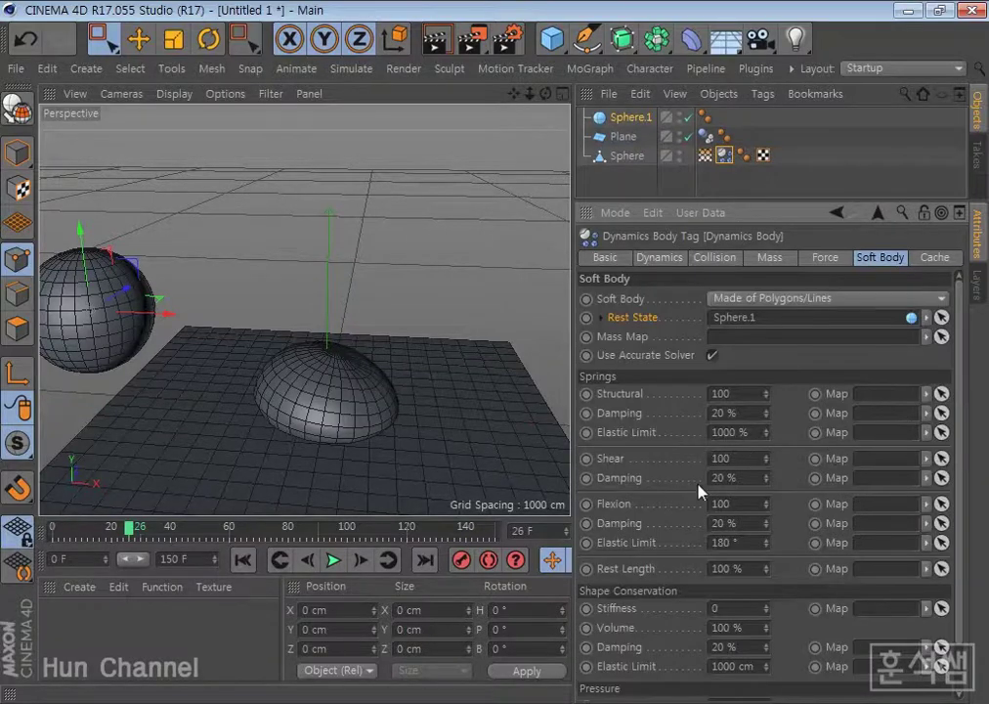
{"action": "left_click", "coordinate": [243, 559]}
{"action": "left_click", "coordinate": [333, 559]}
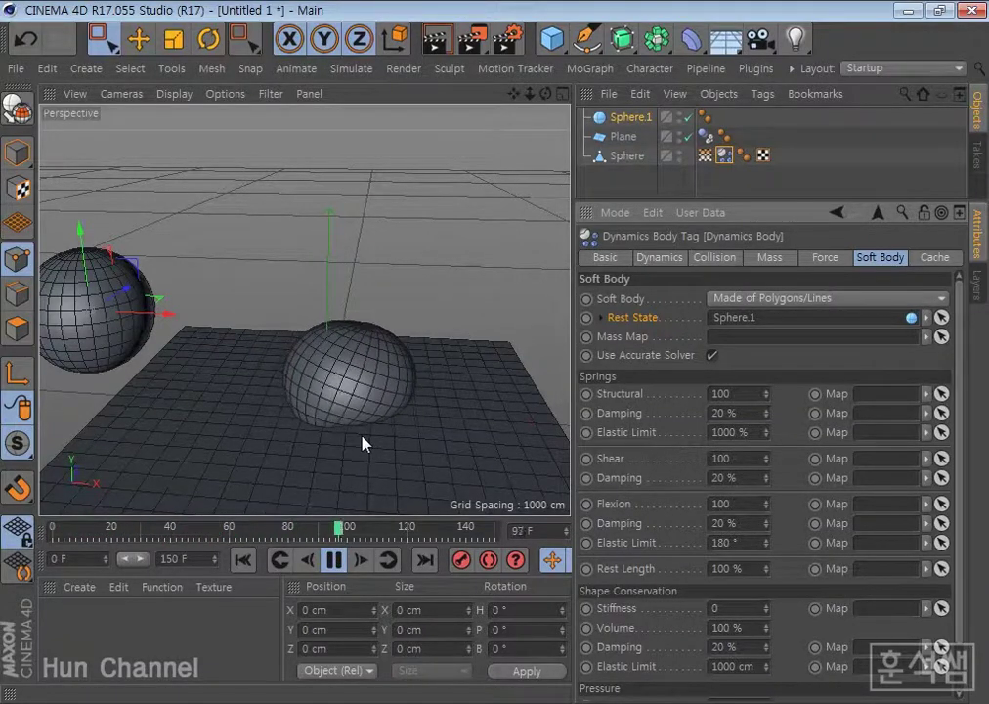
Step: Set the soft body's Shear spring strength to 20 and replay the simulation from frame one
{"action": "left_click", "coordinate": [723, 458]}
{"action": "type", "text": "20"}
{"action": "key", "text": "Return"}
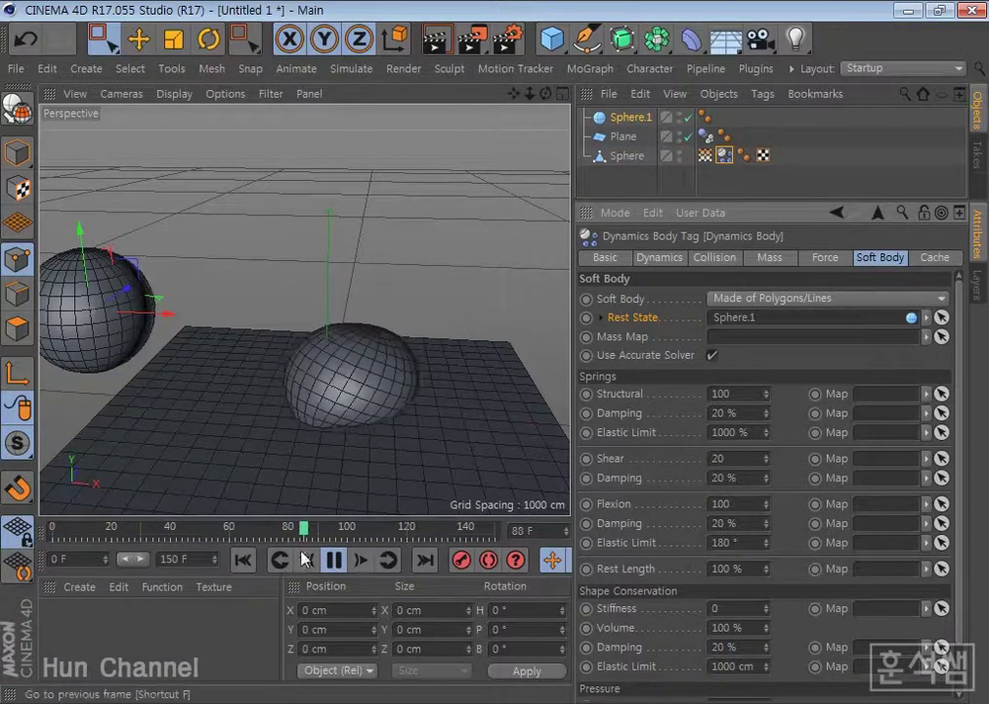
{"action": "left_click", "coordinate": [333, 562]}
{"action": "left_click", "coordinate": [243, 559]}
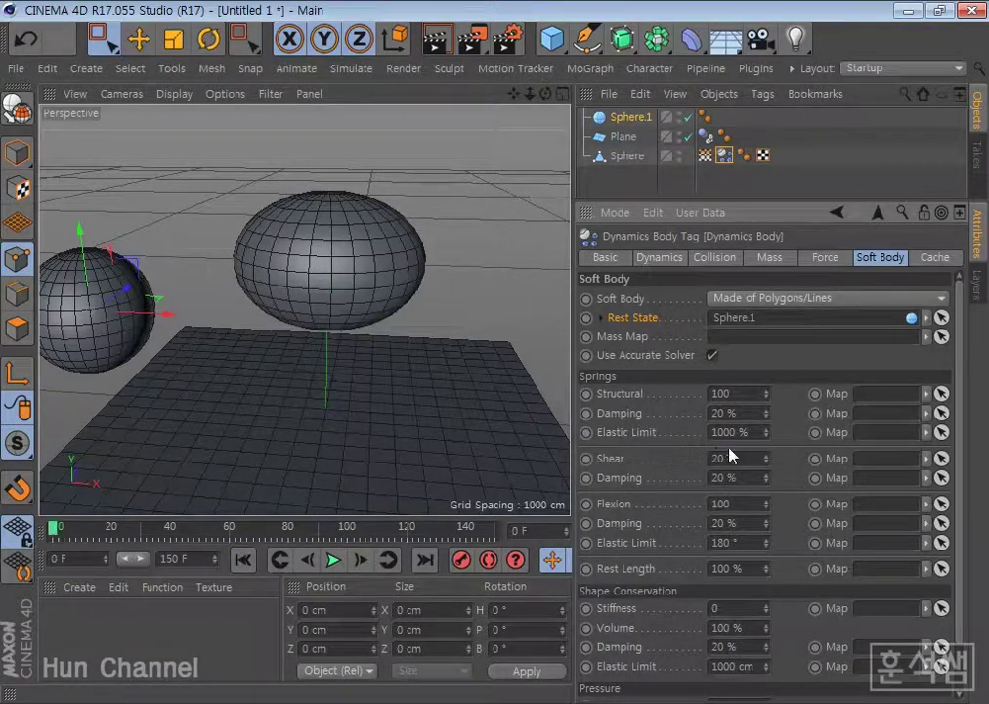
{"action": "left_click", "coordinate": [333, 560]}
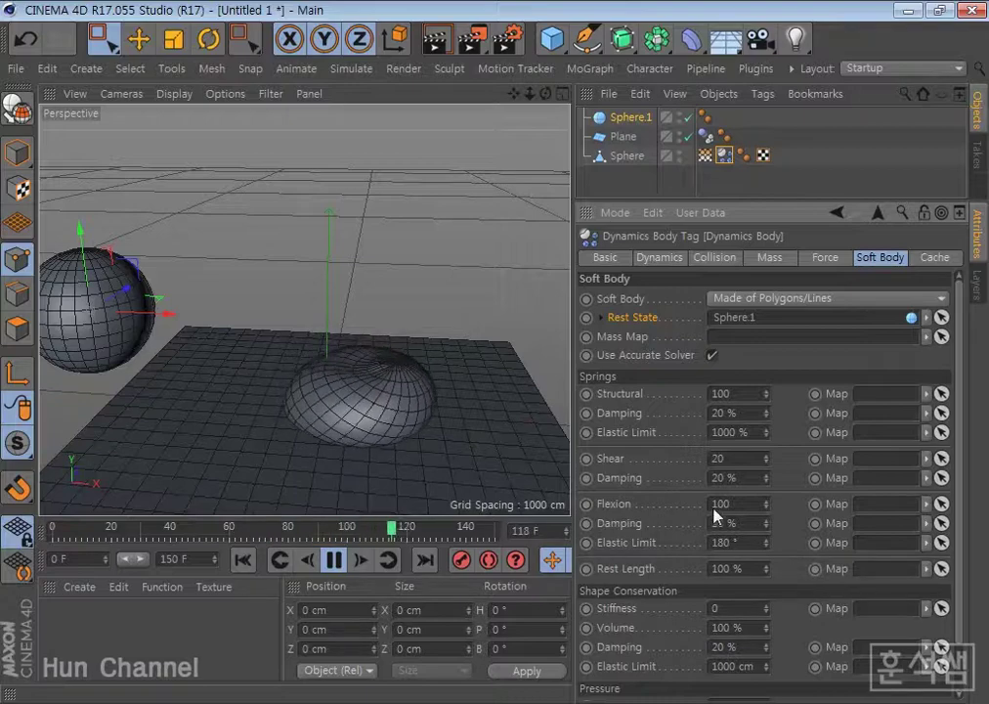
Step: Change the Flexion spring value to 20 and restart the simulation from the beginning
{"action": "left_click", "coordinate": [750, 502]}
{"action": "key", "text": "Return"}
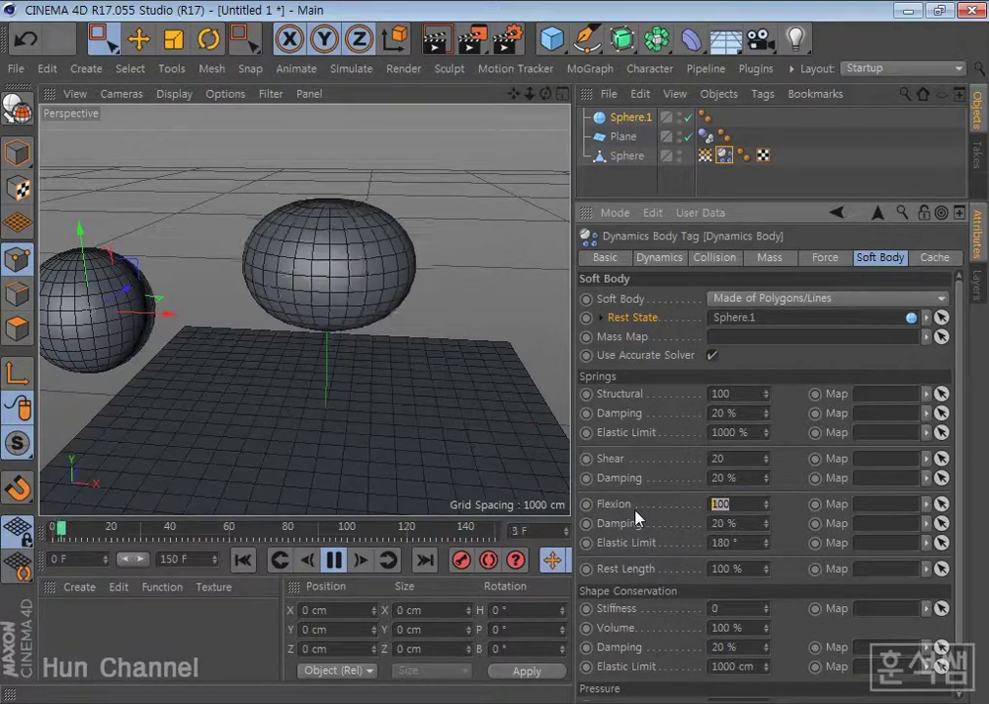
{"action": "type", "text": "20"}
{"action": "key", "text": "Return"}
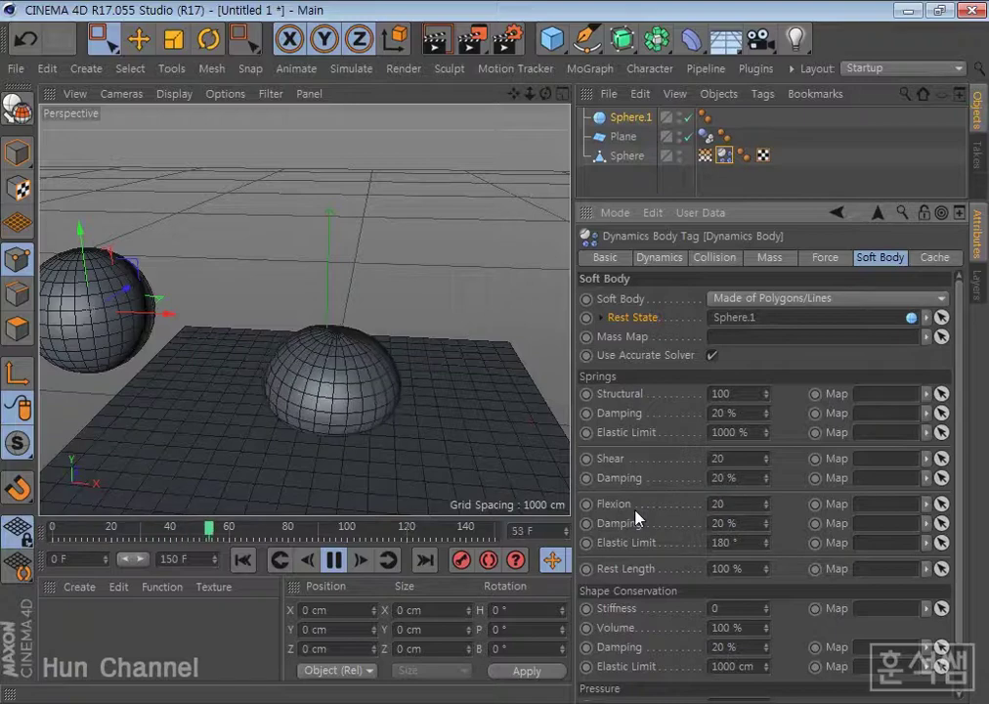
{"action": "left_click", "coordinate": [243, 559]}
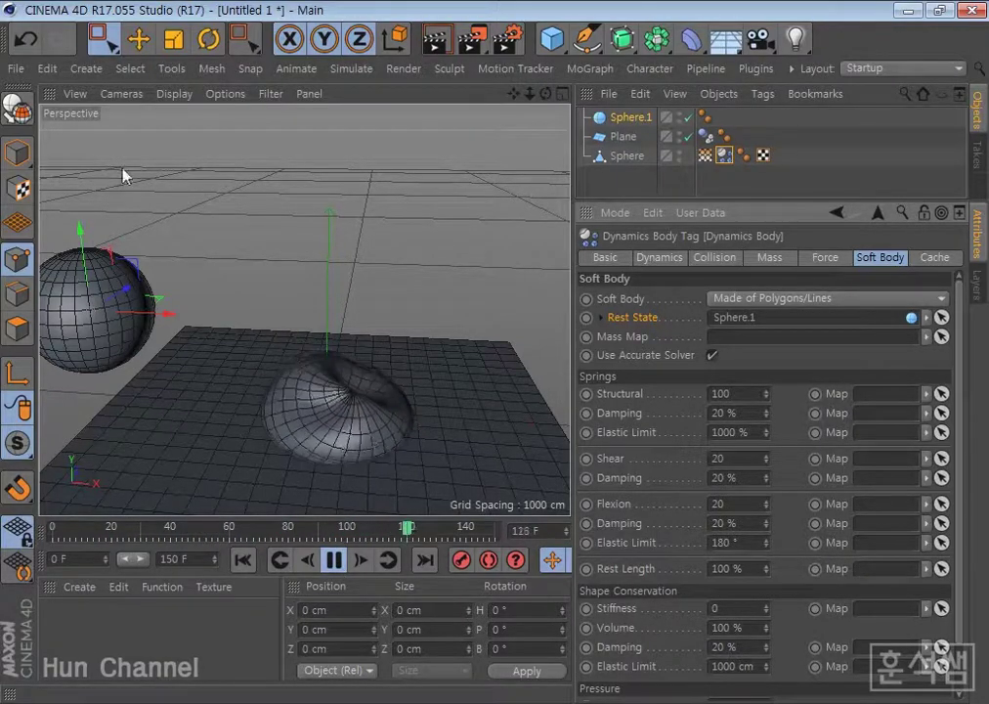
Step: Scale the Rest State sphere Sphere.1 down, replay, then resize it to about 59%
{"action": "left_click", "coordinate": [174, 39]}
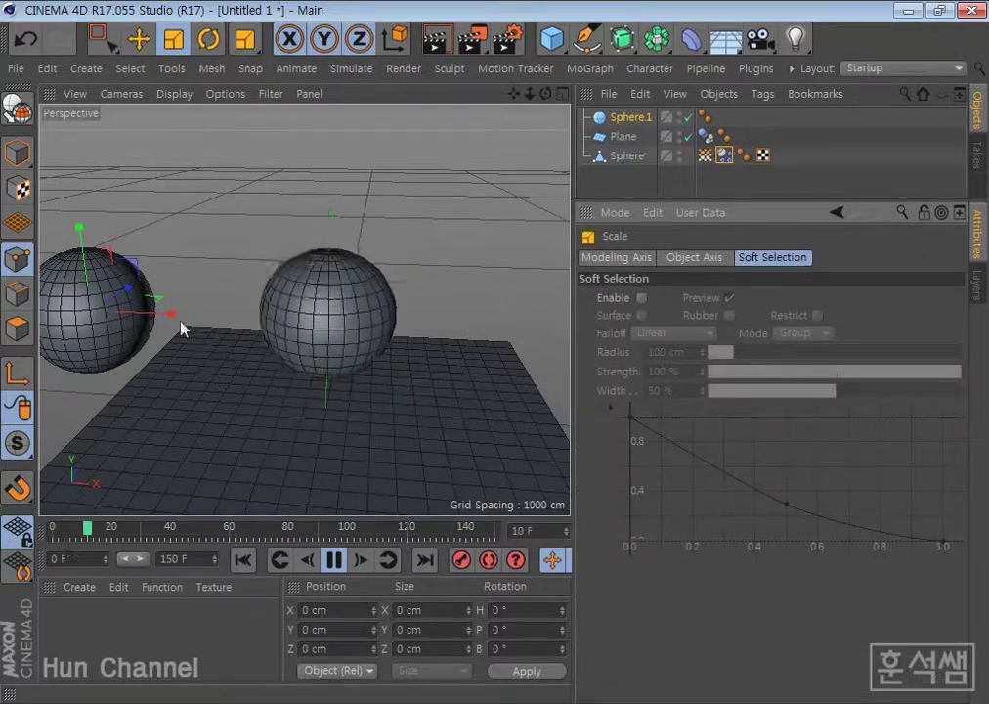
{"action": "left_click_drag", "start_coordinate": [172, 313], "coordinate": [127, 313]}
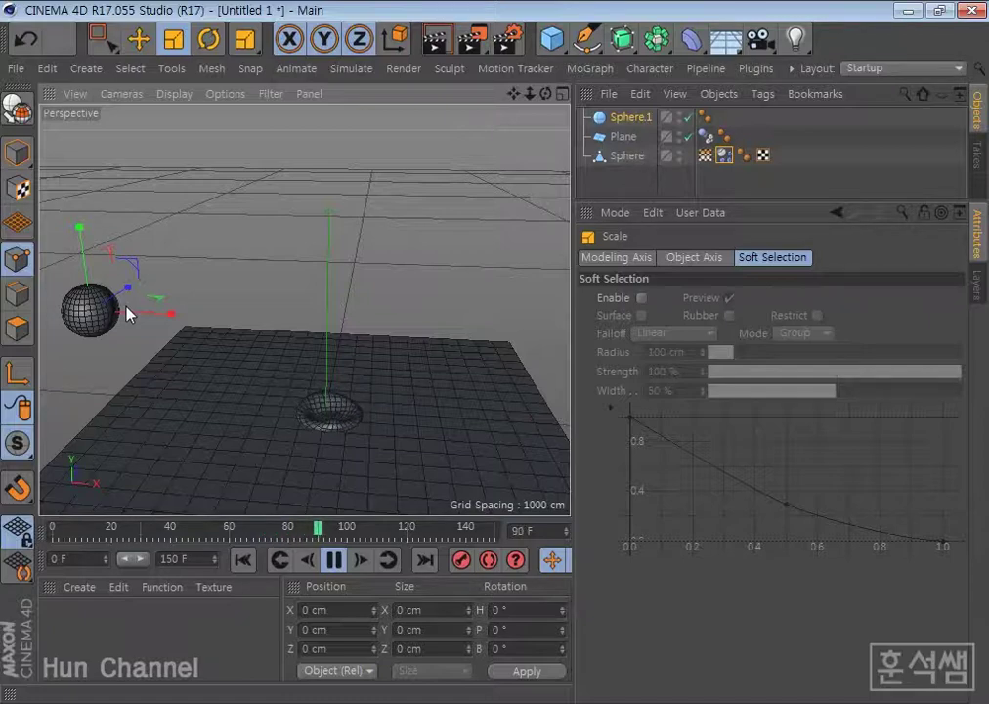
{"action": "left_click", "coordinate": [245, 565]}
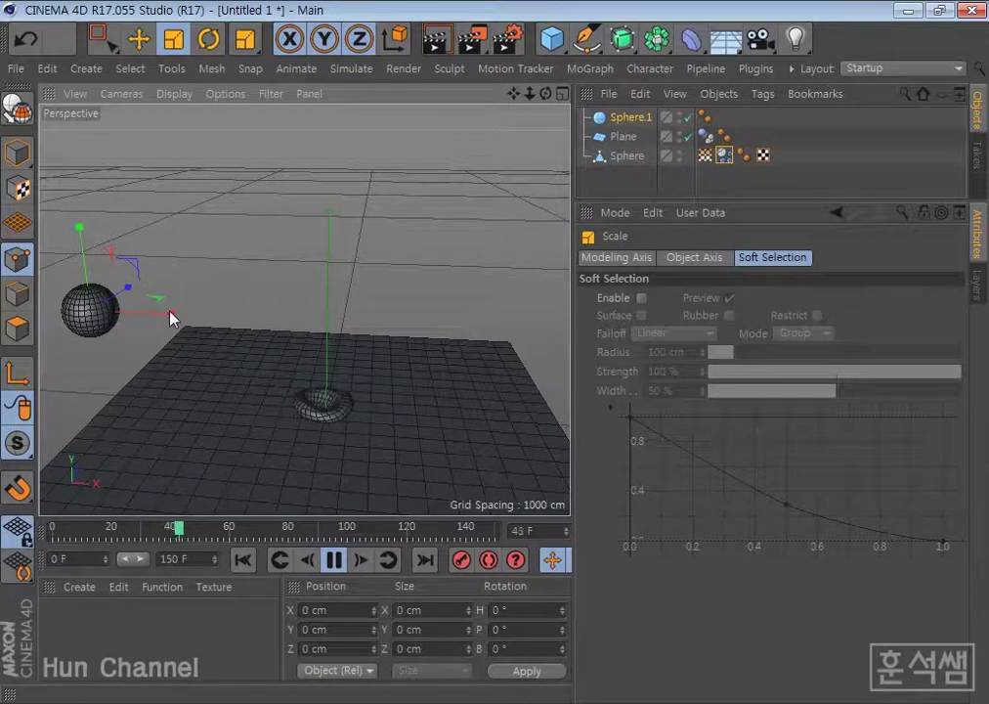
{"action": "left_click_drag", "start_coordinate": [171, 315], "coordinate": [306, 335]}
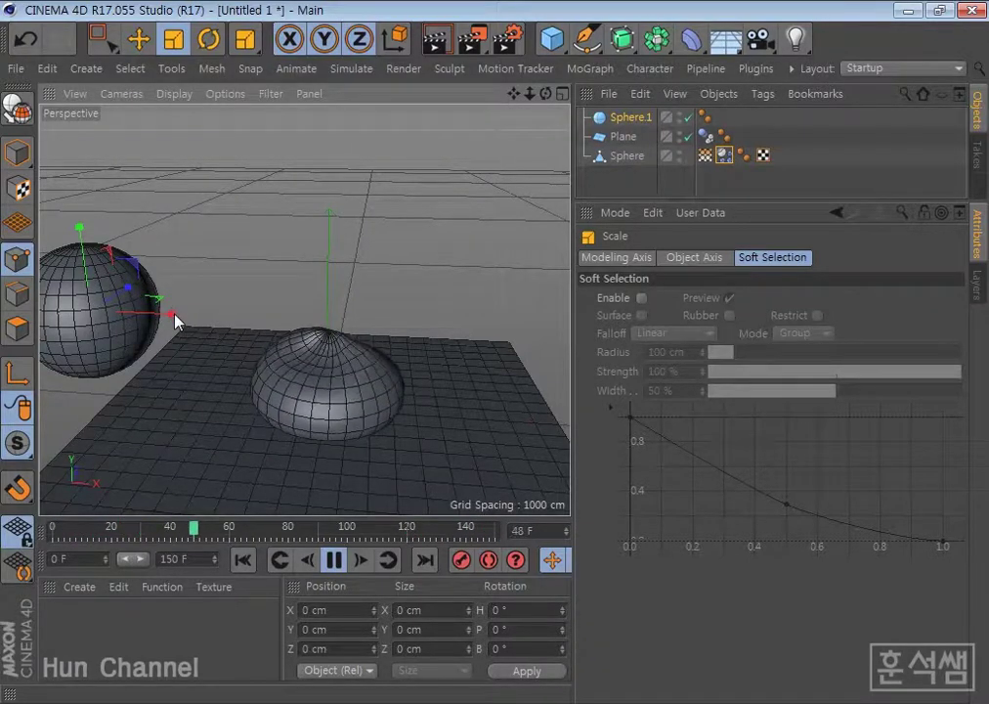
{"action": "mouse_move", "coordinate": [172, 322]}
{"action": "left_mouse_down"}
{"action": "mouse_move", "coordinate": [130, 320]}
{"action": "mouse_move", "coordinate": [198, 336]}
{"action": "mouse_move", "coordinate": [140, 330]}
{"action": "left_mouse_up"}
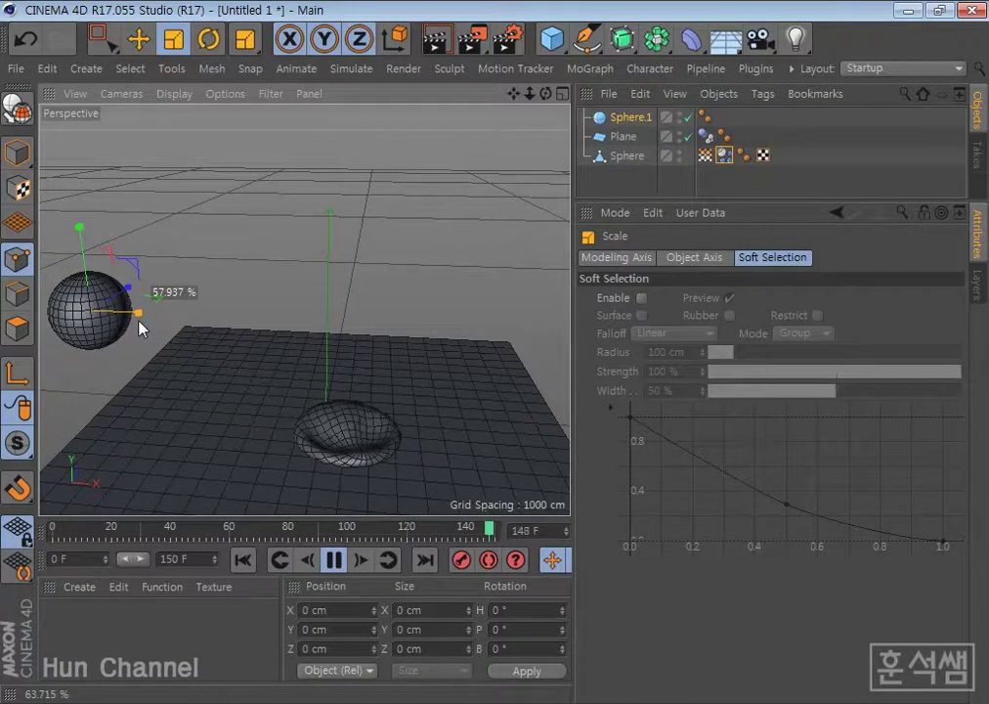
{"action": "left_click_drag", "start_coordinate": [139, 328], "coordinate": [140, 328]}
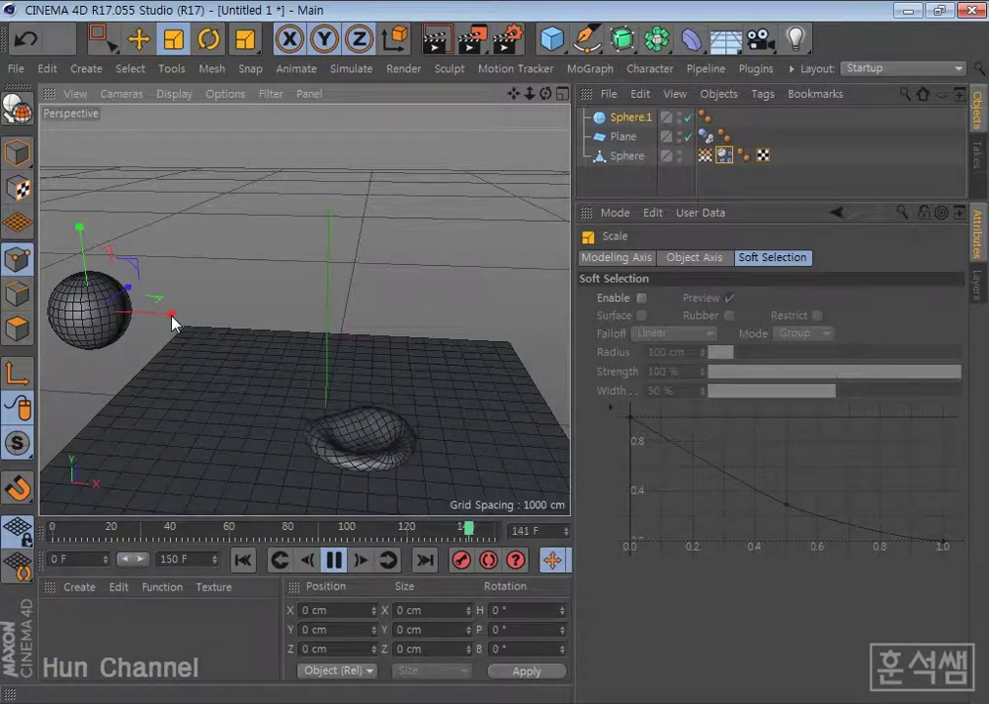
Step: Rescale Sphere.1 to about 36%, replay and stop the fall, then show the soft-body settings
{"action": "left_click_drag", "start_coordinate": [172, 323], "coordinate": [250, 332]}
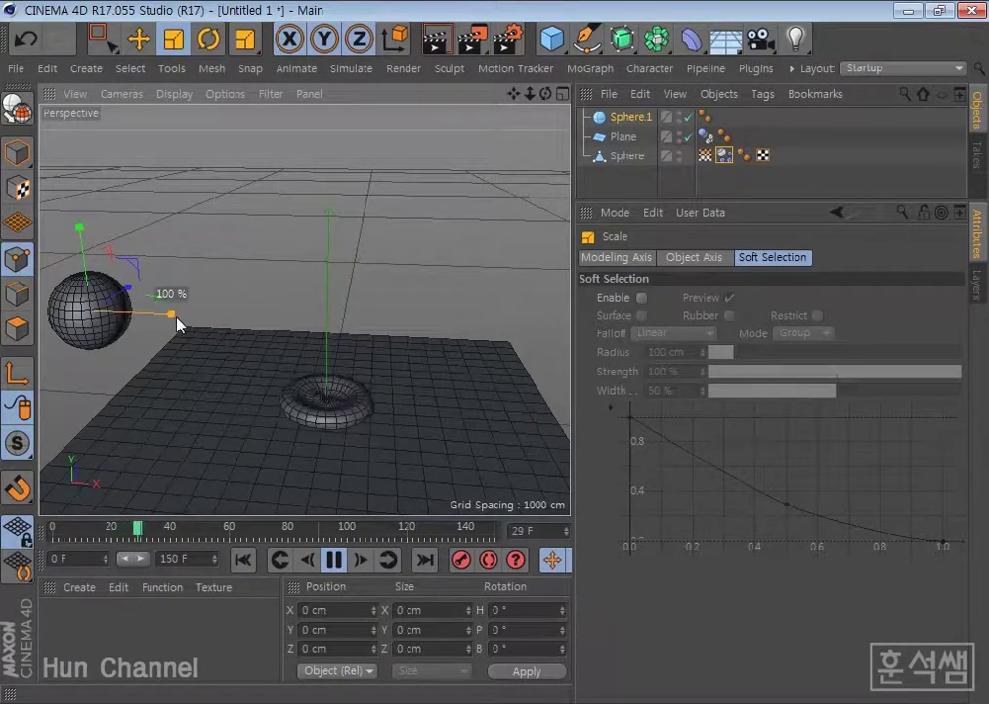
{"action": "left_click", "coordinate": [242, 559]}
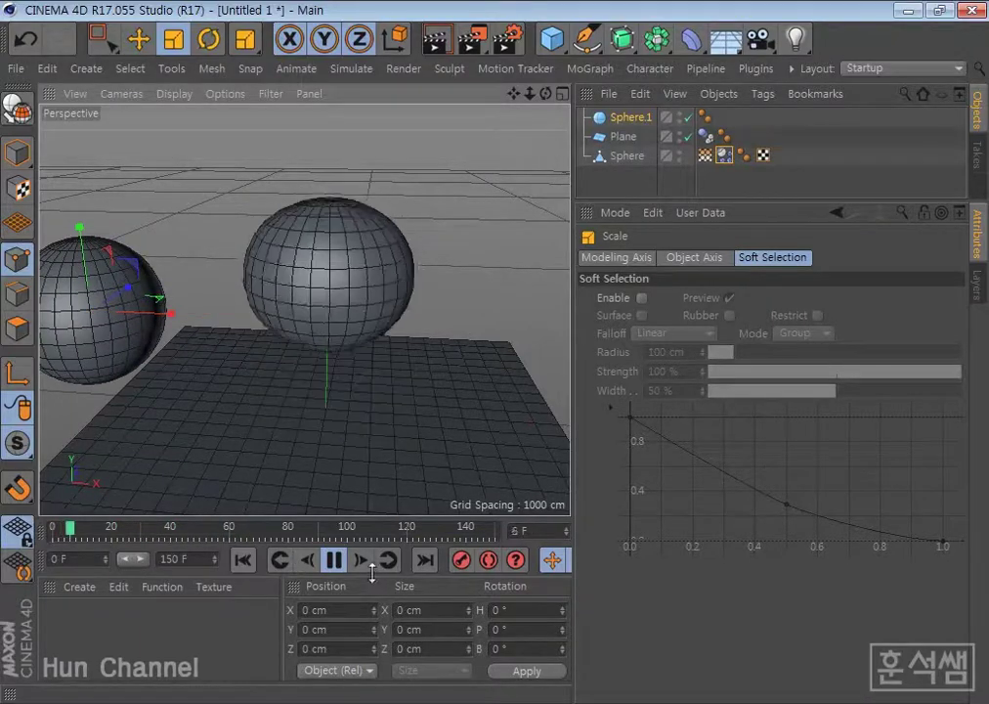
{"action": "left_click", "coordinate": [243, 559]}
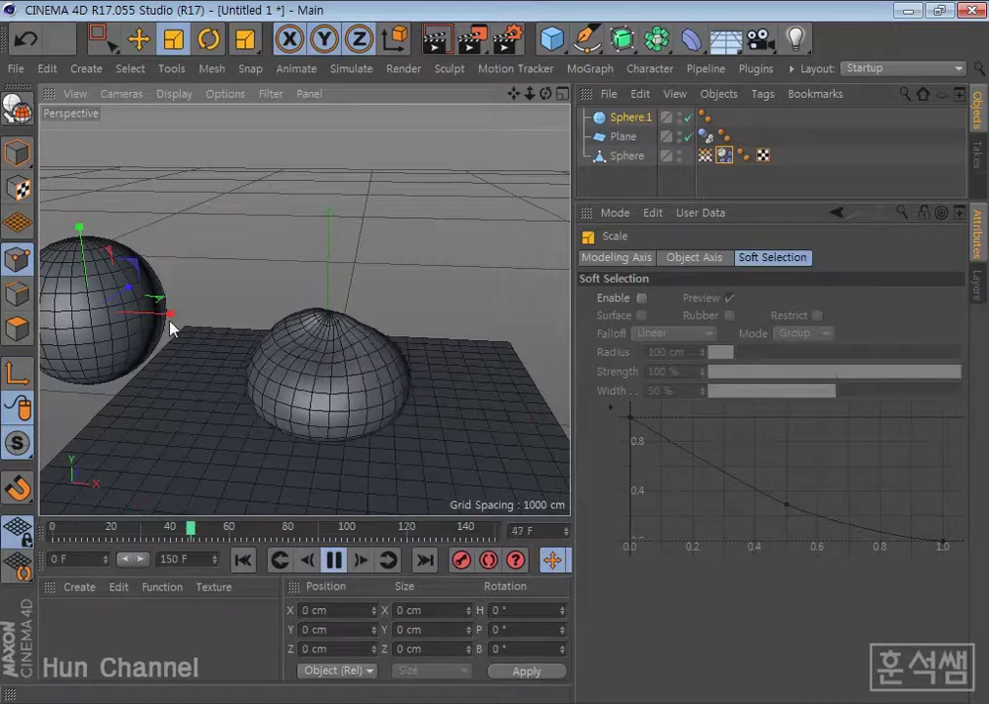
{"action": "left_click_drag", "start_coordinate": [170, 321], "coordinate": [122, 322]}
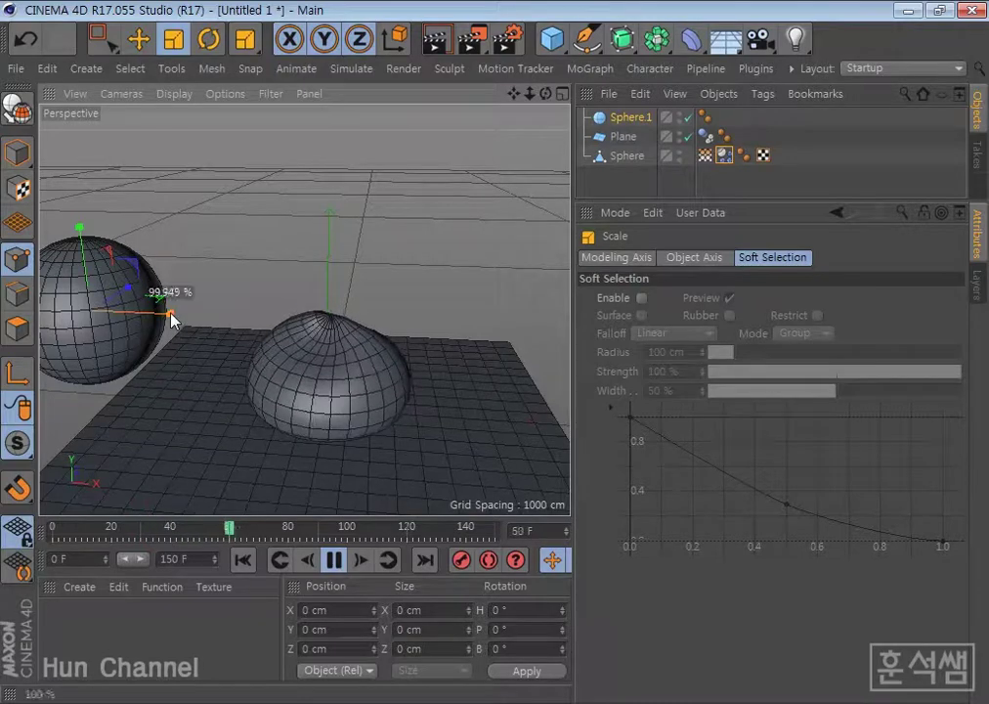
{"action": "left_click", "coordinate": [242, 559]}
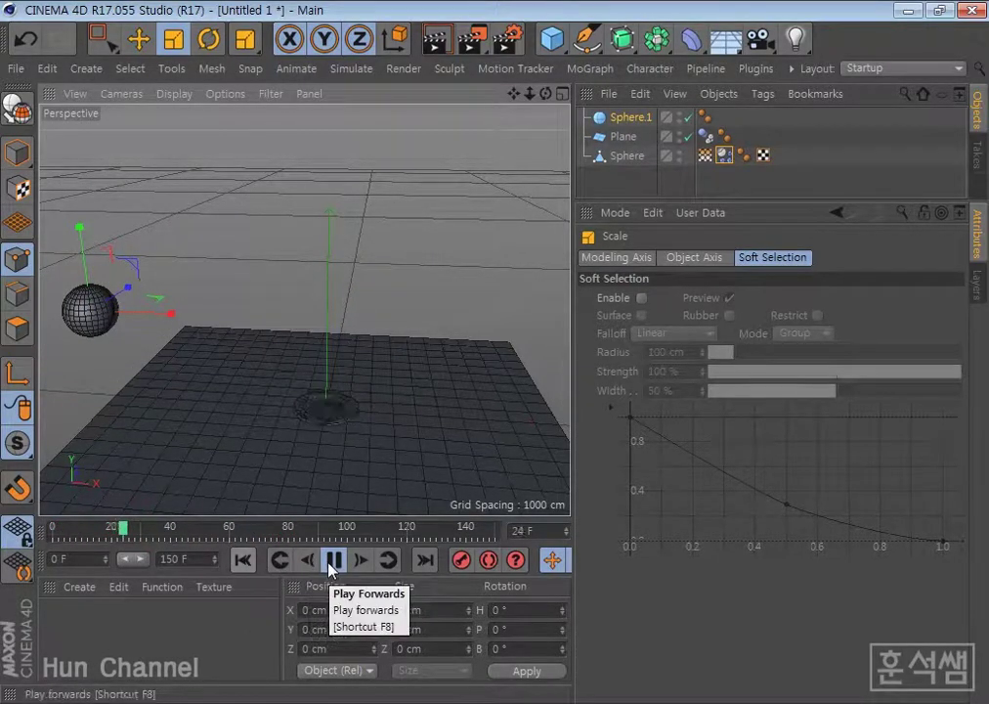
{"action": "left_click", "coordinate": [331, 561]}
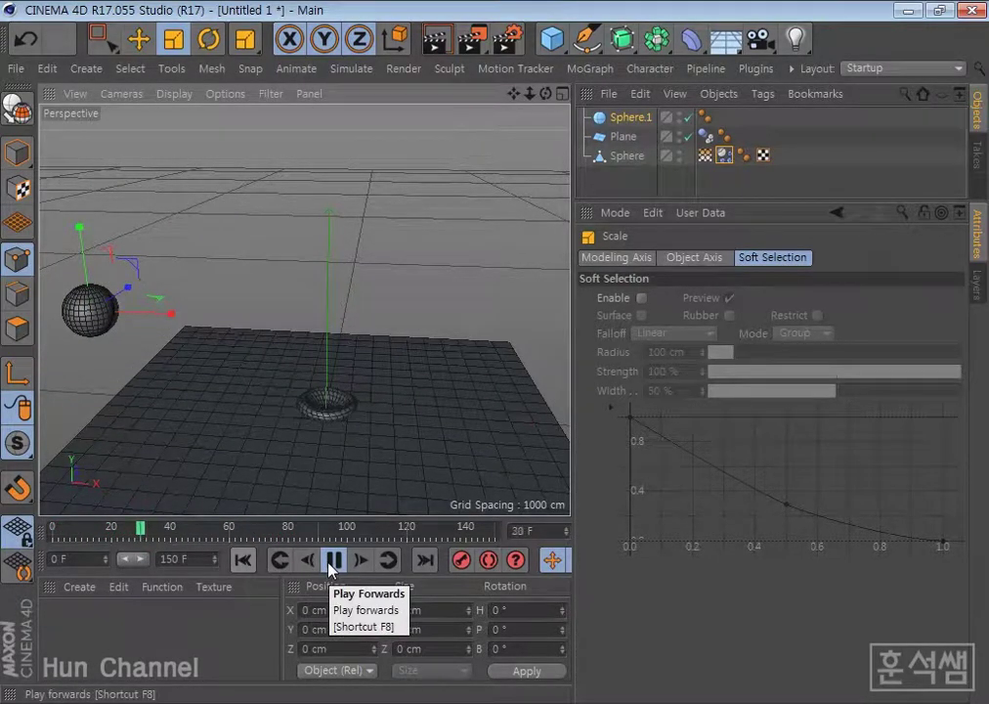
{"action": "left_click", "coordinate": [723, 156]}
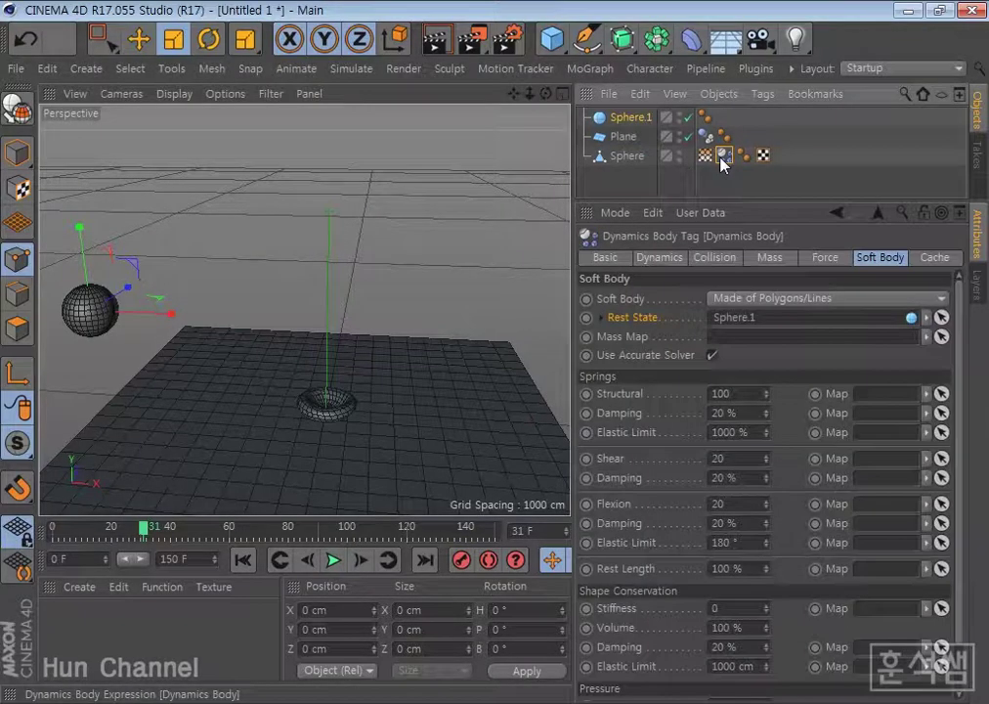
Step: Expand Sphere.1's Rest State properties and adjust its Radius toward 86.298 cm
{"action": "left_click", "coordinate": [600, 318]}
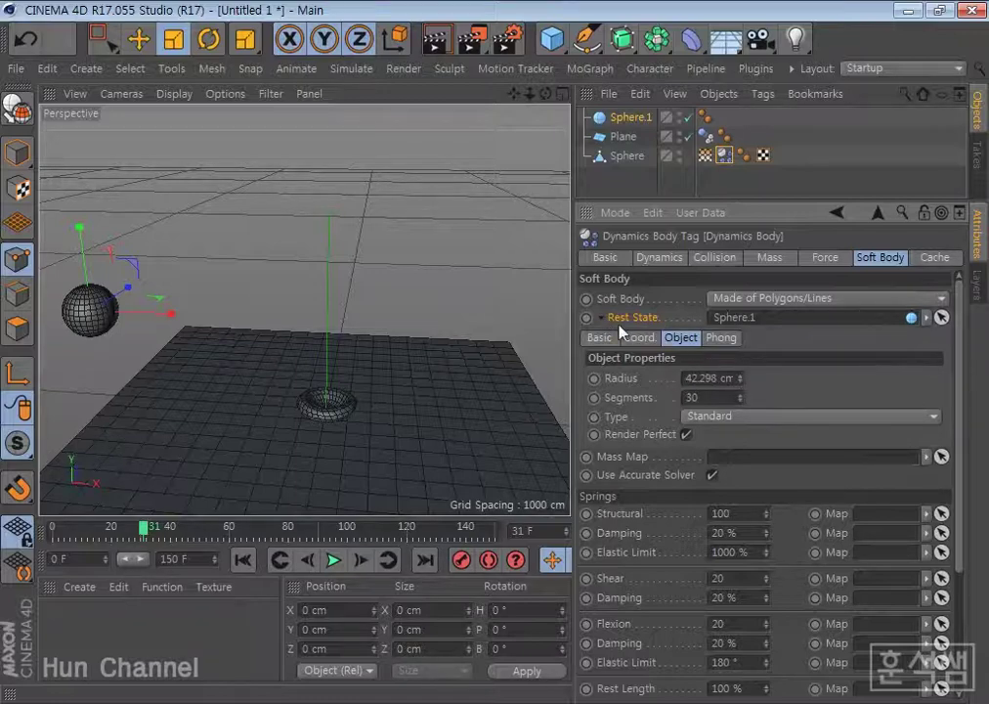
{"action": "left_click", "coordinate": [740, 377]}
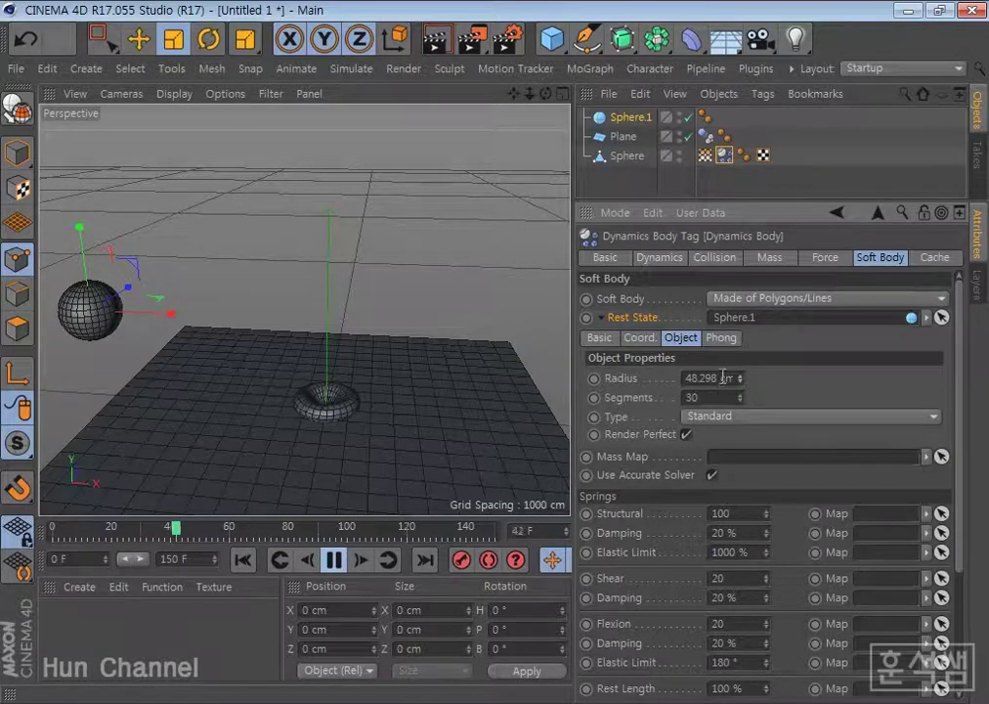
{"action": "left_click_drag", "start_coordinate": [741, 375], "coordinate": [744, 387]}
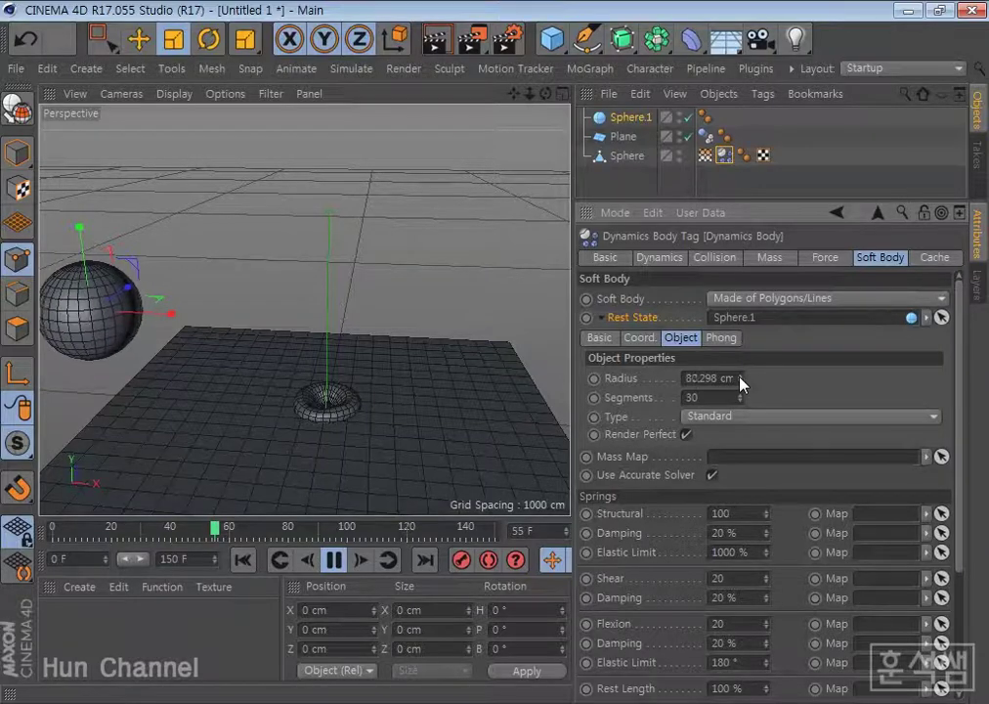
{"action": "left_click_drag", "start_coordinate": [744, 394], "coordinate": [742, 380]}
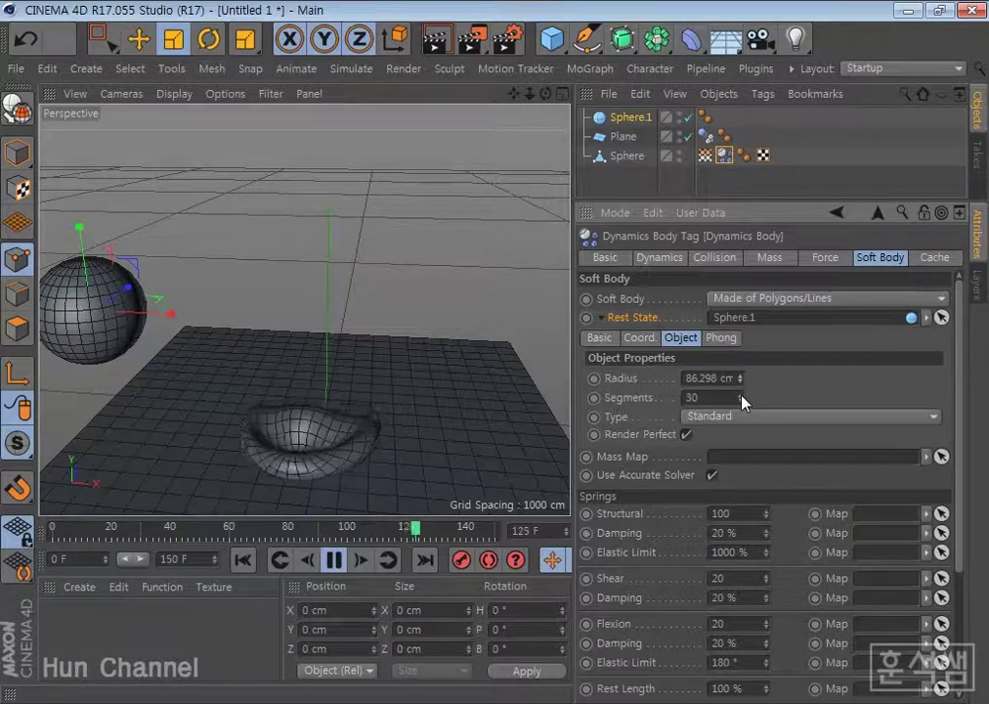
Step: Try different sphere Segments counts, then set Segments back to 30
{"action": "left_click", "coordinate": [741, 400]}
{"action": "left_click", "coordinate": [741, 400]}
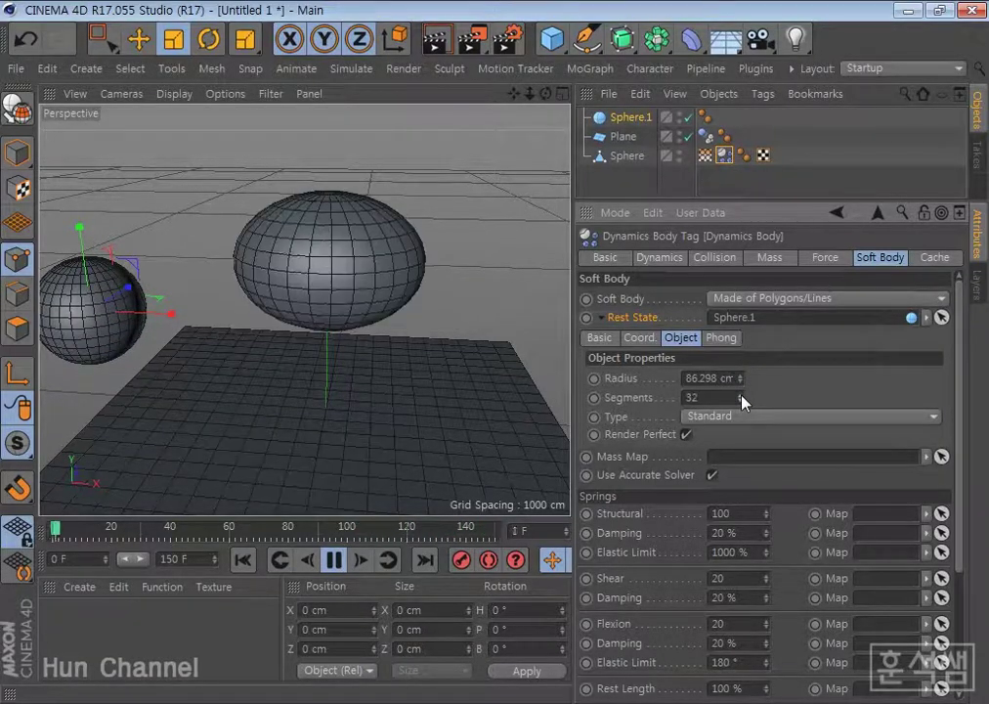
{"action": "left_click", "coordinate": [740, 395]}
{"action": "left_click", "coordinate": [741, 394]}
{"action": "left_click", "coordinate": [741, 395]}
{"action": "left_click", "coordinate": [741, 395]}
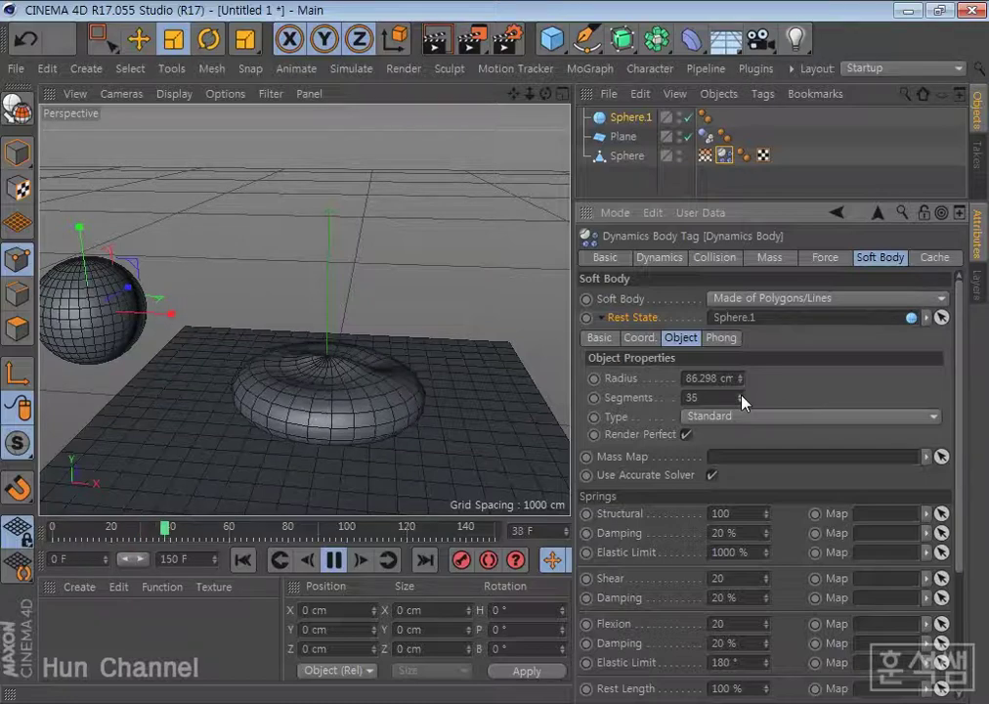
{"action": "left_click", "coordinate": [741, 394]}
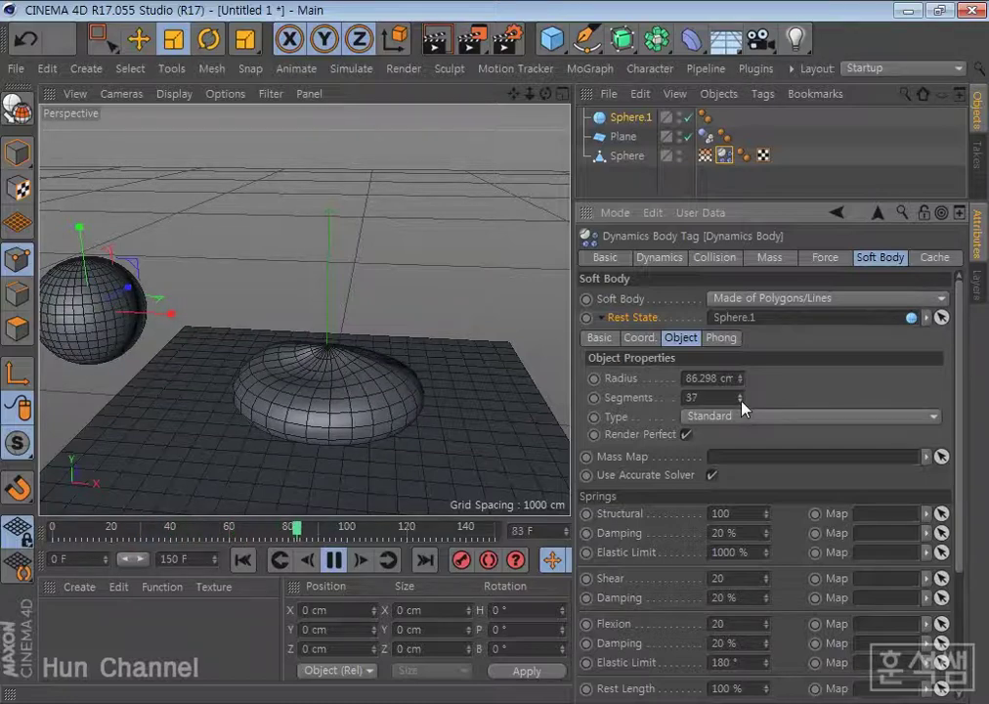
{"action": "left_click", "coordinate": [742, 402]}
{"action": "left_click_drag", "start_coordinate": [742, 403], "coordinate": [744, 404]}
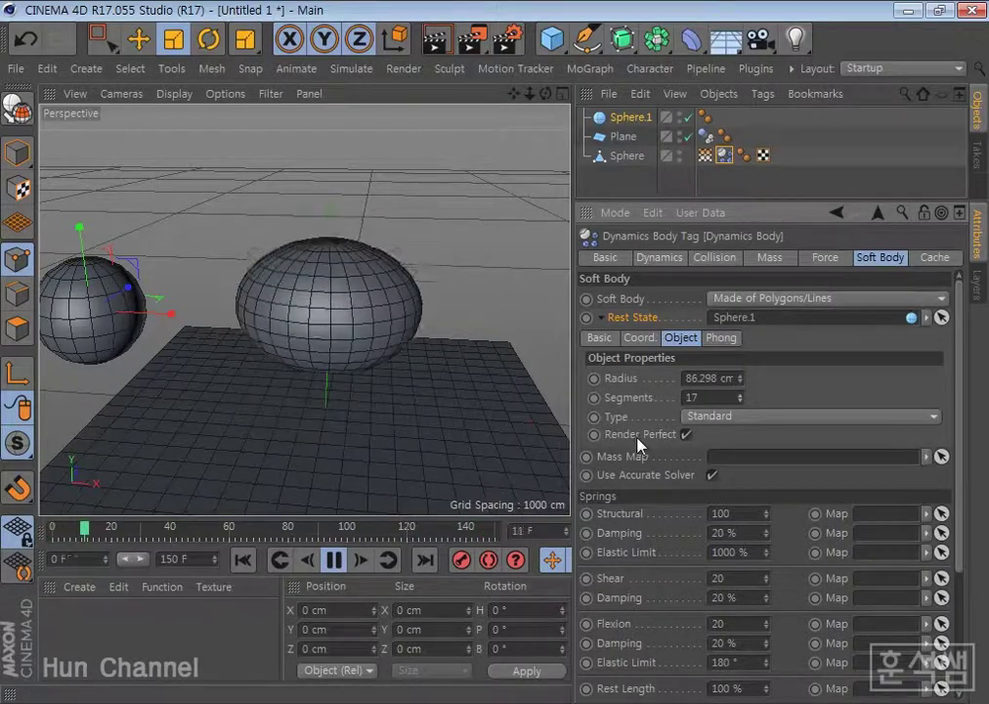
{"action": "left_click", "coordinate": [741, 395]}
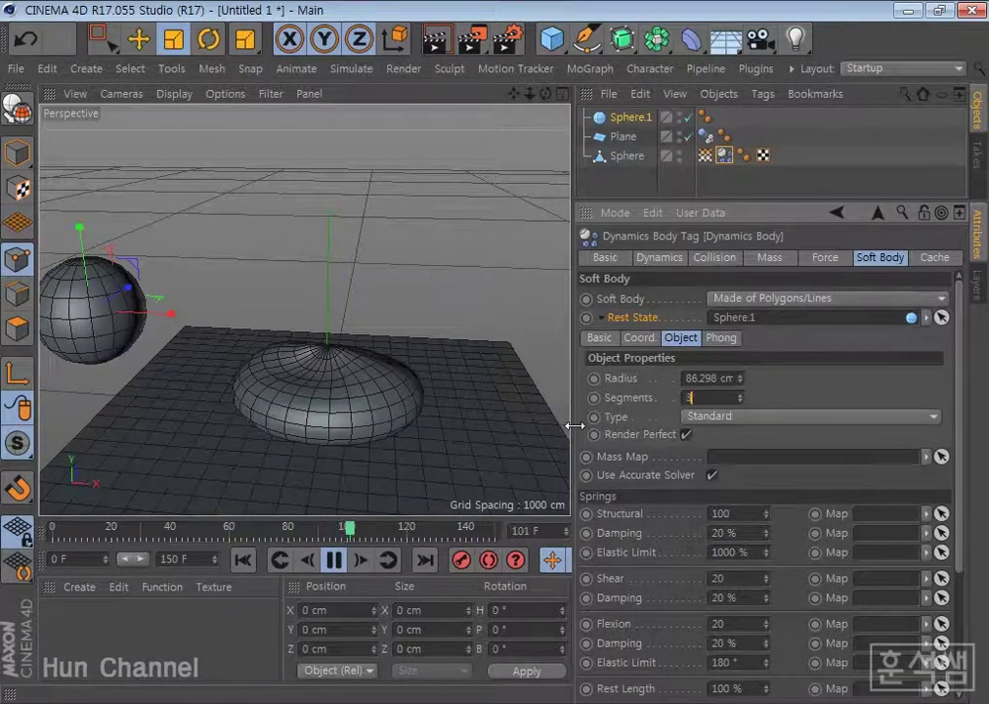
{"action": "type", "text": "0"}
{"action": "key", "text": "Return"}
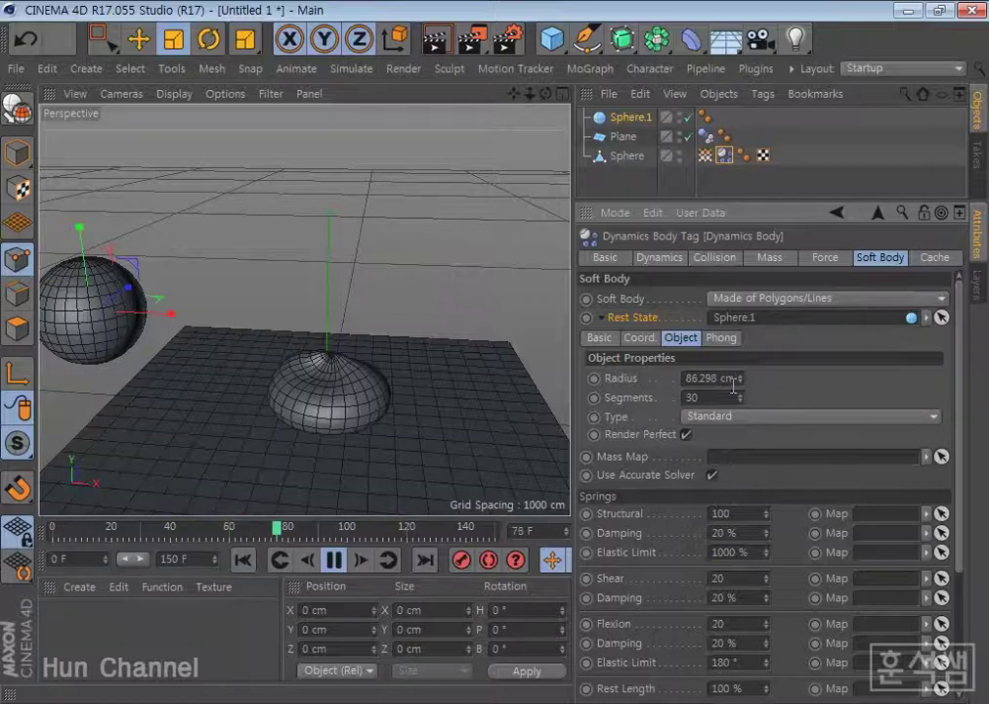
Step: Confirm Sphere.1's type stays Standard and fold away its Rest State sub-panel
{"action": "left_click", "coordinate": [749, 418]}
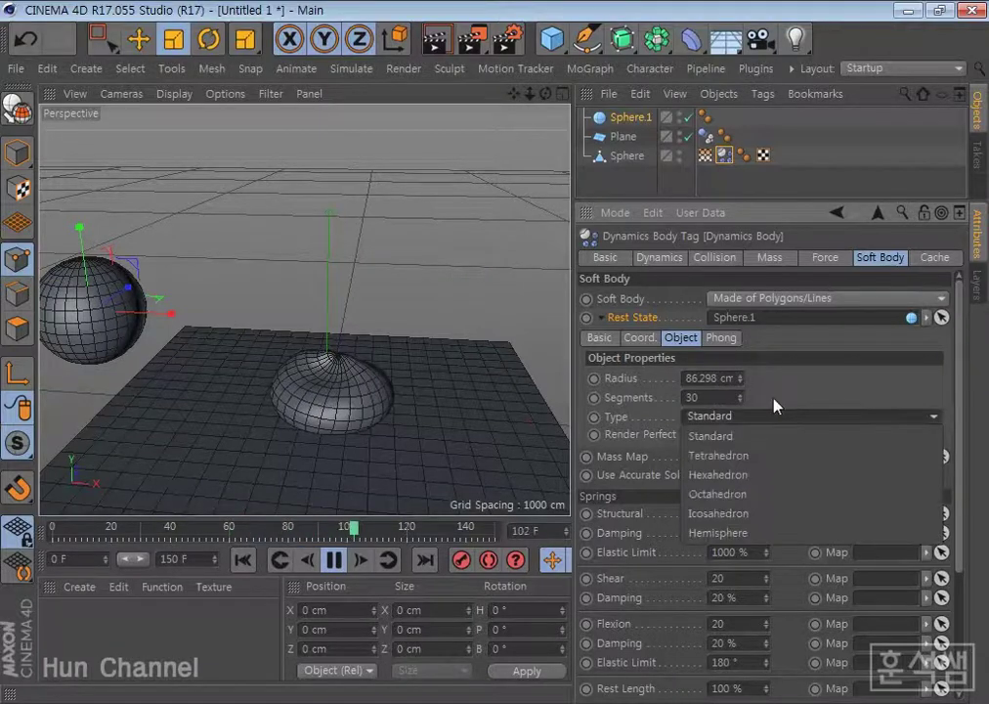
{"action": "left_click", "coordinate": [834, 377]}
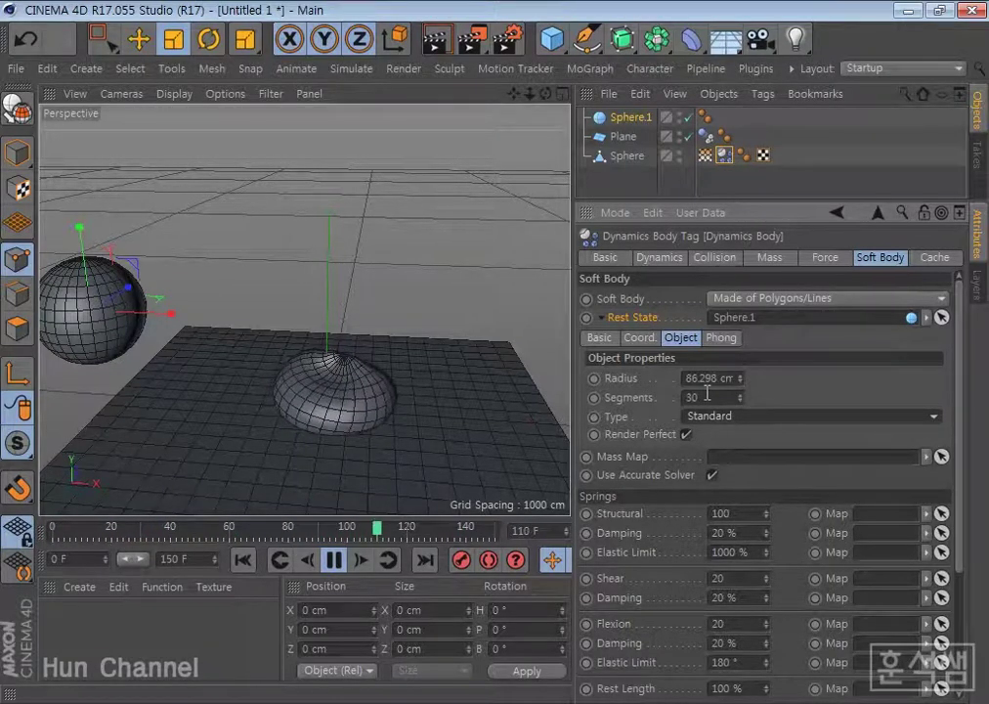
{"action": "left_click", "coordinate": [601, 318]}
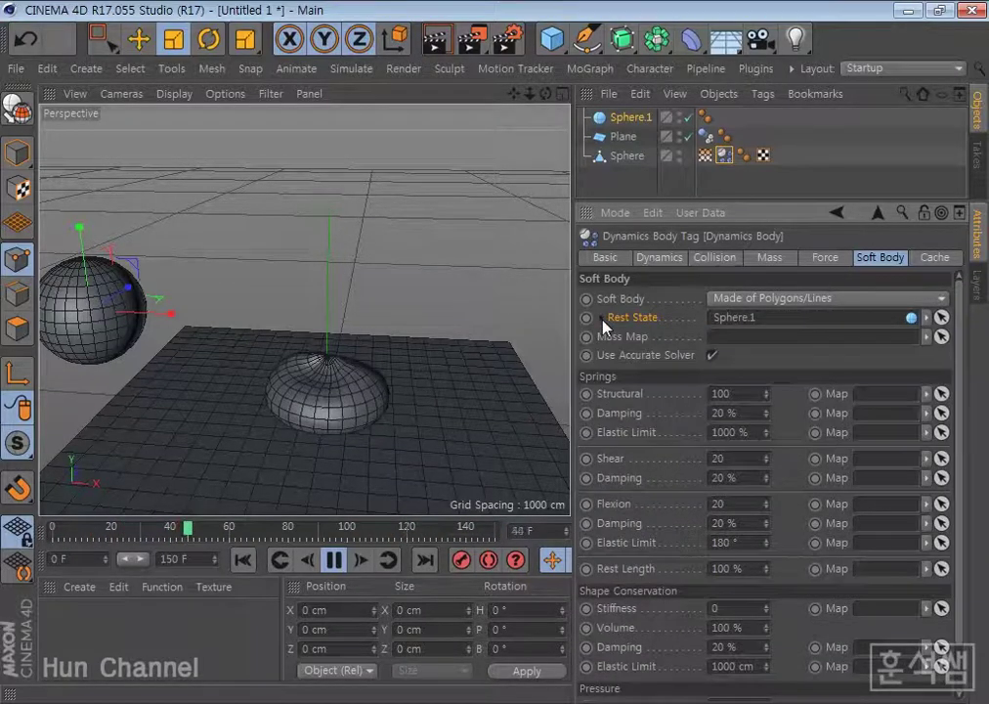